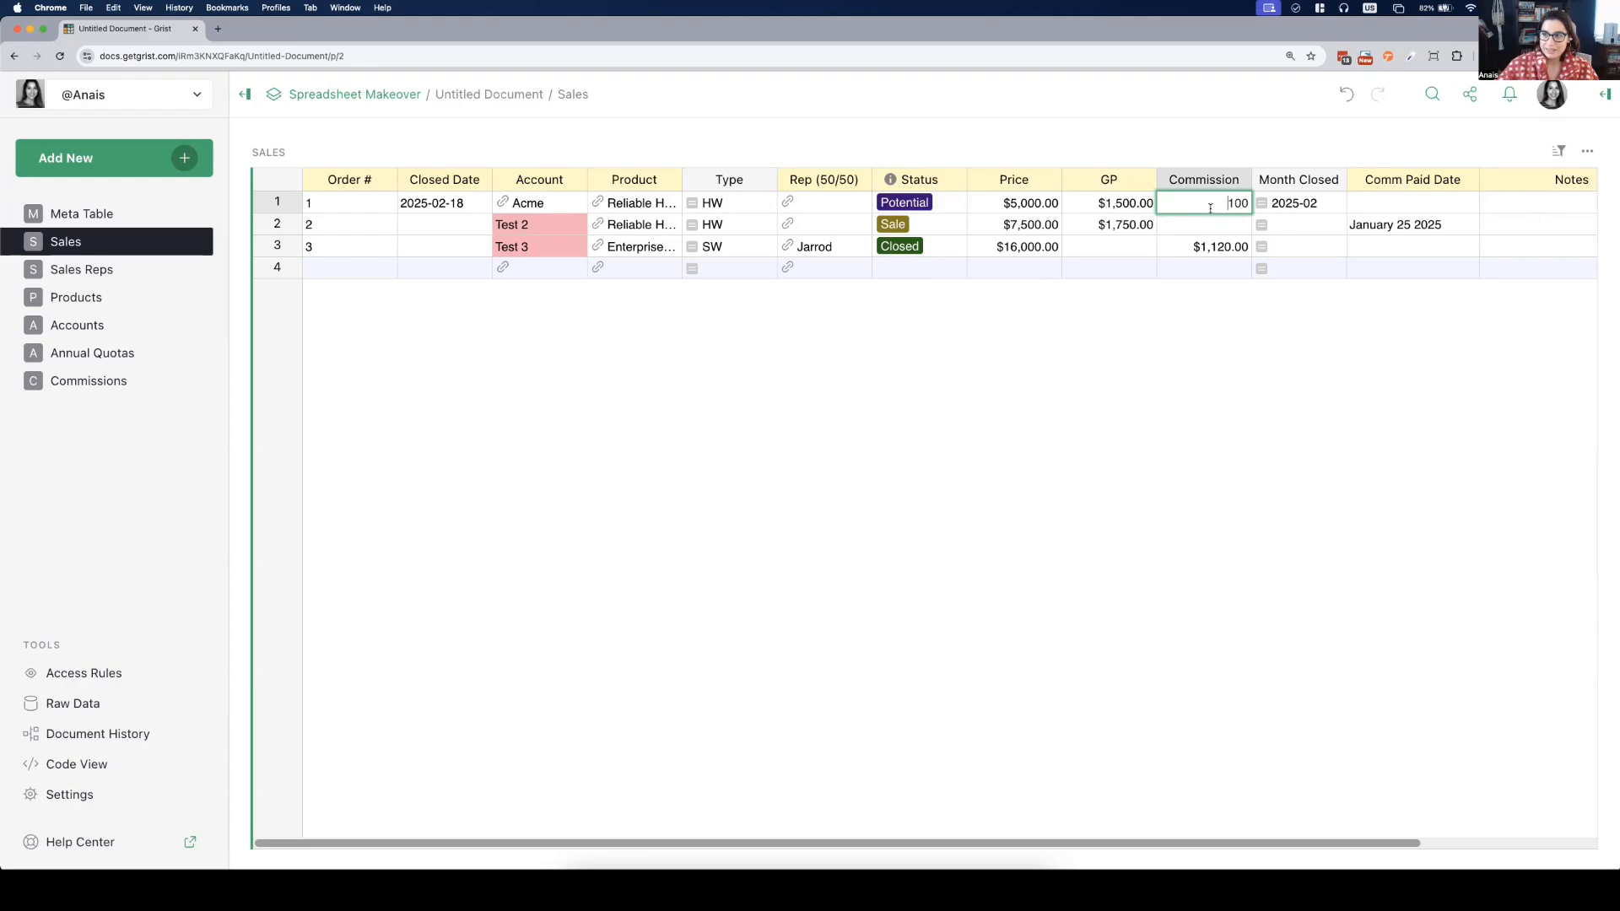
{"action": "double_click", "coordinate": [1227, 203]}
{"action": "key", "text": "BackSpace"}
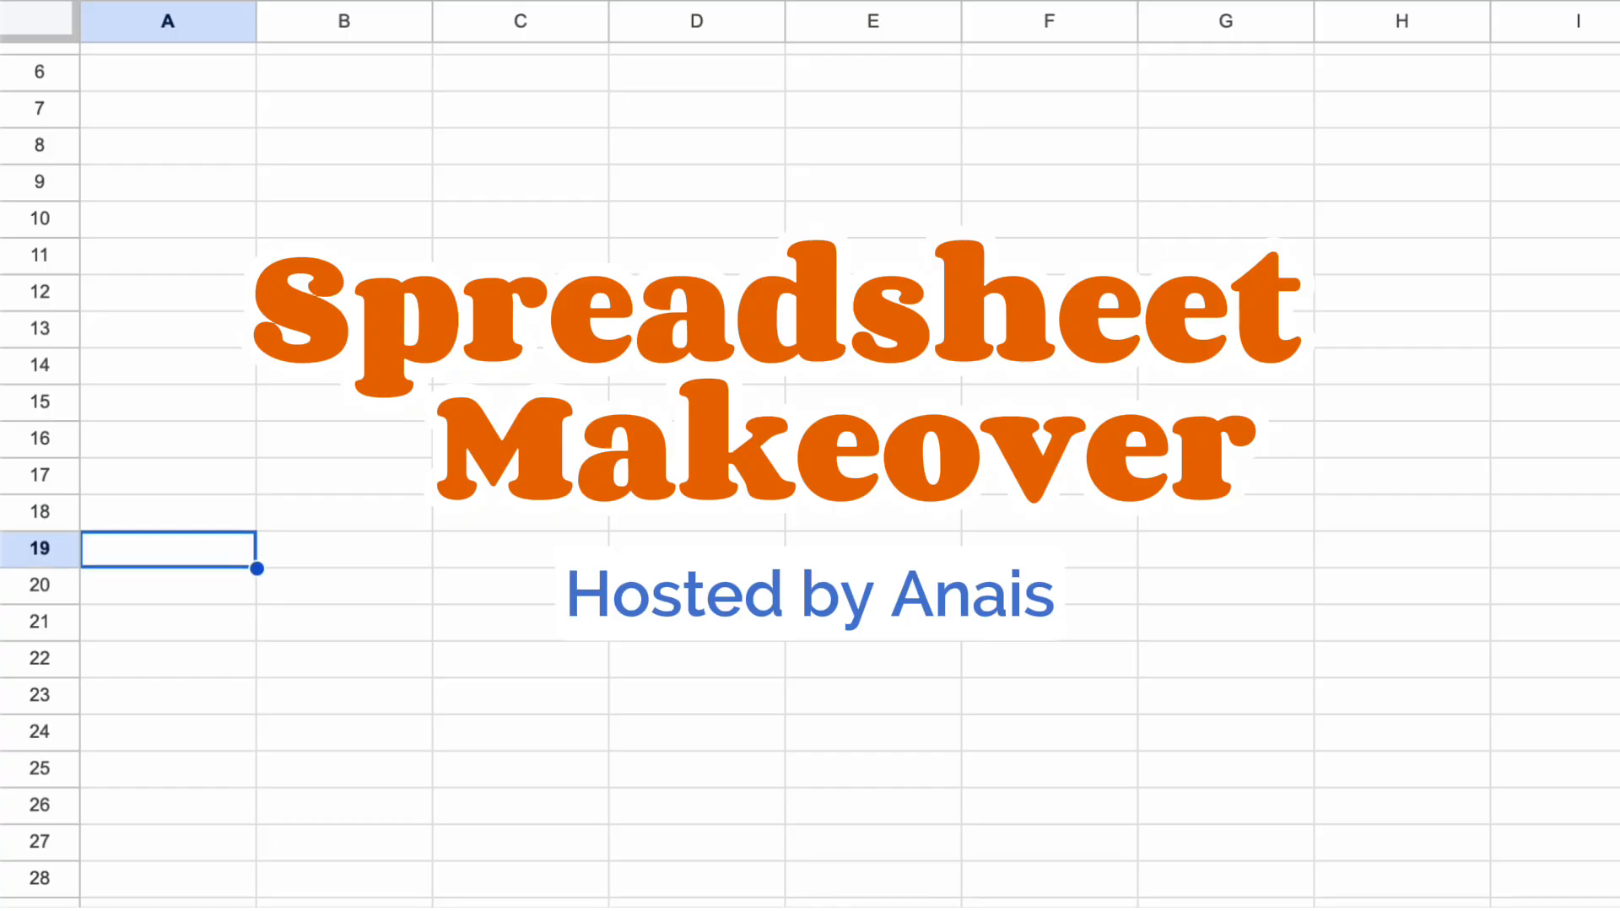
{"action": "key", "text": "Down"}
{"action": "key", "text": "Down"}
{"action": "key", "text": "Down"}
{"action": "key", "text": "Down"}
{"action": "key", "text": "Down"}
{"action": "key", "text": "Down"}
{"action": "key", "text": "Down"}
{"action": "key", "text": "Down"}
{"action": "key", "text": "Down"}
{"action": "key", "text": "Down"}
{"action": "key", "text": "Down"}
{"action": "key", "text": "Down"}
{"action": "key", "text": "Down"}
{"action": "key", "text": "Down"}
{"action": "key", "text": "Down"}
{"action": "key", "text": "Down"}
{"action": "key", "text": "Down"}
{"action": "key", "text": "Down"}
{"action": "key", "text": "Down"}
{"action": "key", "text": "Down"}
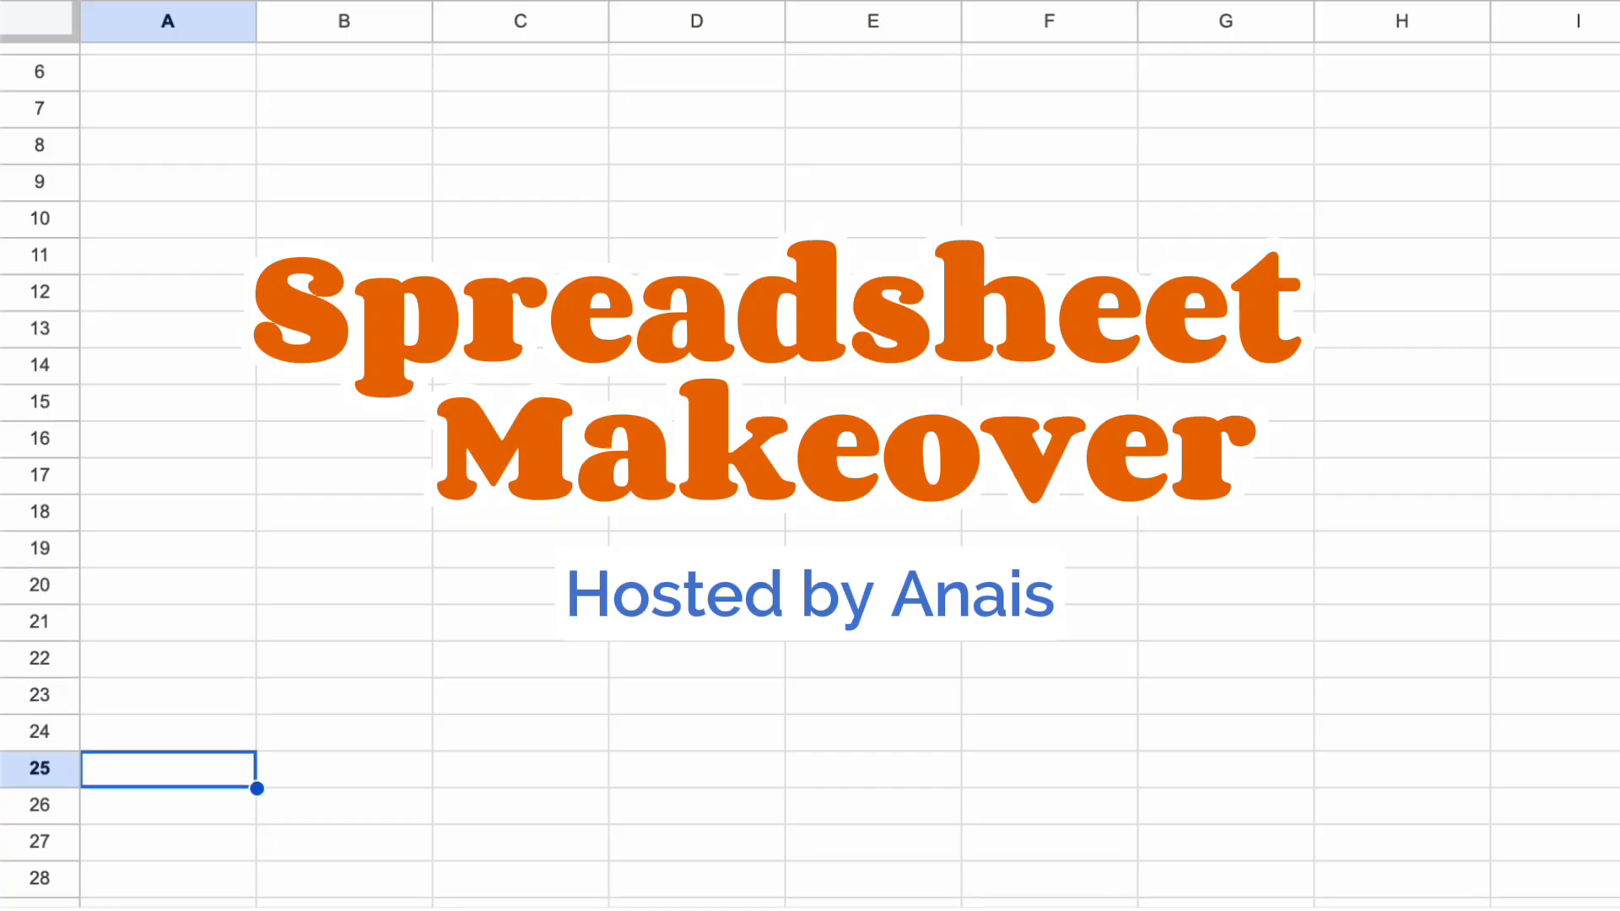
{"action": "key", "text": "Down"}
{"action": "key", "text": "Down"}
{"action": "key", "text": "Down"}
{"action": "key", "text": "Down"}
{"action": "key", "text": "Down"}
{"action": "key", "text": "Down"}
{"action": "key", "text": "Down"}
{"action": "key", "text": "Down"}
{"action": "key", "text": "Down"}
{"action": "key", "text": "Down"}
{"action": "key", "text": "Down"}
{"action": "key", "text": "Down"}
{"action": "key", "text": "Down"}
{"action": "key", "text": "Down"}
{"action": "key", "text": "Down"}
{"action": "key", "text": "Down"}
{"action": "key", "text": "Down"}
{"action": "key", "text": "Down"}
{"action": "key", "text": "Down"}
{"action": "key", "text": "Down"}
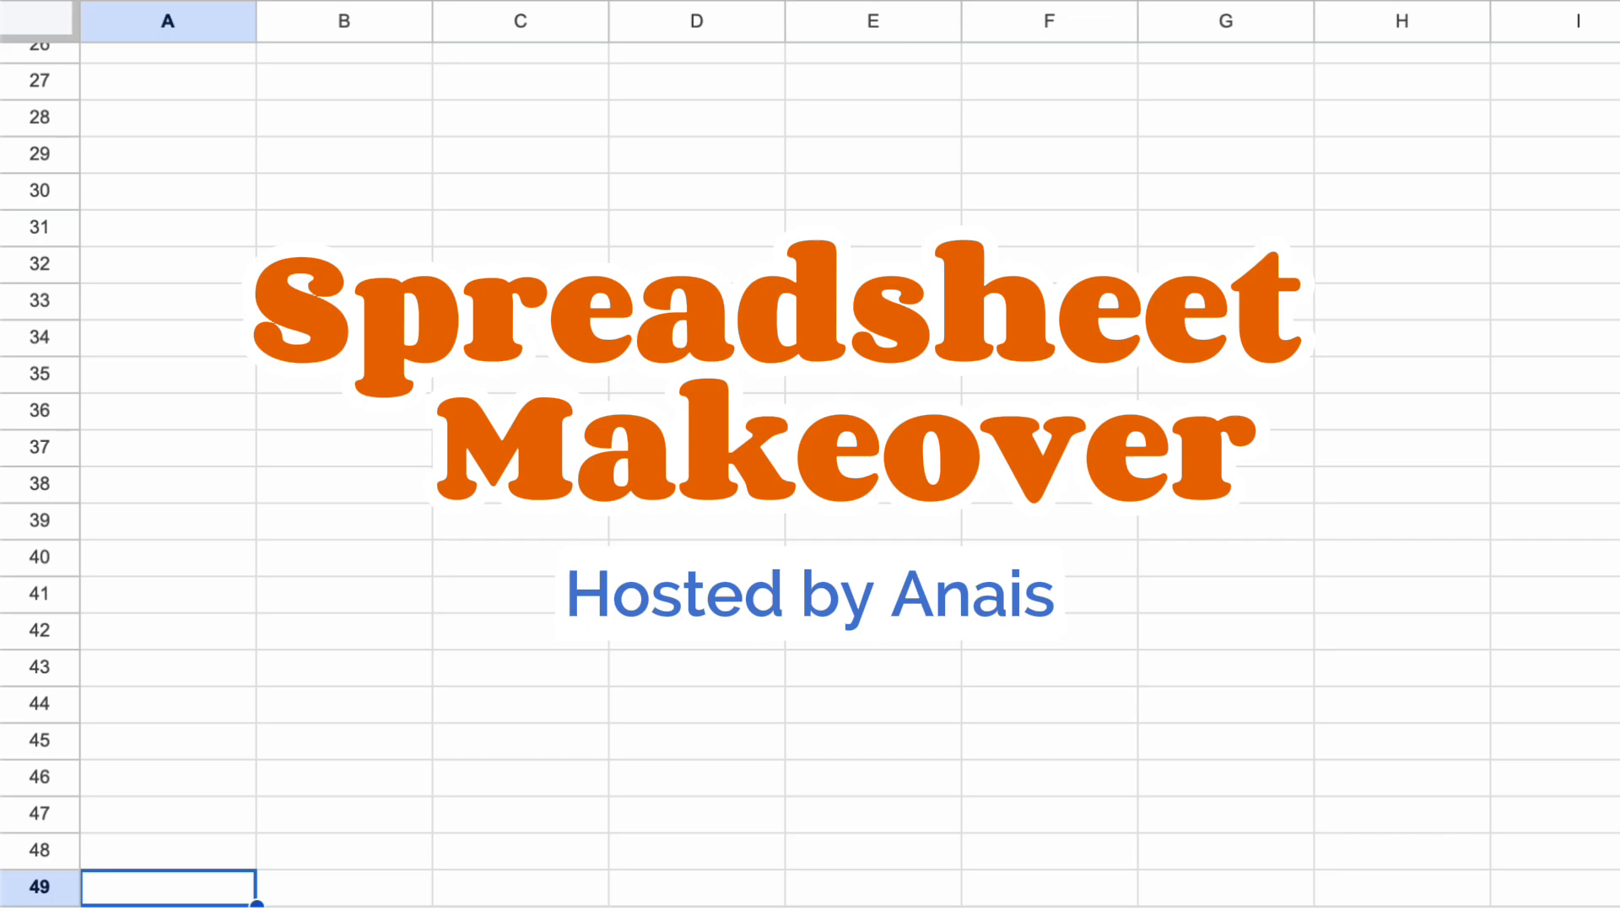
{"action": "key", "text": "Down"}
{"action": "key", "text": "Down"}
{"action": "key", "text": "Down"}
{"action": "key", "text": "Down"}
{"action": "key", "text": "Down"}
{"action": "key", "text": "Down"}
{"action": "key", "text": "Down"}
{"action": "key", "text": "Down"}
{"action": "key", "text": "Down"}
{"action": "key", "text": "Down"}
{"action": "key", "text": "Down"}
{"action": "key", "text": "Down"}
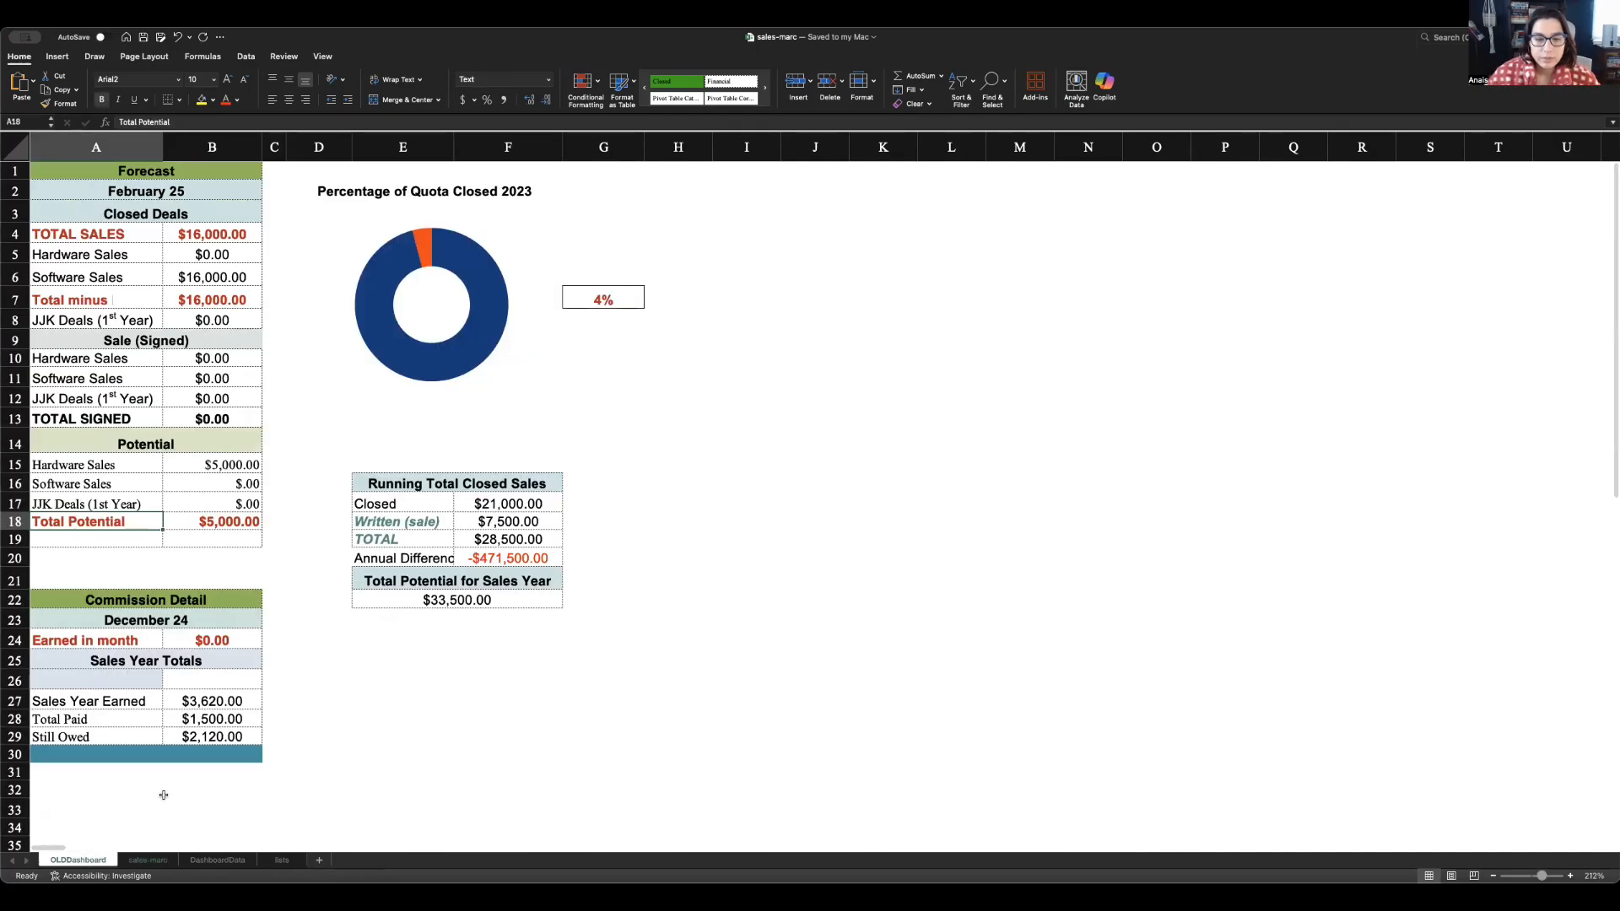
- Look through the workbook's sales, DashboardData and lists sheets
{"action": "left_click", "coordinate": [156, 861]}
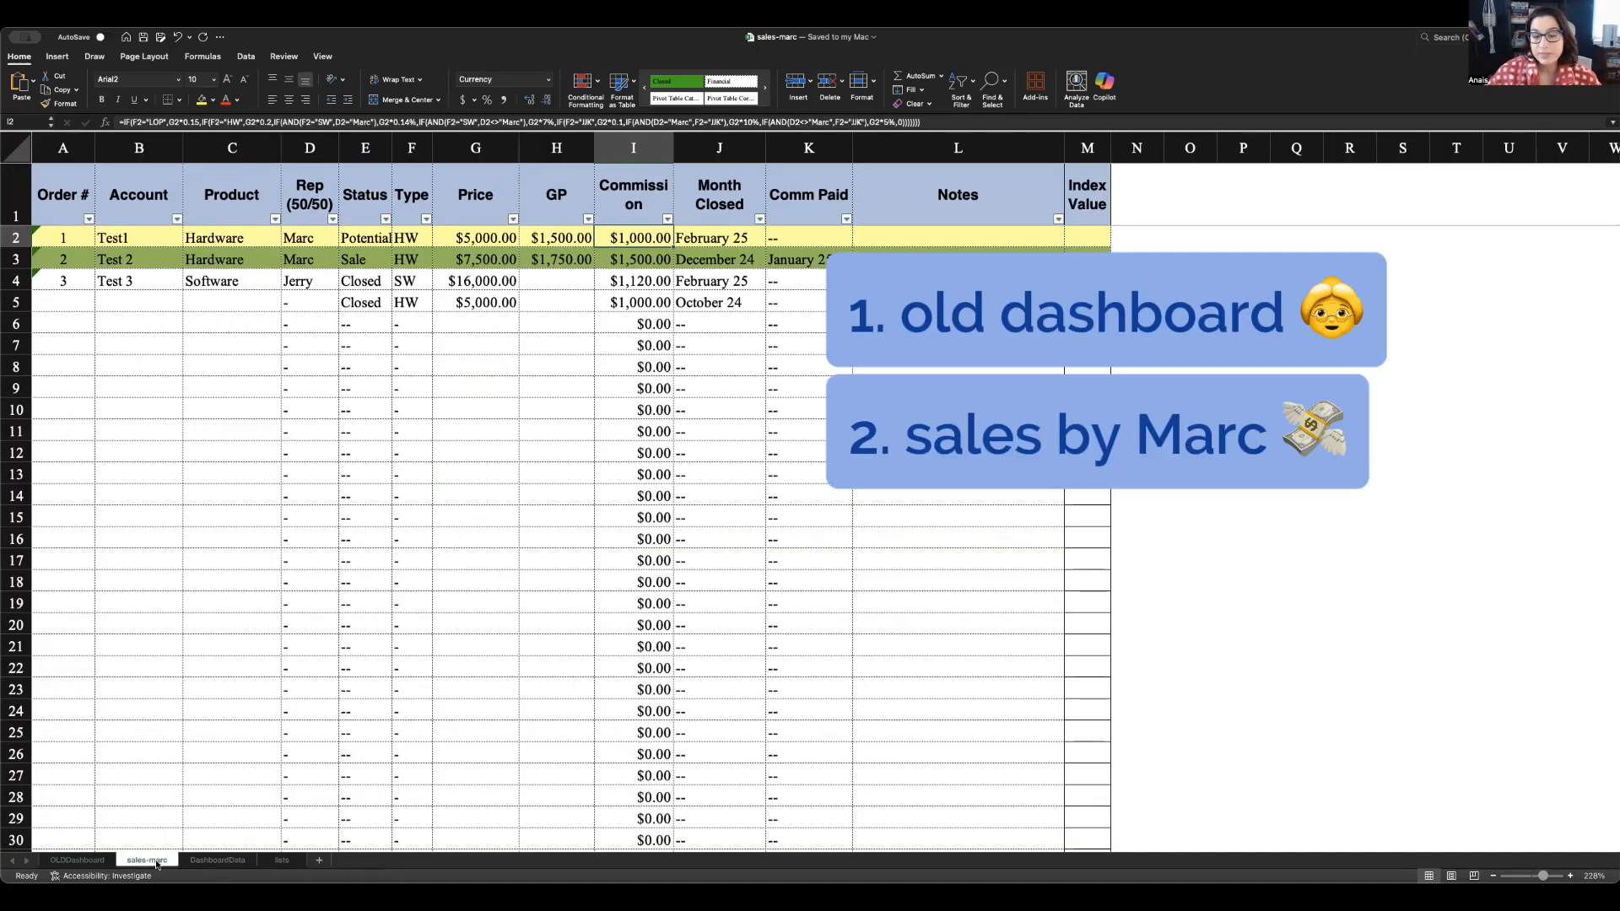
{"action": "left_click", "coordinate": [224, 861]}
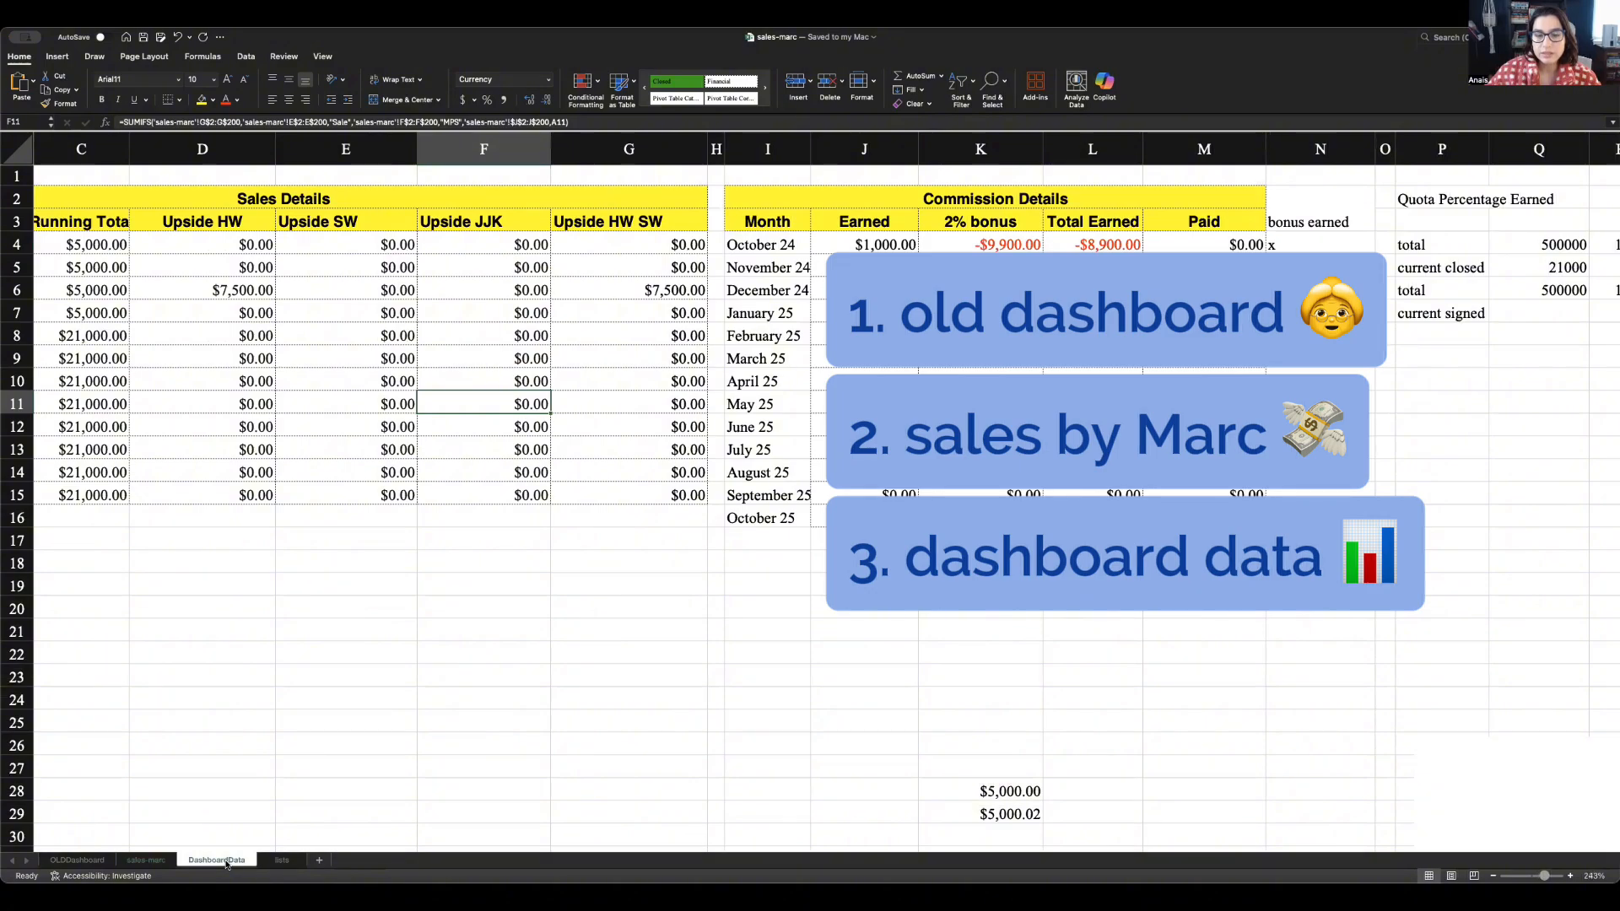
{"action": "left_click", "coordinate": [282, 860]}
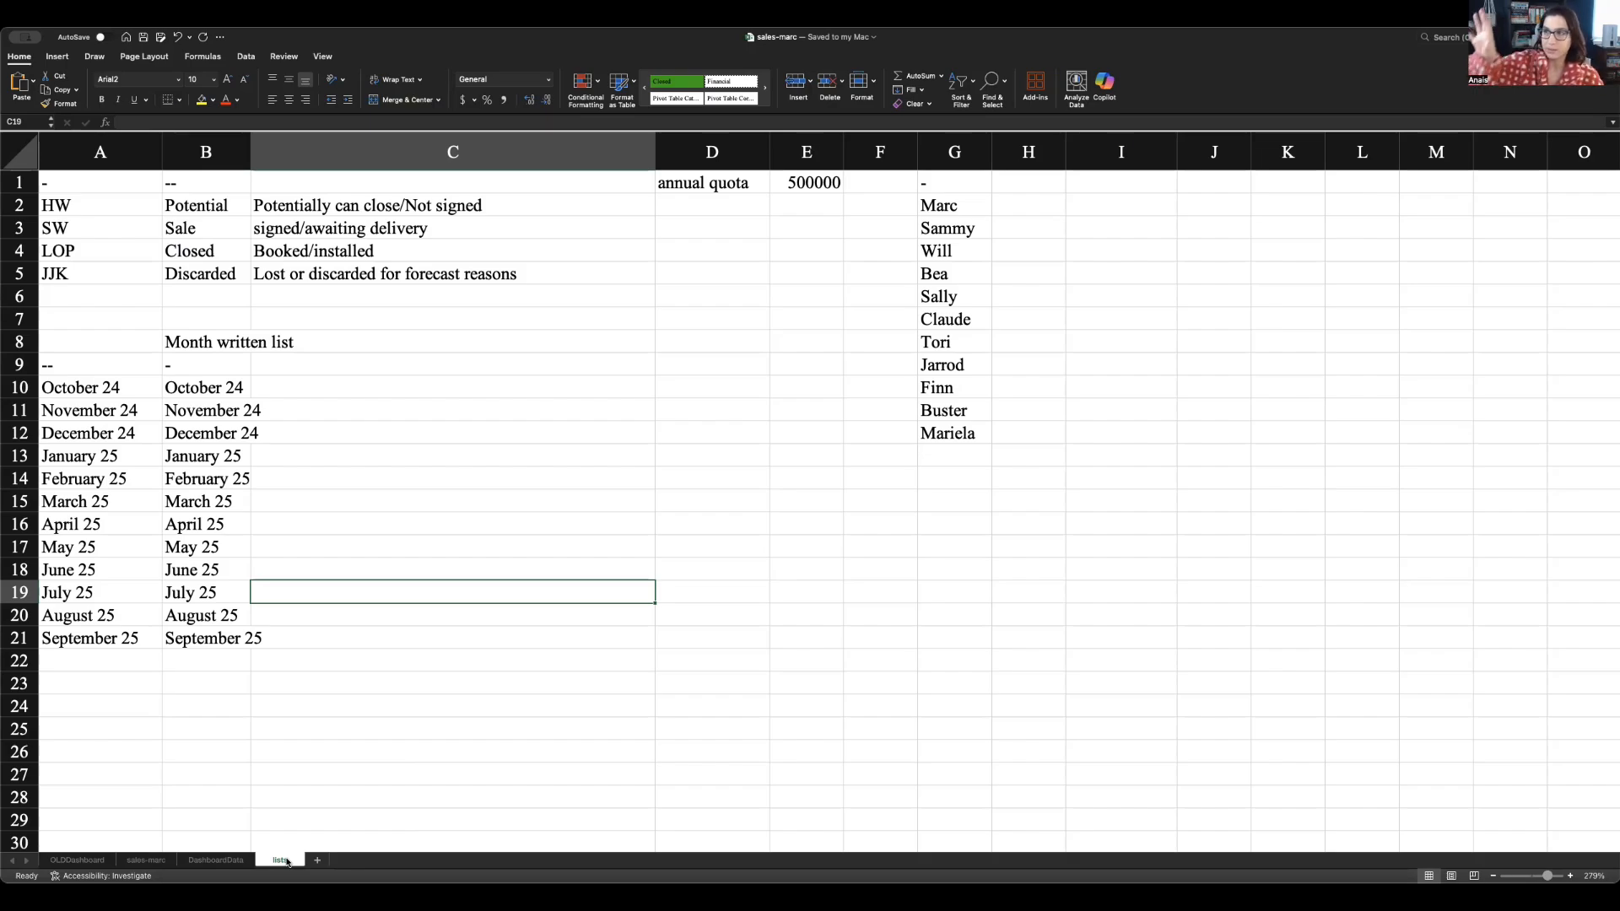
- Go back to the sales sheet and view the available Status options for order 1
{"action": "left_click", "coordinate": [146, 861]}
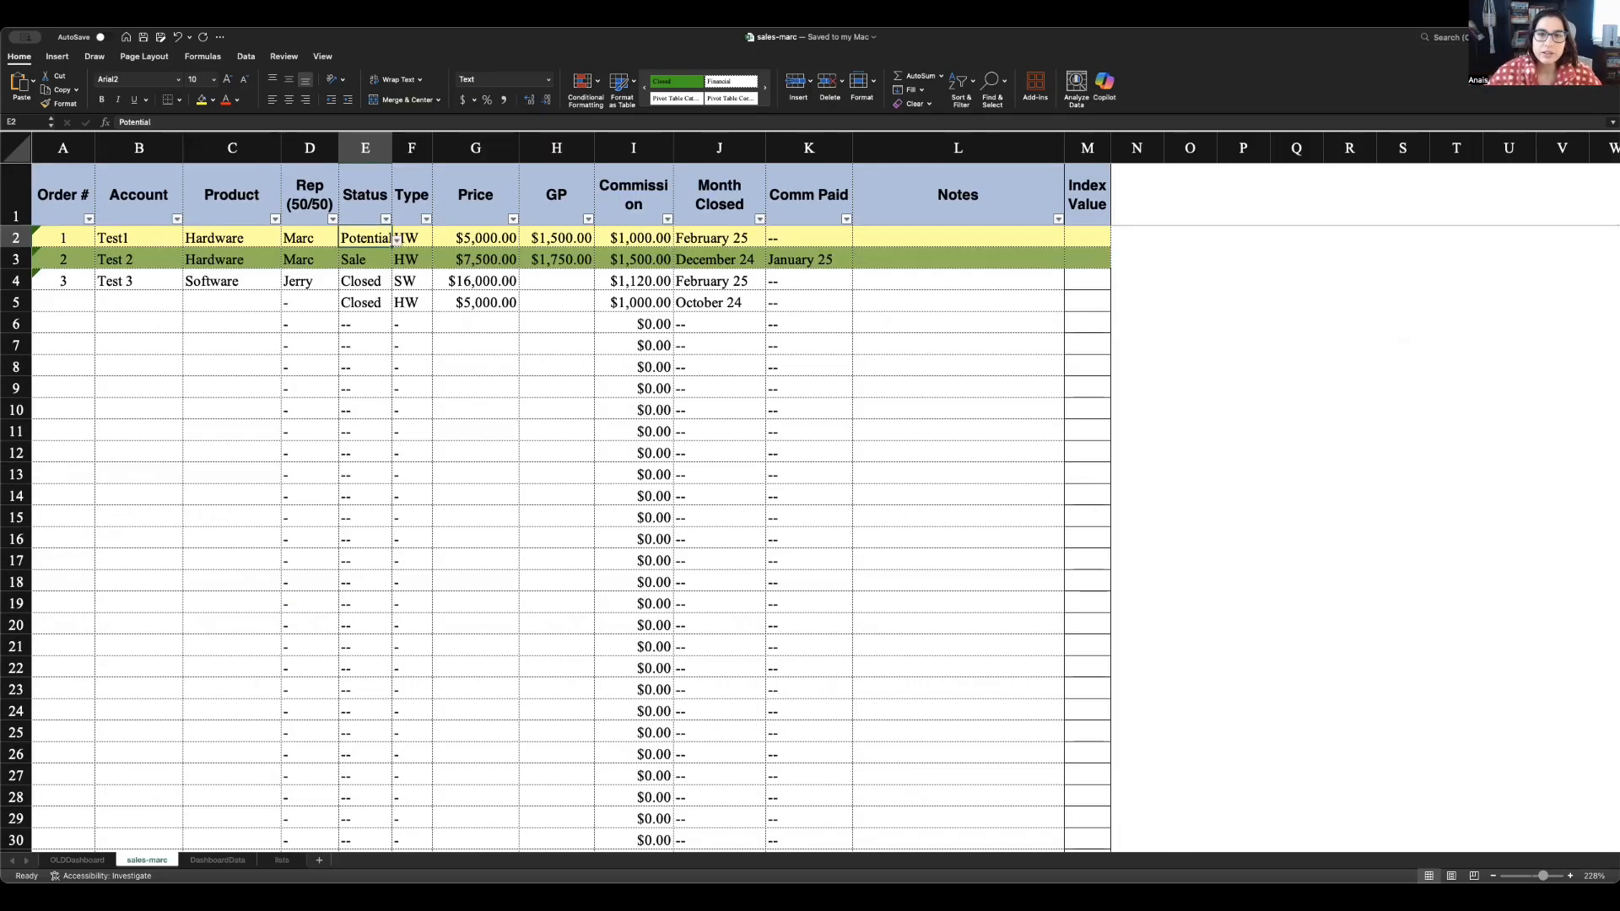
{"action": "left_click", "coordinate": [398, 240]}
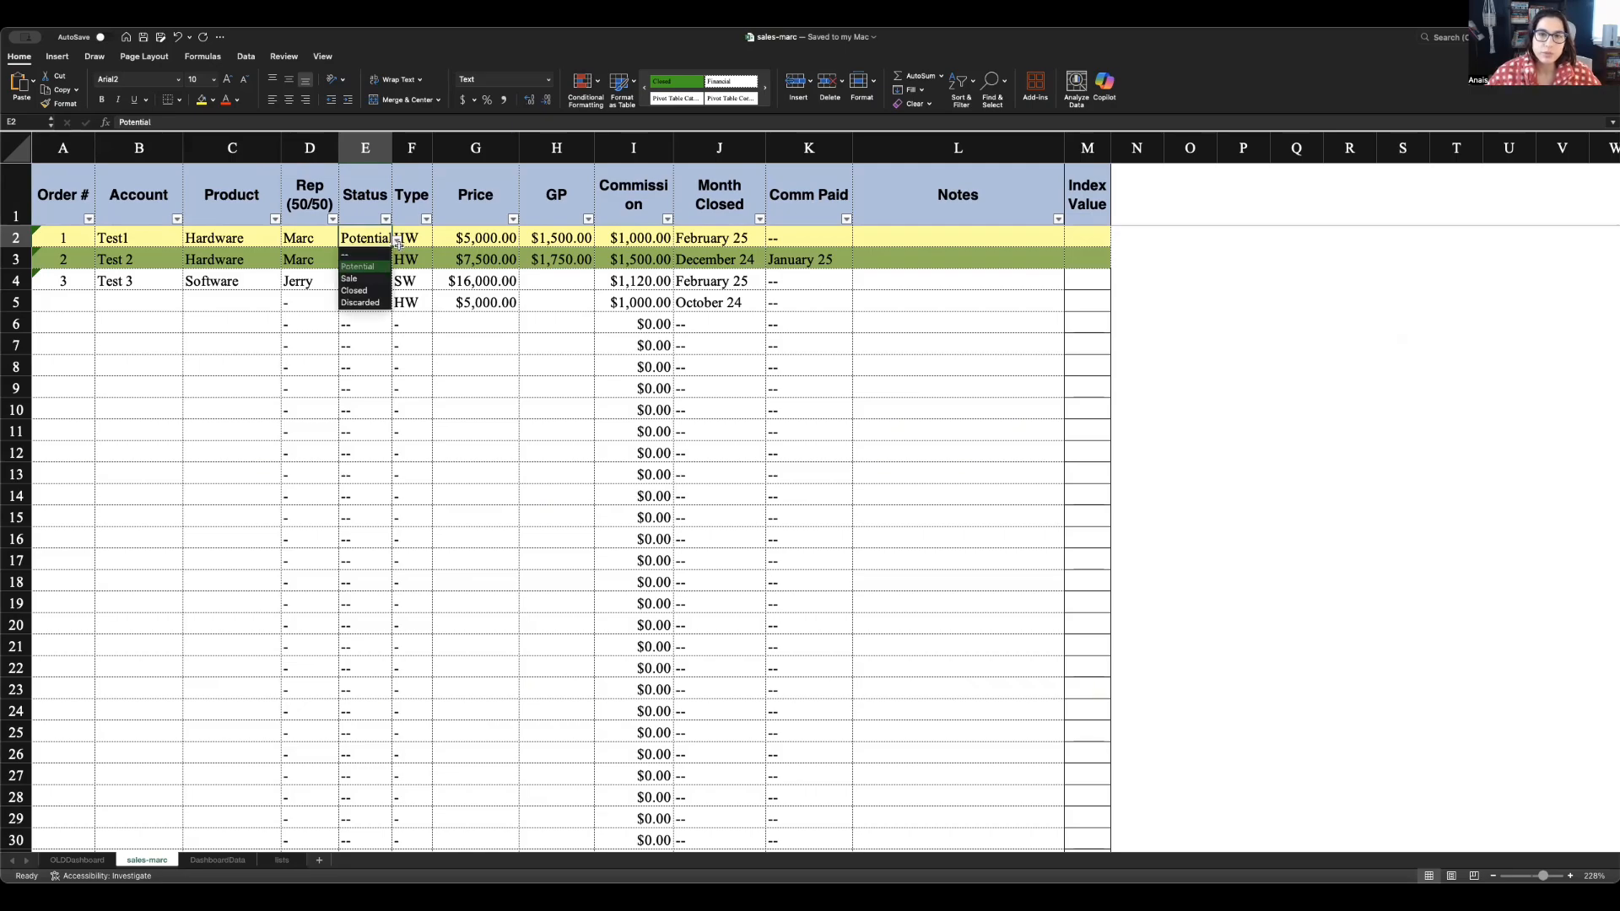
{"action": "left_click", "coordinate": [398, 241]}
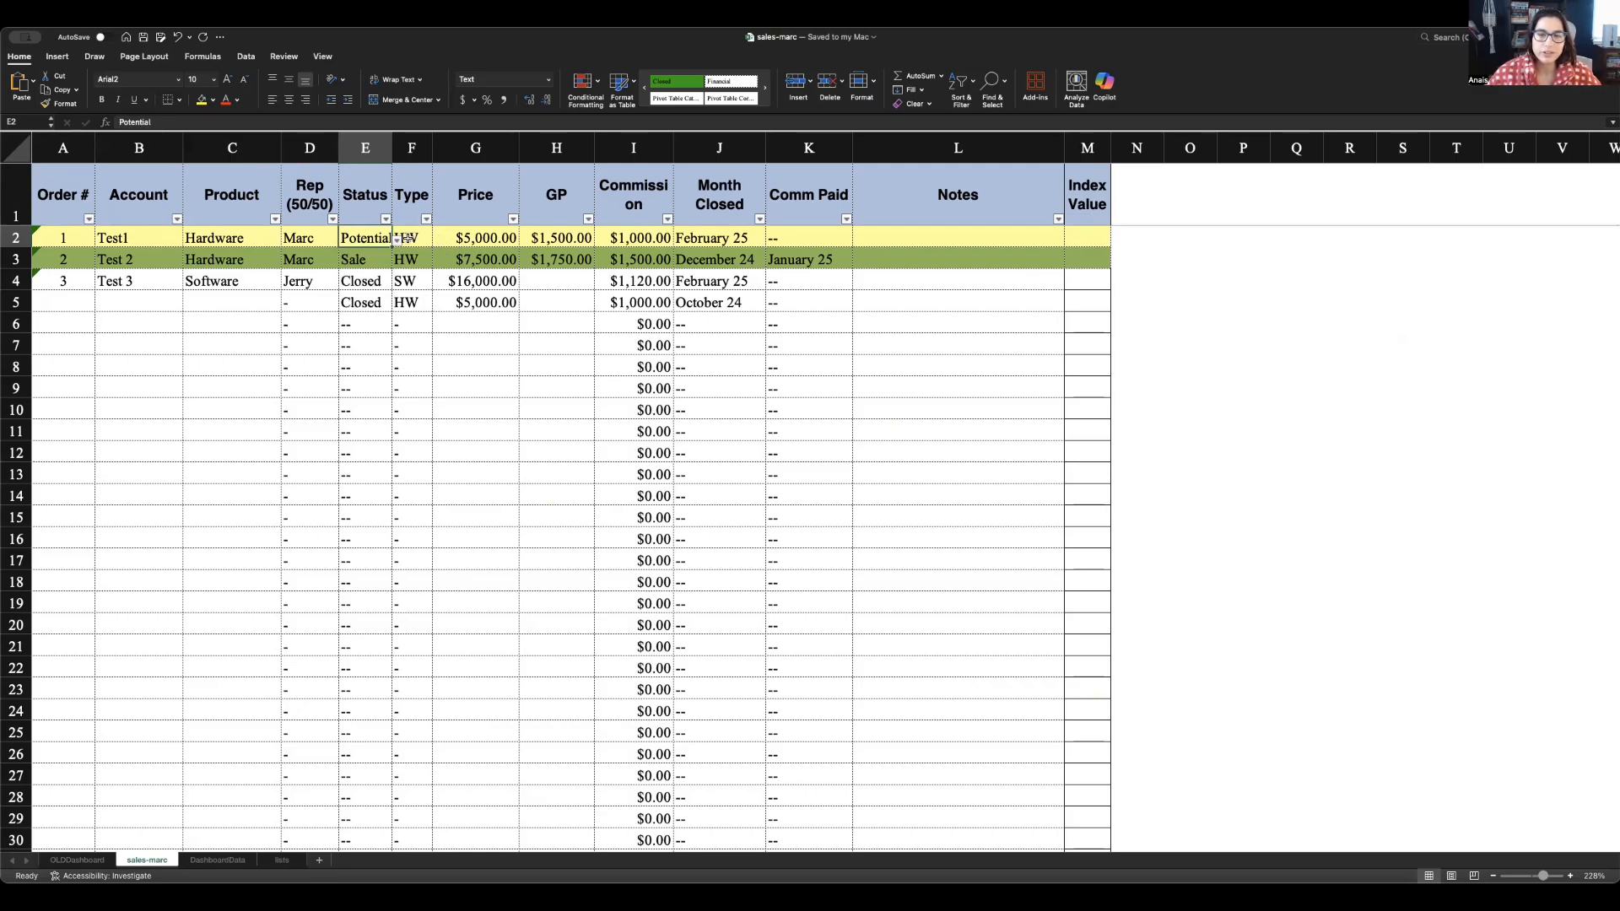
- Review the sale status names and their descriptions on the lists sheet, in B2:B5 and C2:C5
{"action": "left_click", "coordinate": [283, 860]}
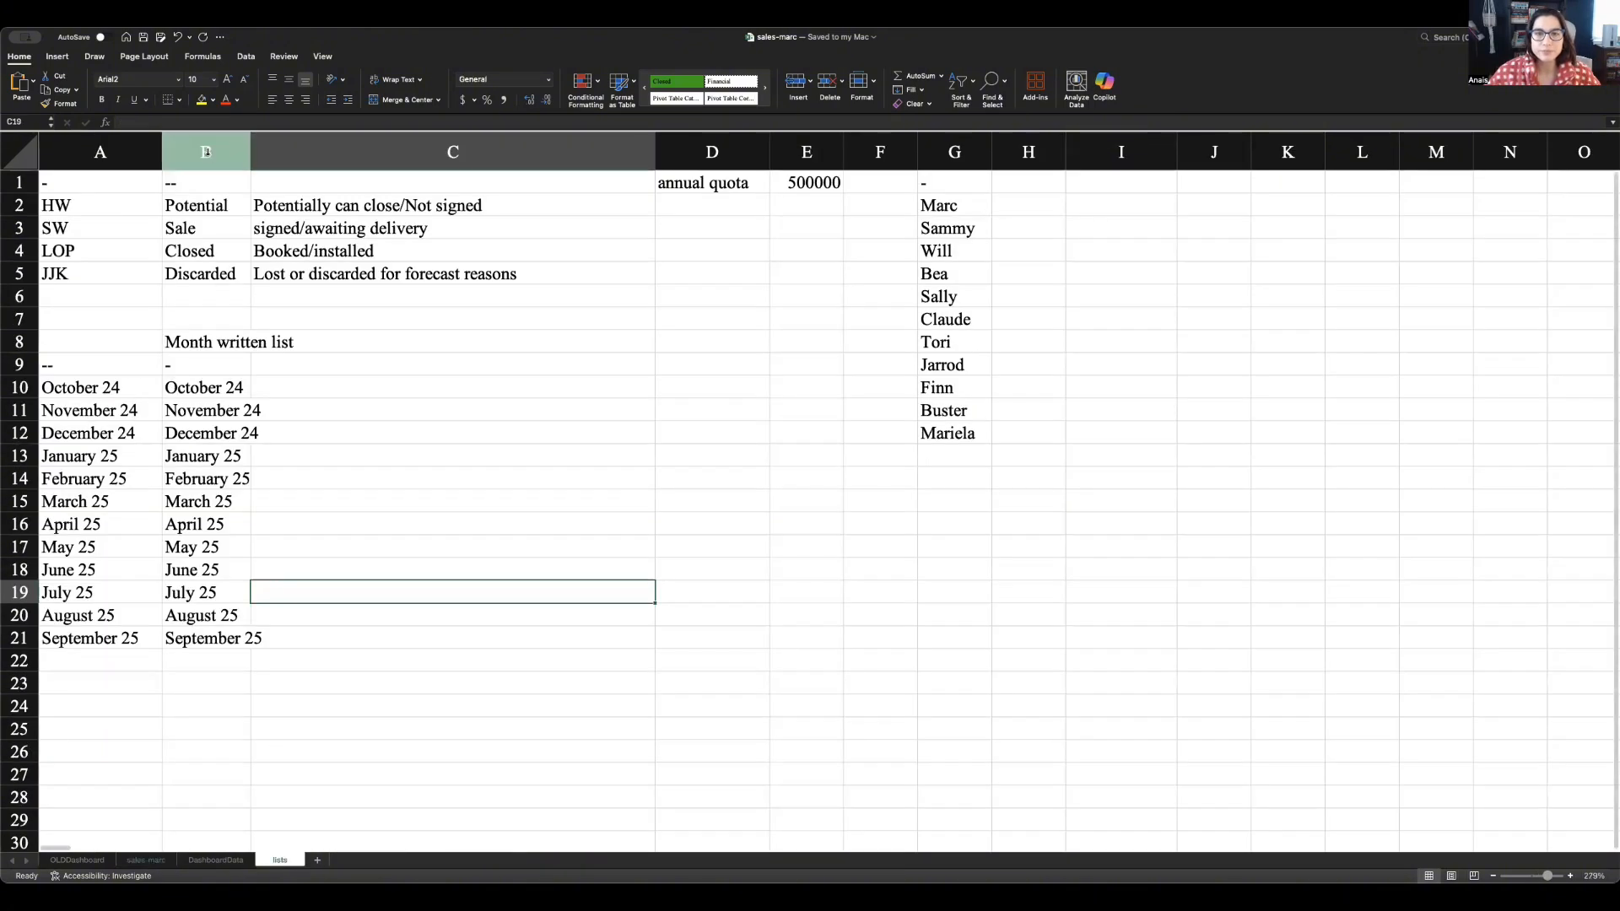
{"action": "left_click_drag", "start_coordinate": [203, 206], "coordinate": [206, 274]}
{"action": "left_click_drag", "start_coordinate": [295, 206], "coordinate": [295, 275]}
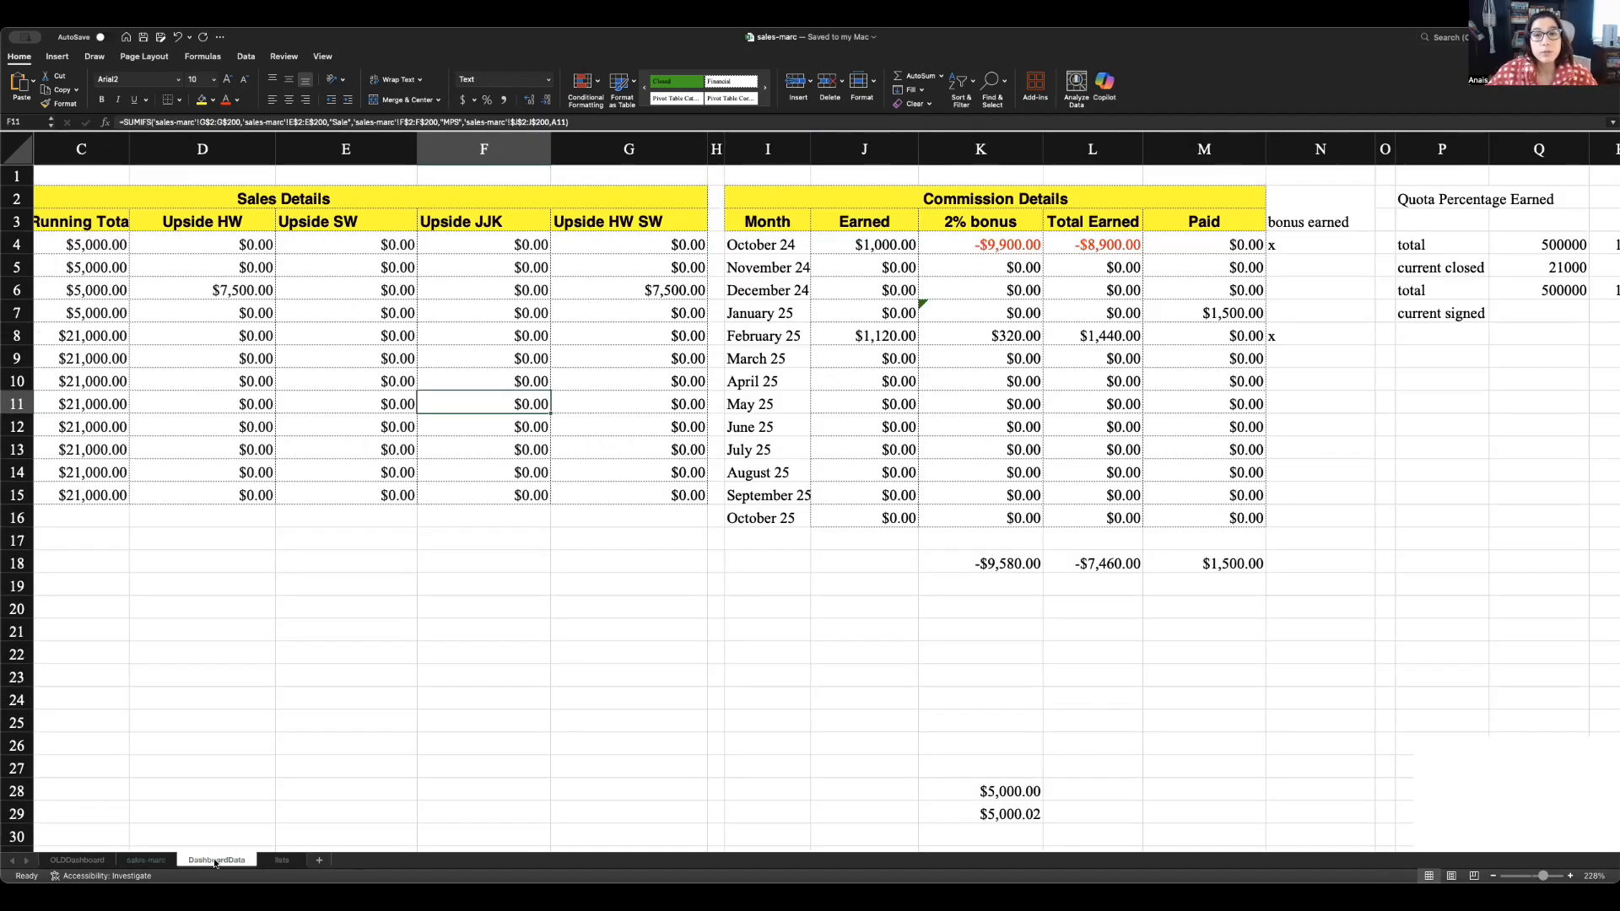
- Review the Month column of the Sales Details table on the DashboardData sheet
{"action": "left_click", "coordinate": [151, 267]}
{"action": "key", "text": "Left"}
{"action": "key", "text": "Left"}
{"action": "key", "text": "Left"}
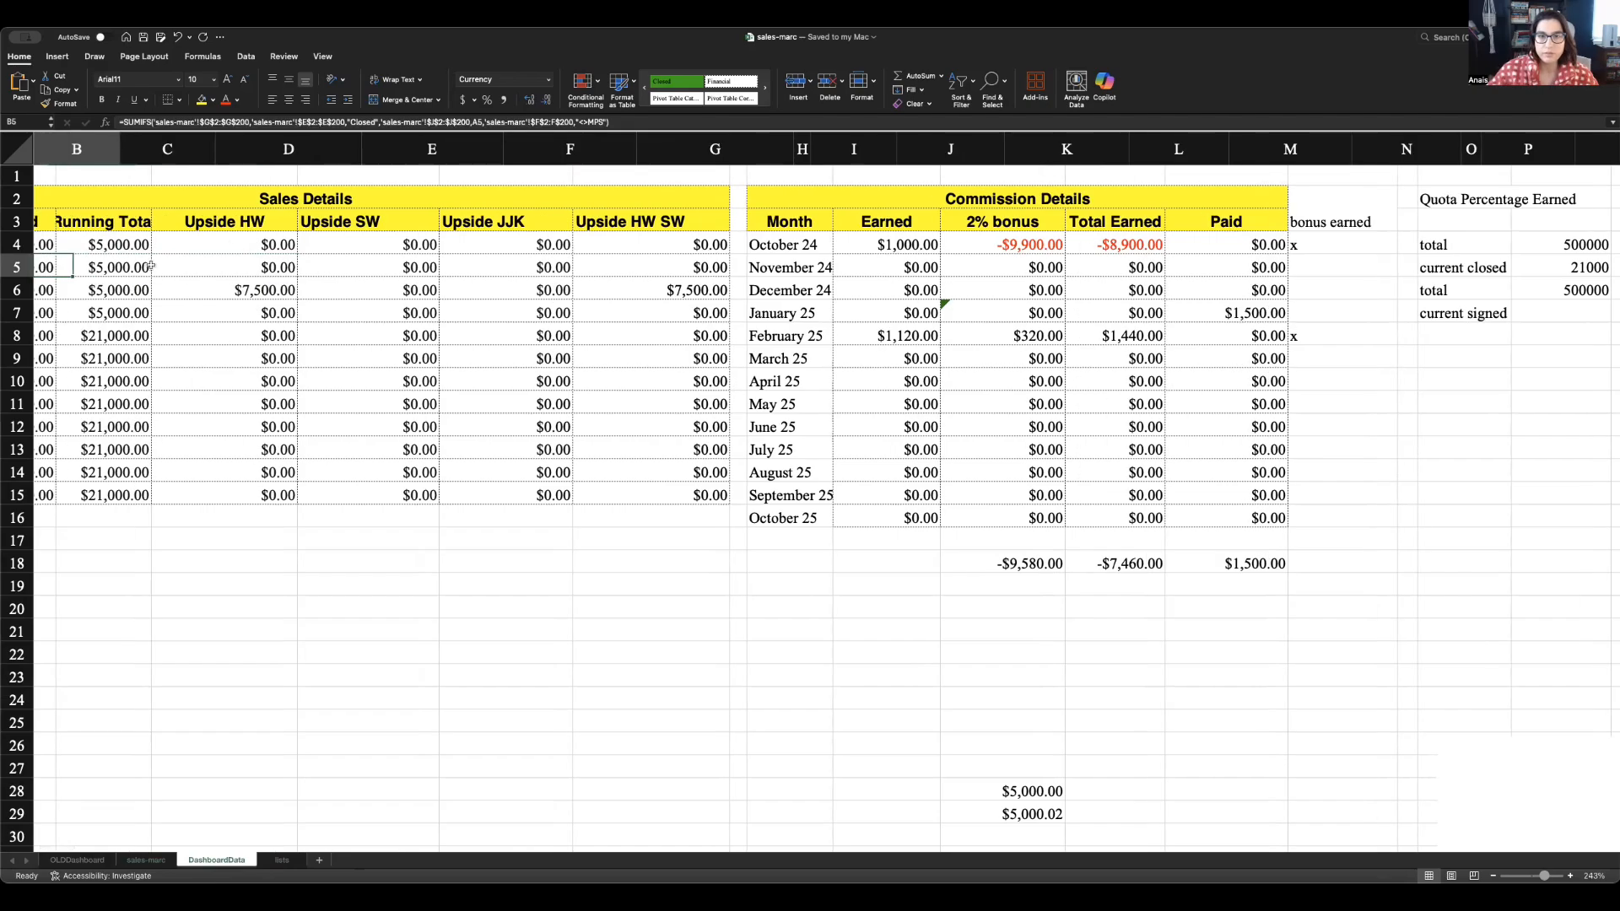
{"action": "key", "text": "Up"}
{"action": "key", "text": "Down"}
{"action": "key", "text": "Down"}
{"action": "key", "text": "Down"}
{"action": "key", "text": "Down"}
{"action": "key", "text": "Down"}
{"action": "key", "text": "Down"}
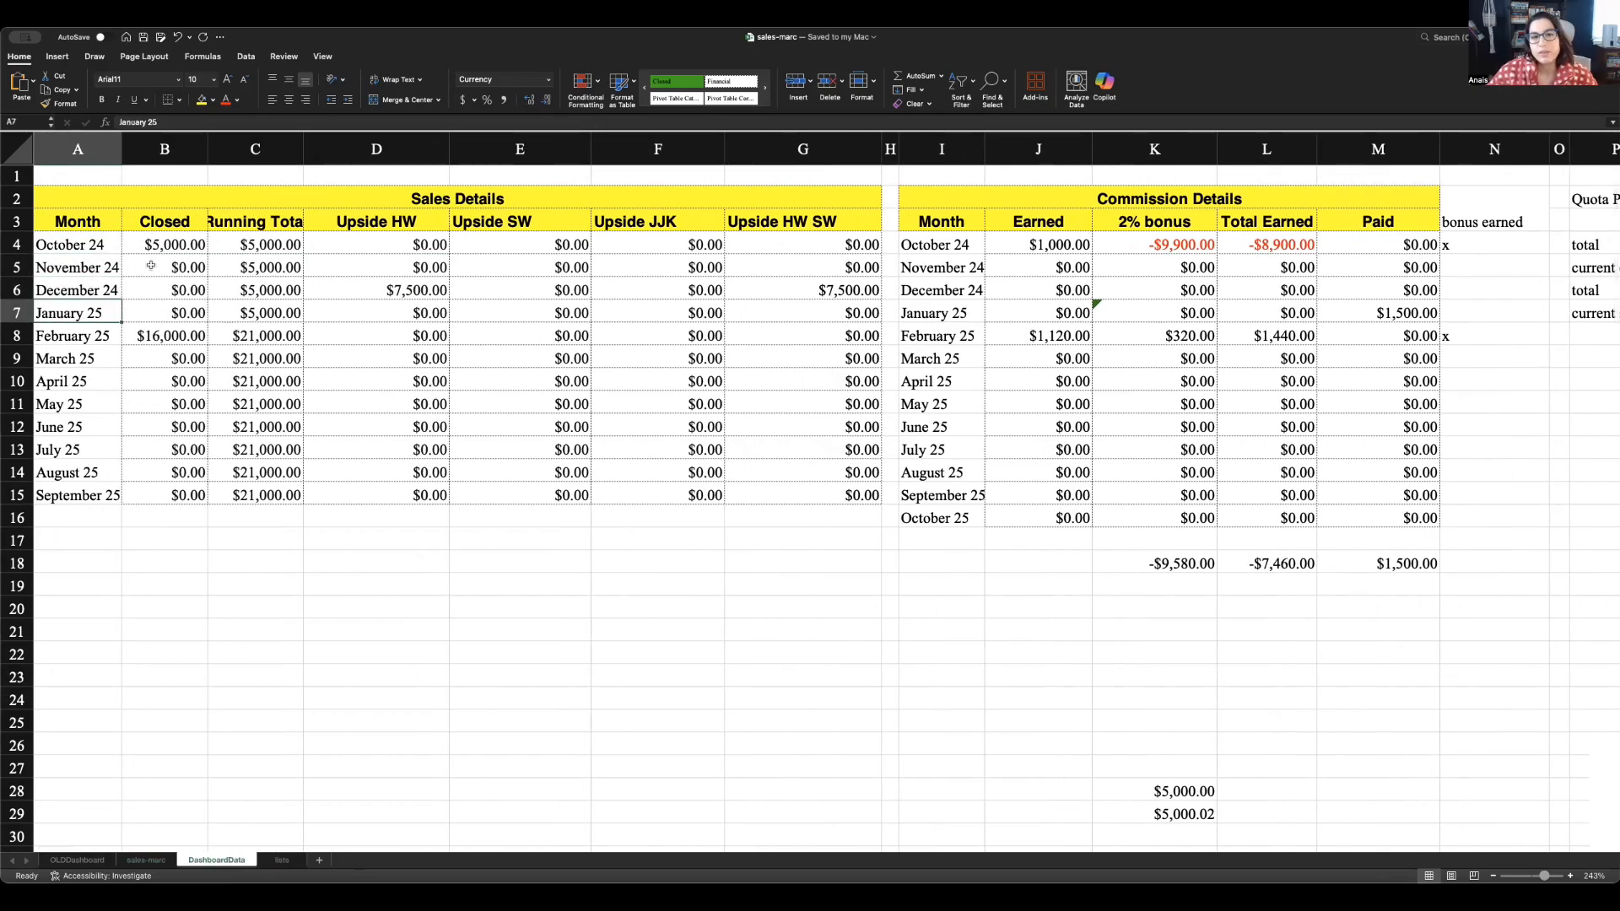
{"action": "key", "text": "Up"}
{"action": "key", "text": "Up"}
{"action": "key", "text": "Up"}
{"action": "key", "text": "Up"}
{"action": "key", "text": "Up"}
{"action": "key", "text": "Up"}
- Inspect the October 24 row's cells and formulas across the Sales Details and Commission Details tables
{"action": "key", "text": "Right"}
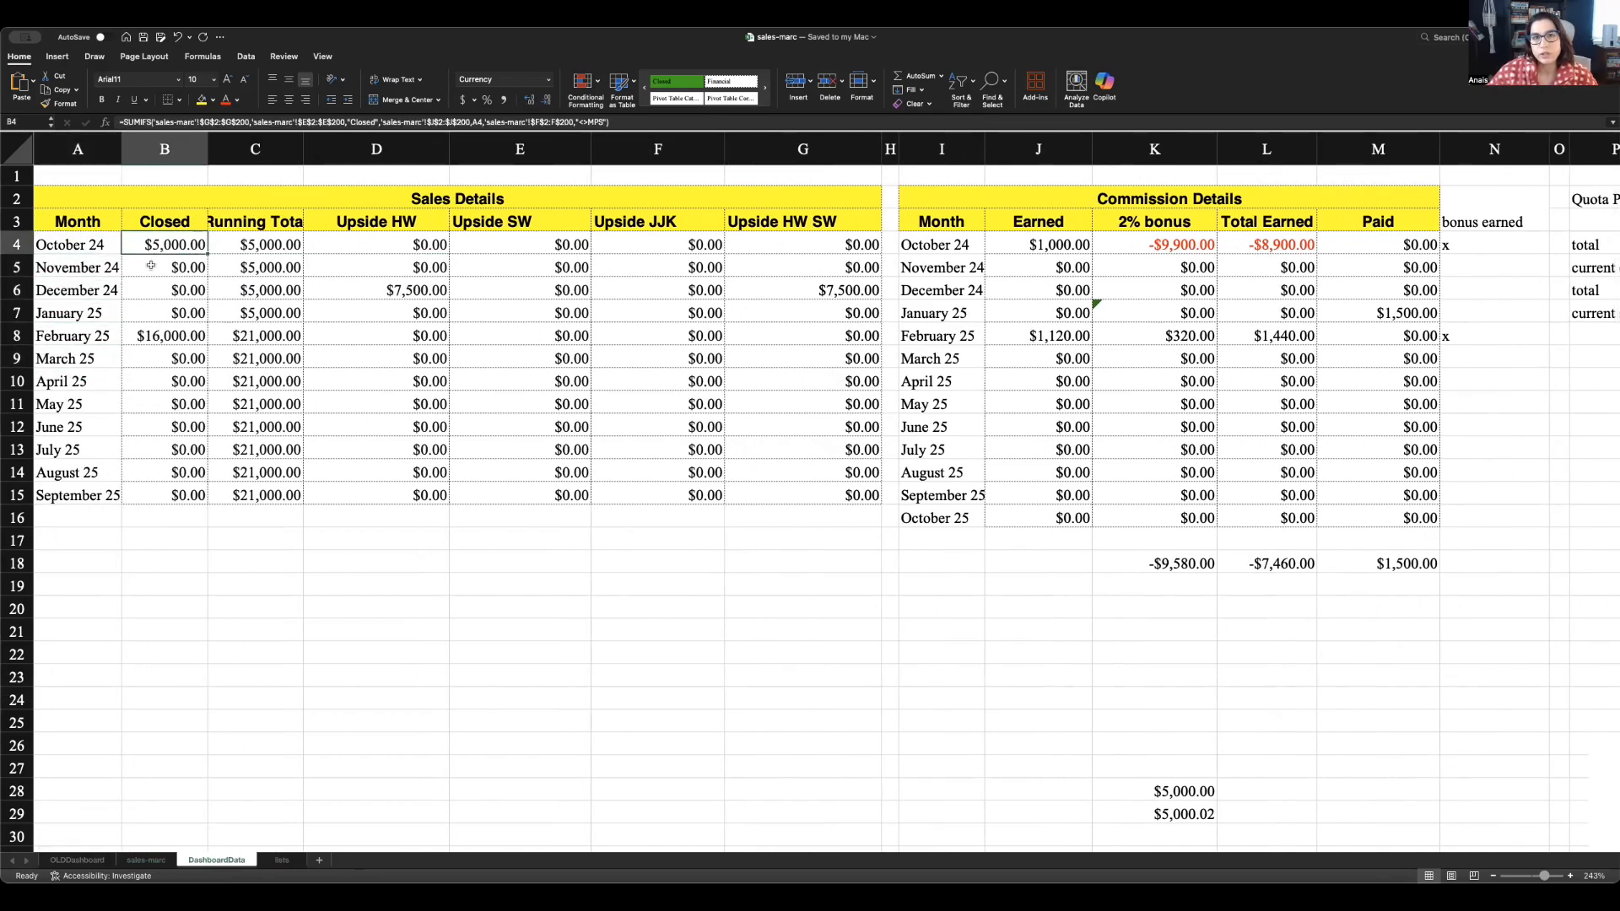
{"action": "key", "text": "Right"}
{"action": "key", "text": "Right"}
{"action": "key", "text": "Right"}
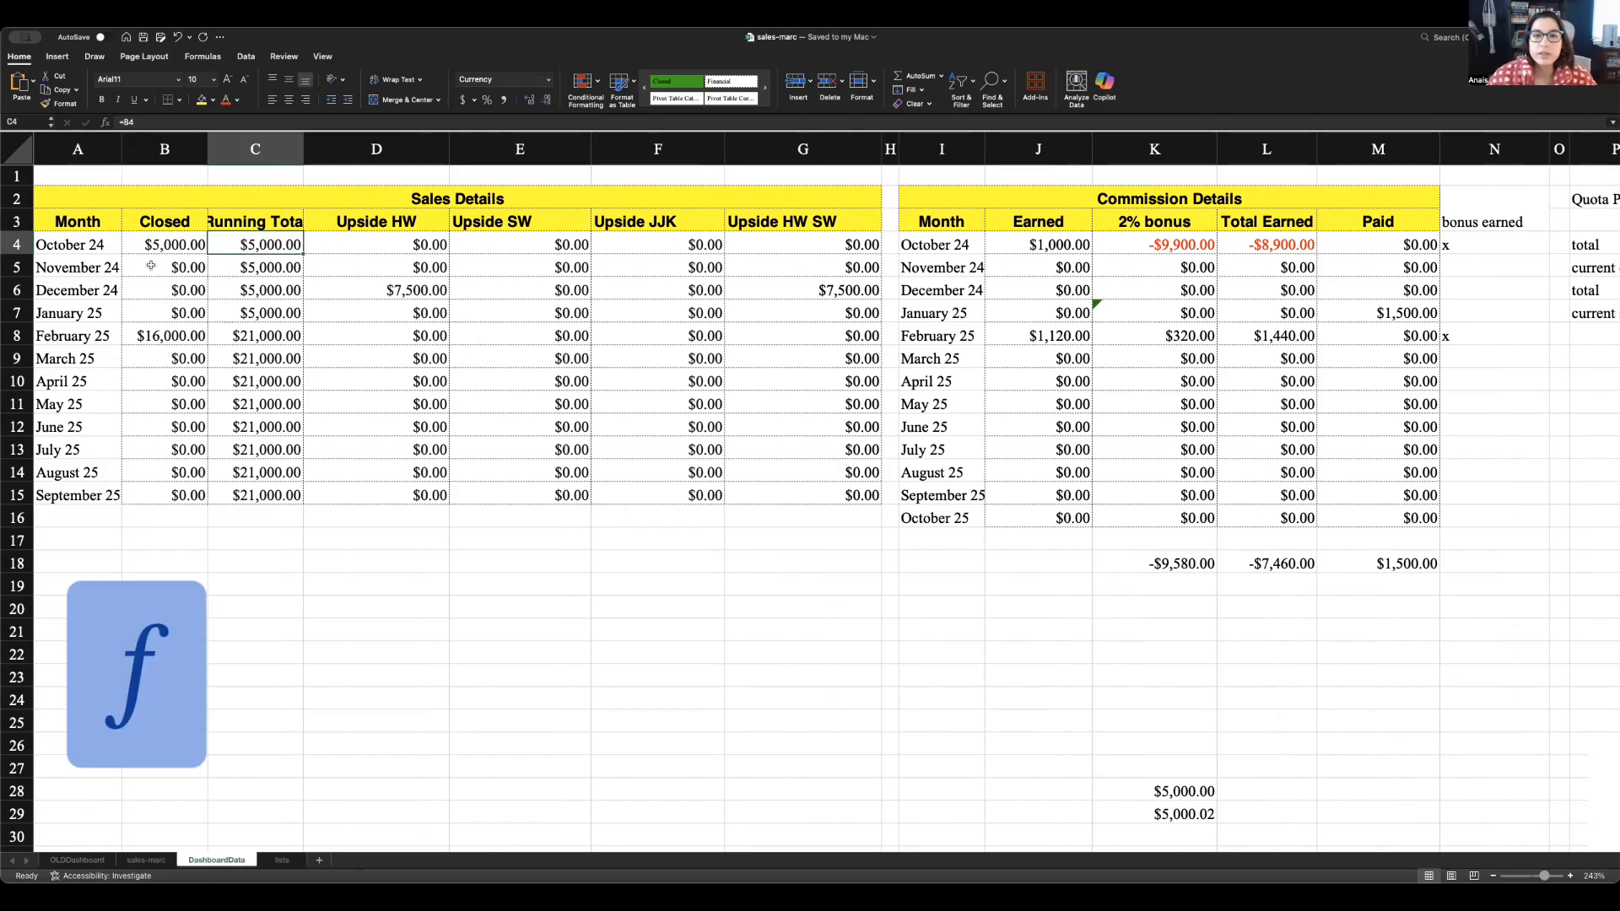
{"action": "key", "text": "Right"}
{"action": "key", "text": "Right"}
{"action": "key", "text": "Right"}
{"action": "key", "text": "Right"}
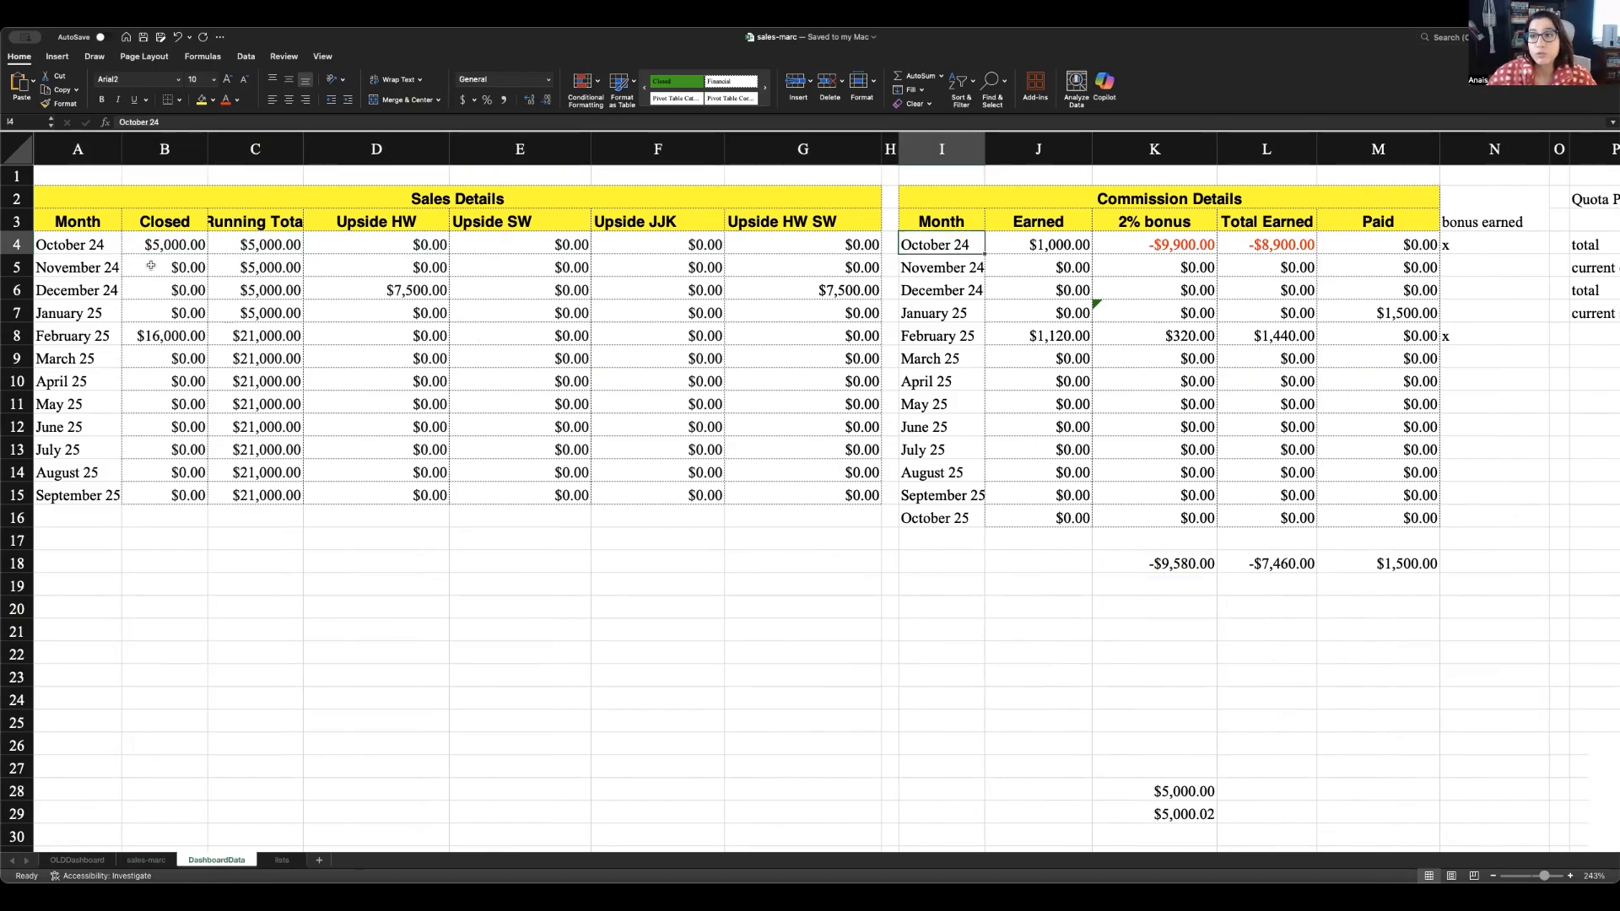
{"action": "key", "text": "Right"}
{"action": "key", "text": "Right"}
{"action": "key", "text": "Right"}
{"action": "key", "text": "Right"}
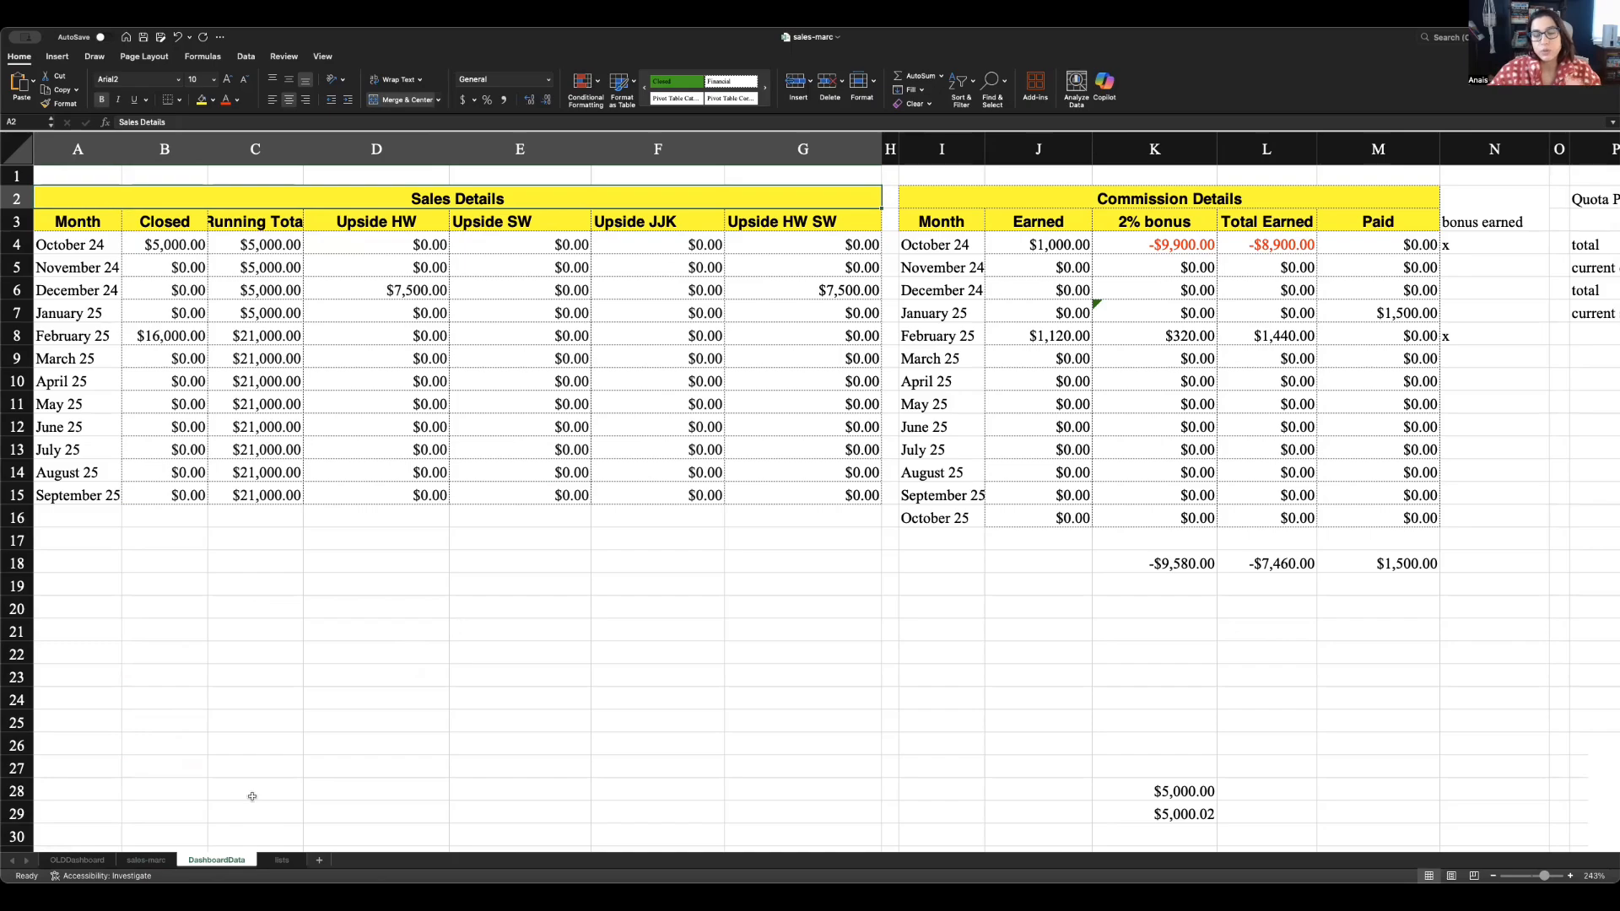
- Check the forecast month cell on the OLDDashboard sheet and return to the sales sheet
{"action": "left_click", "coordinate": [73, 863]}
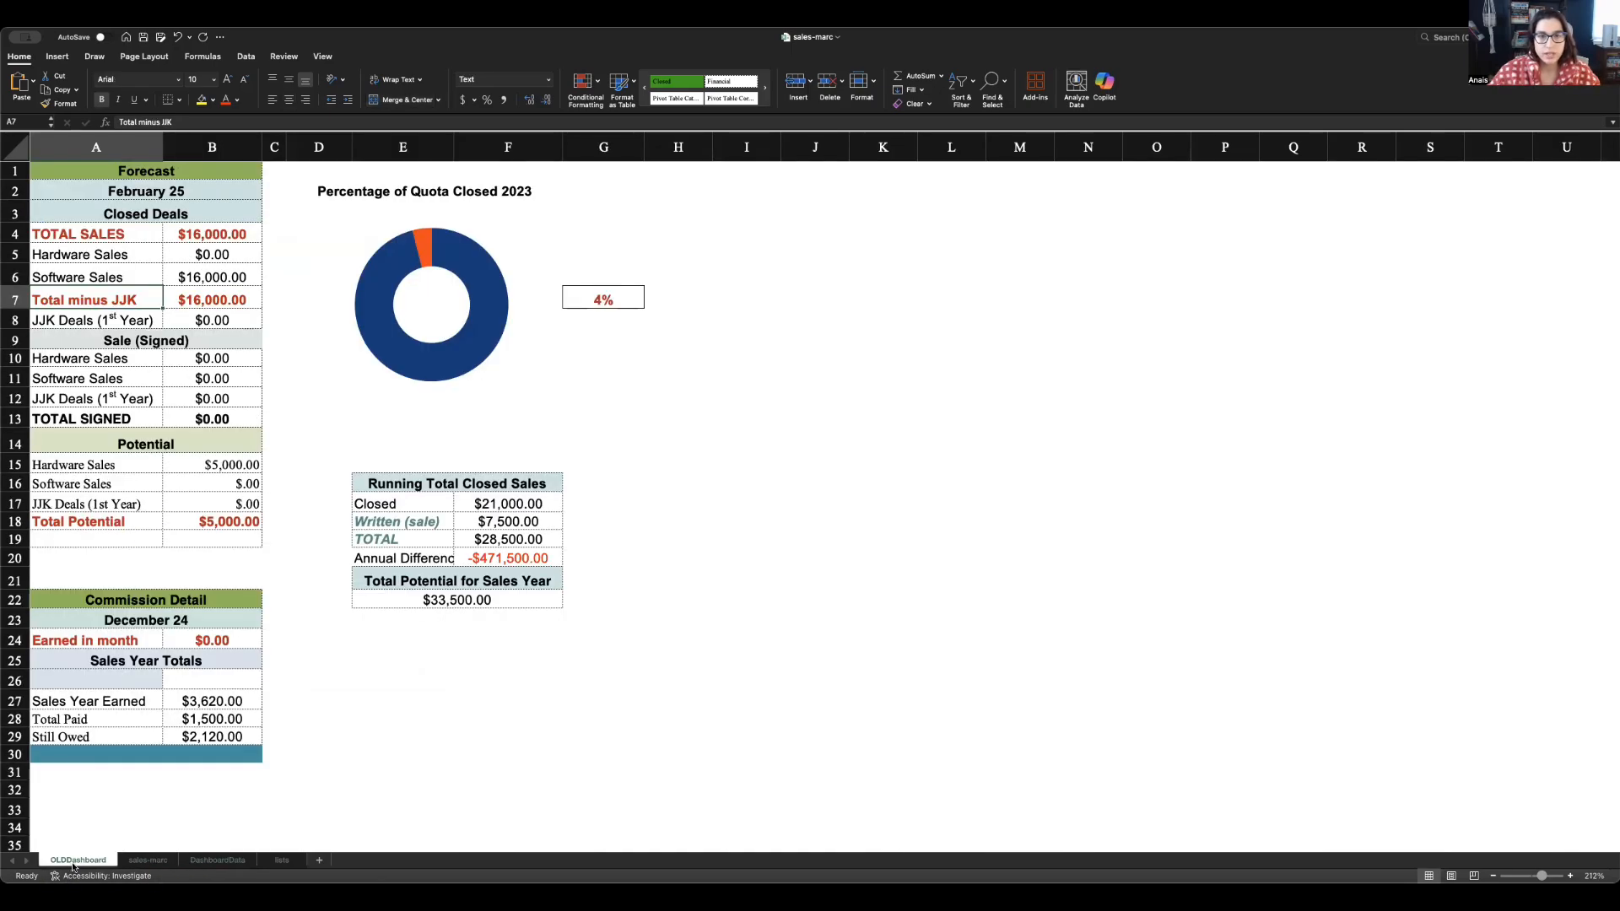
{"action": "left_click", "coordinate": [155, 191]}
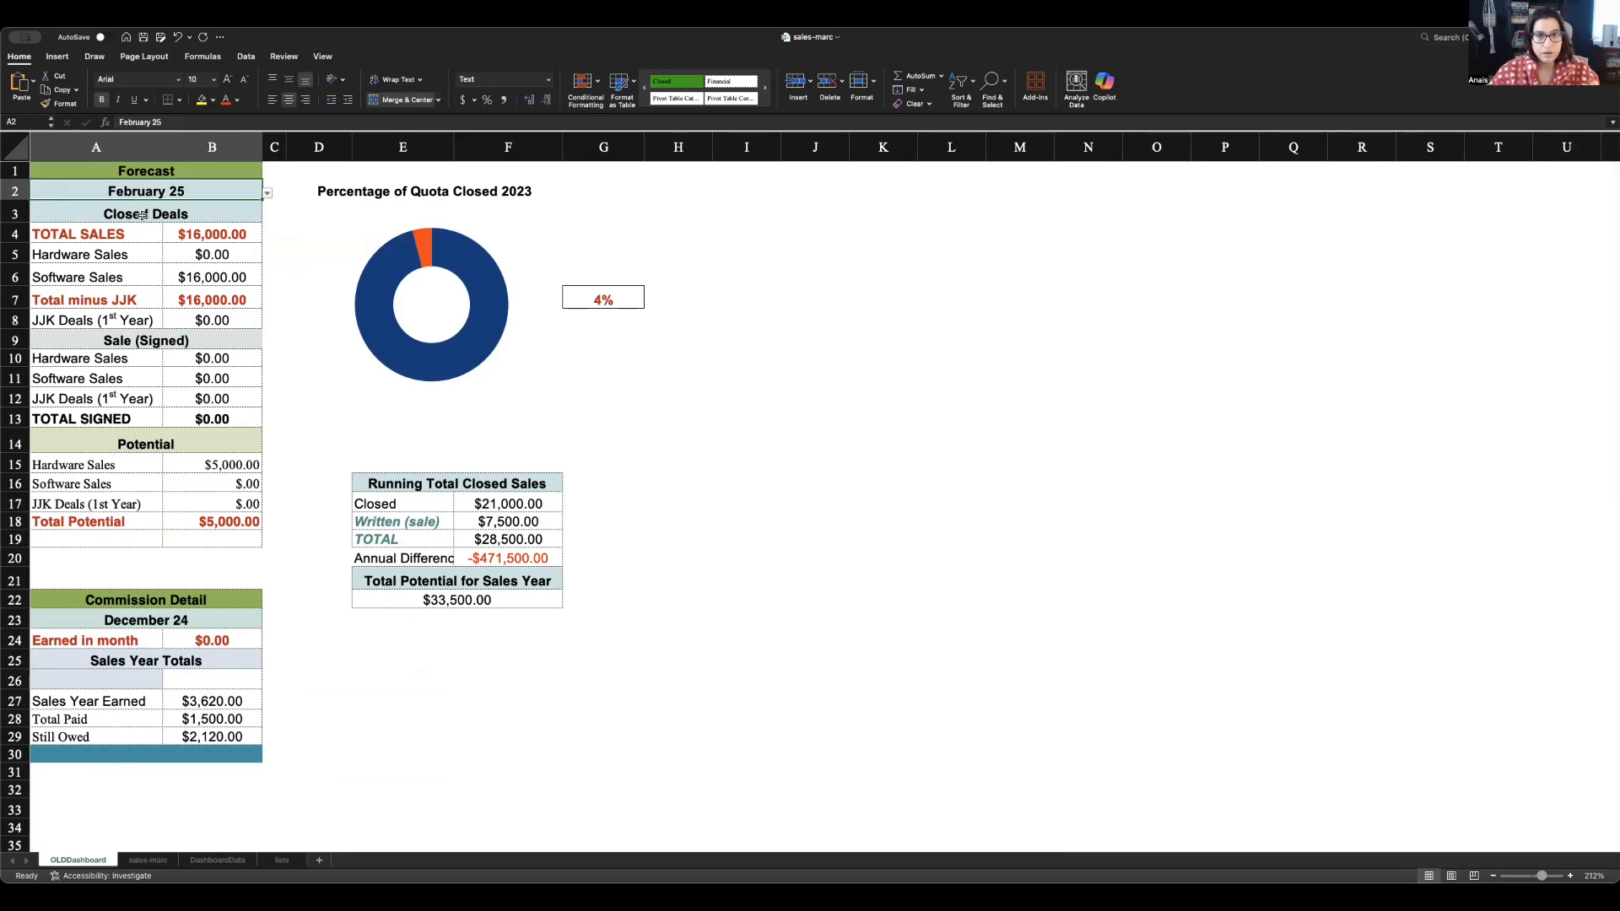
{"action": "left_click", "coordinate": [147, 860]}
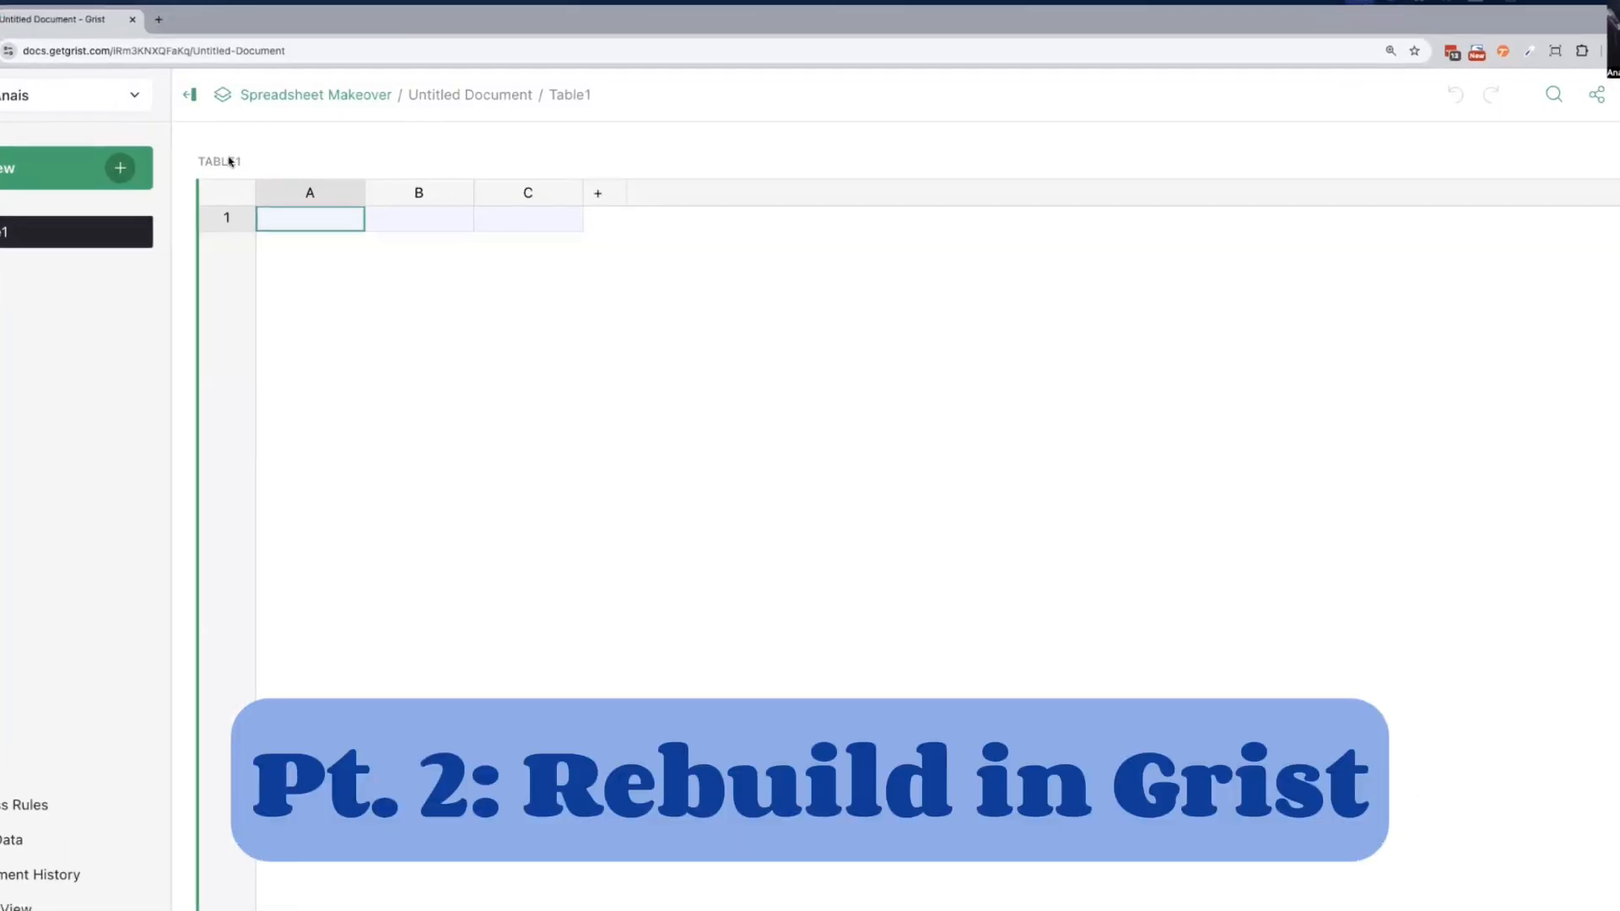
- Switch to the blank Grist document and rename Table1 as "Meta Table"
{"action": "left_click", "coordinate": [281, 156]}
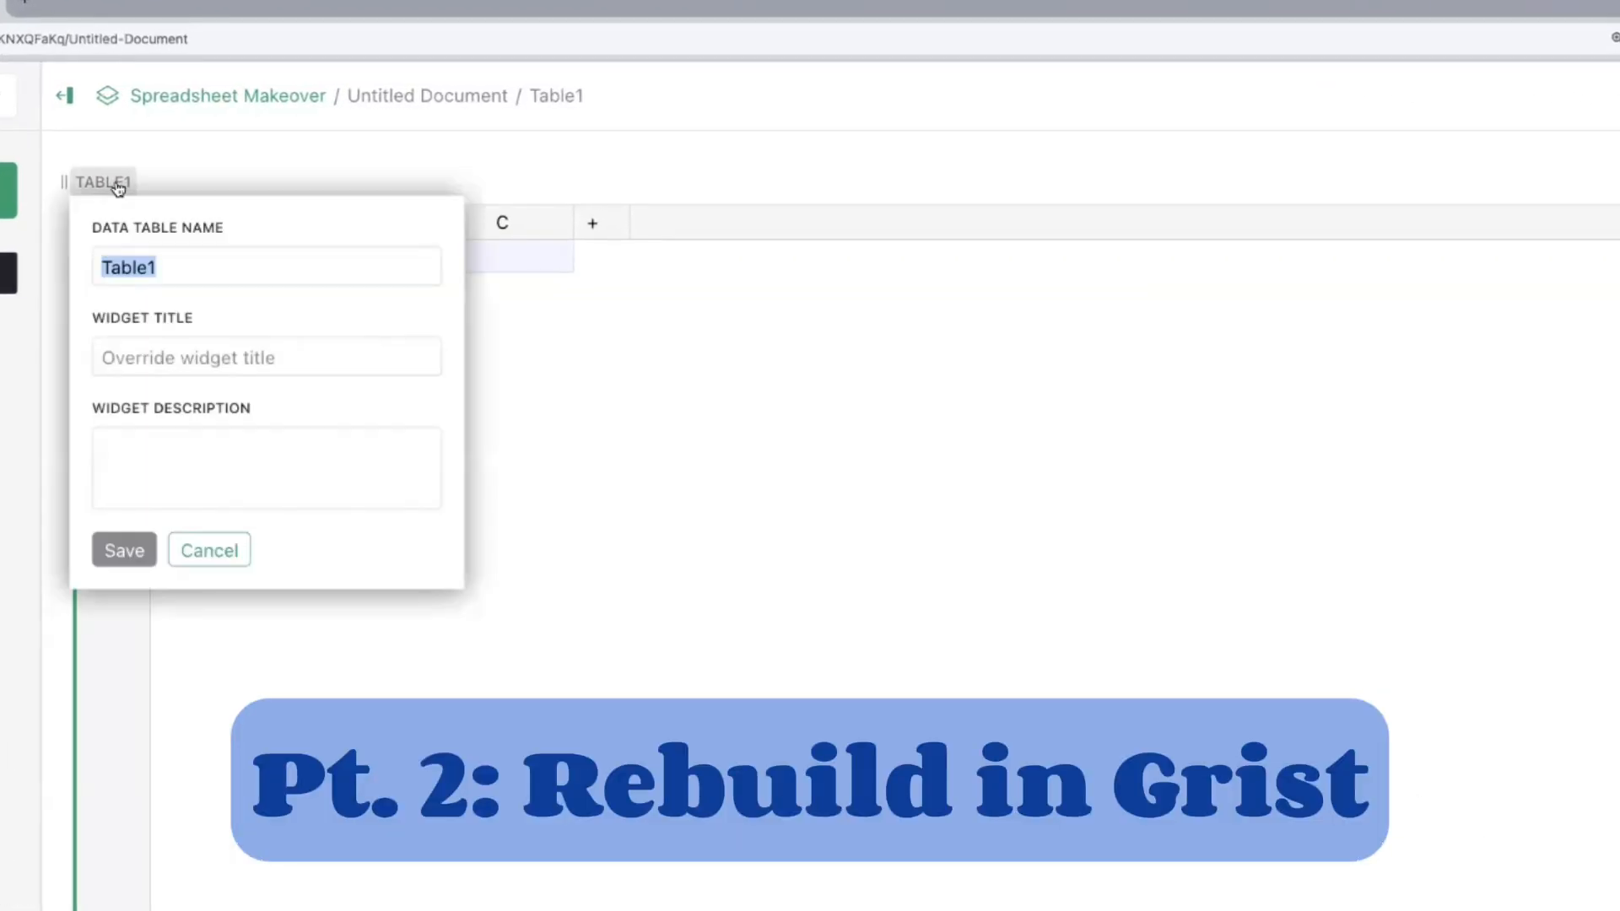
{"action": "type", "text": "Meta Tabl"}
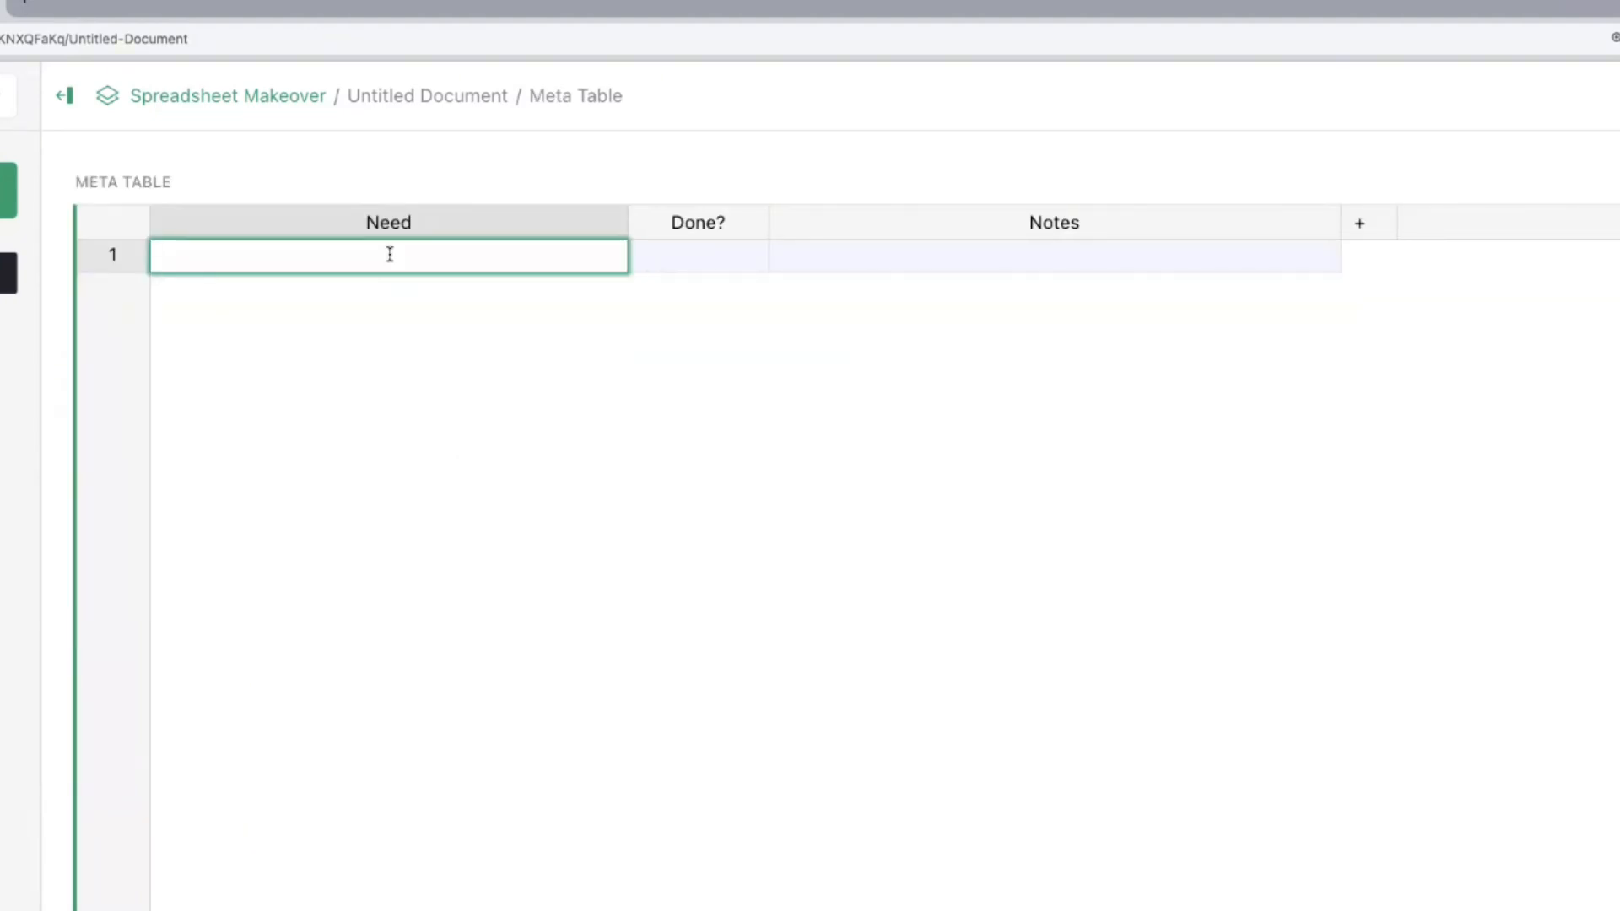
- Fill the Need column with "Table - Sales", "Table - sales people", "Table - products" and "Table - customers" in rows 1 to 4
{"action": "type", "text": "Table -"}
{"action": "type", "text": " -"}
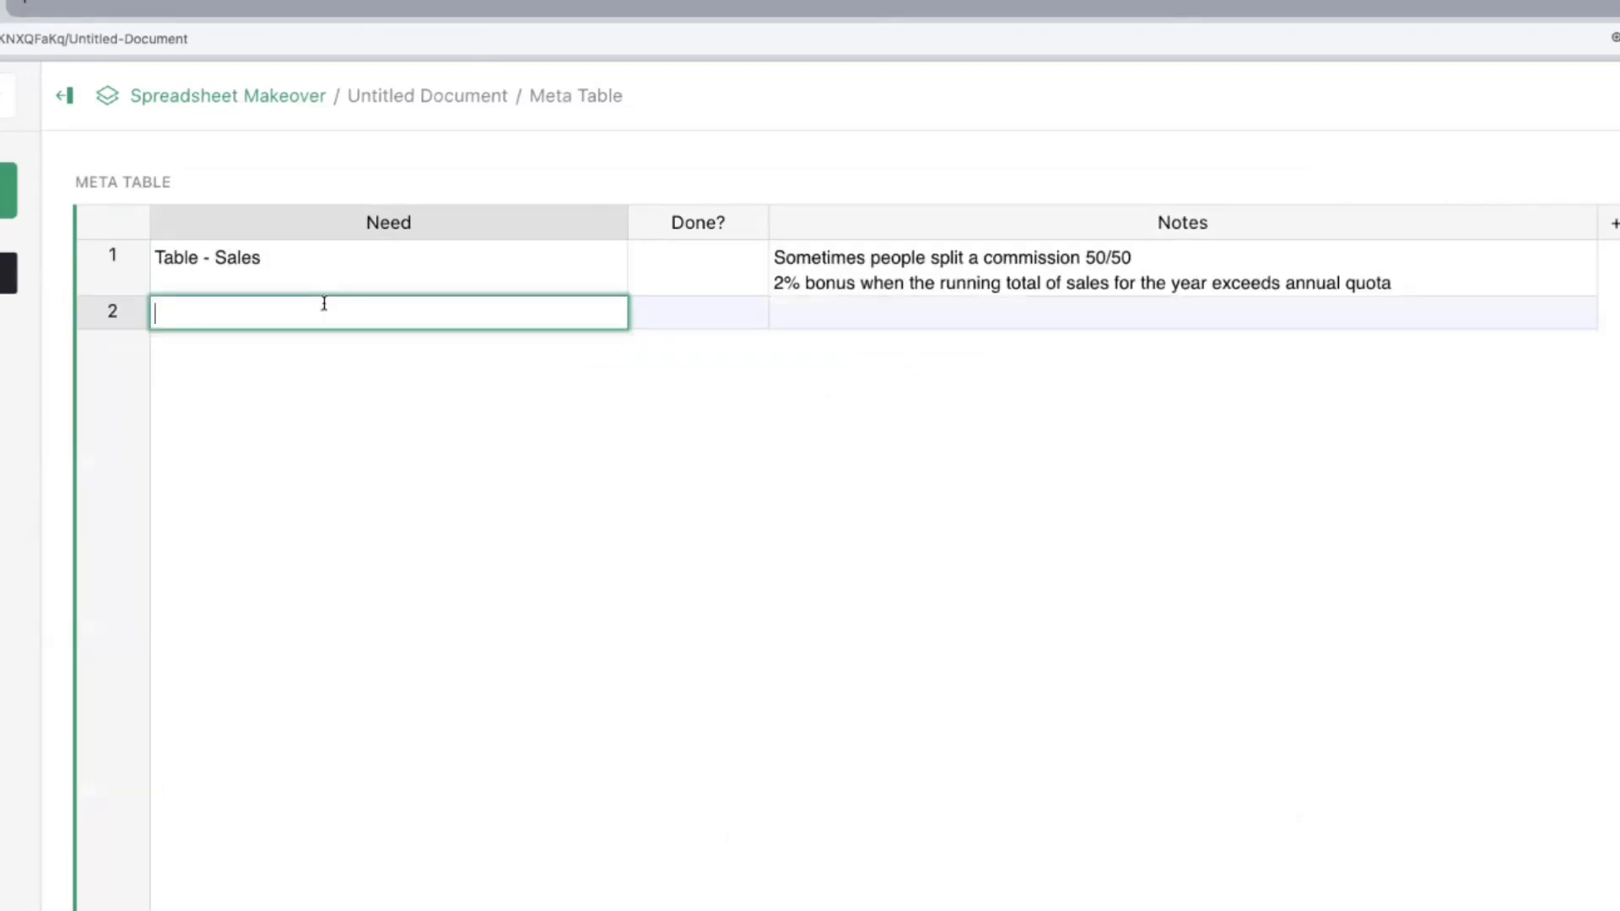
{"action": "type", "text": "Table - sales people"}
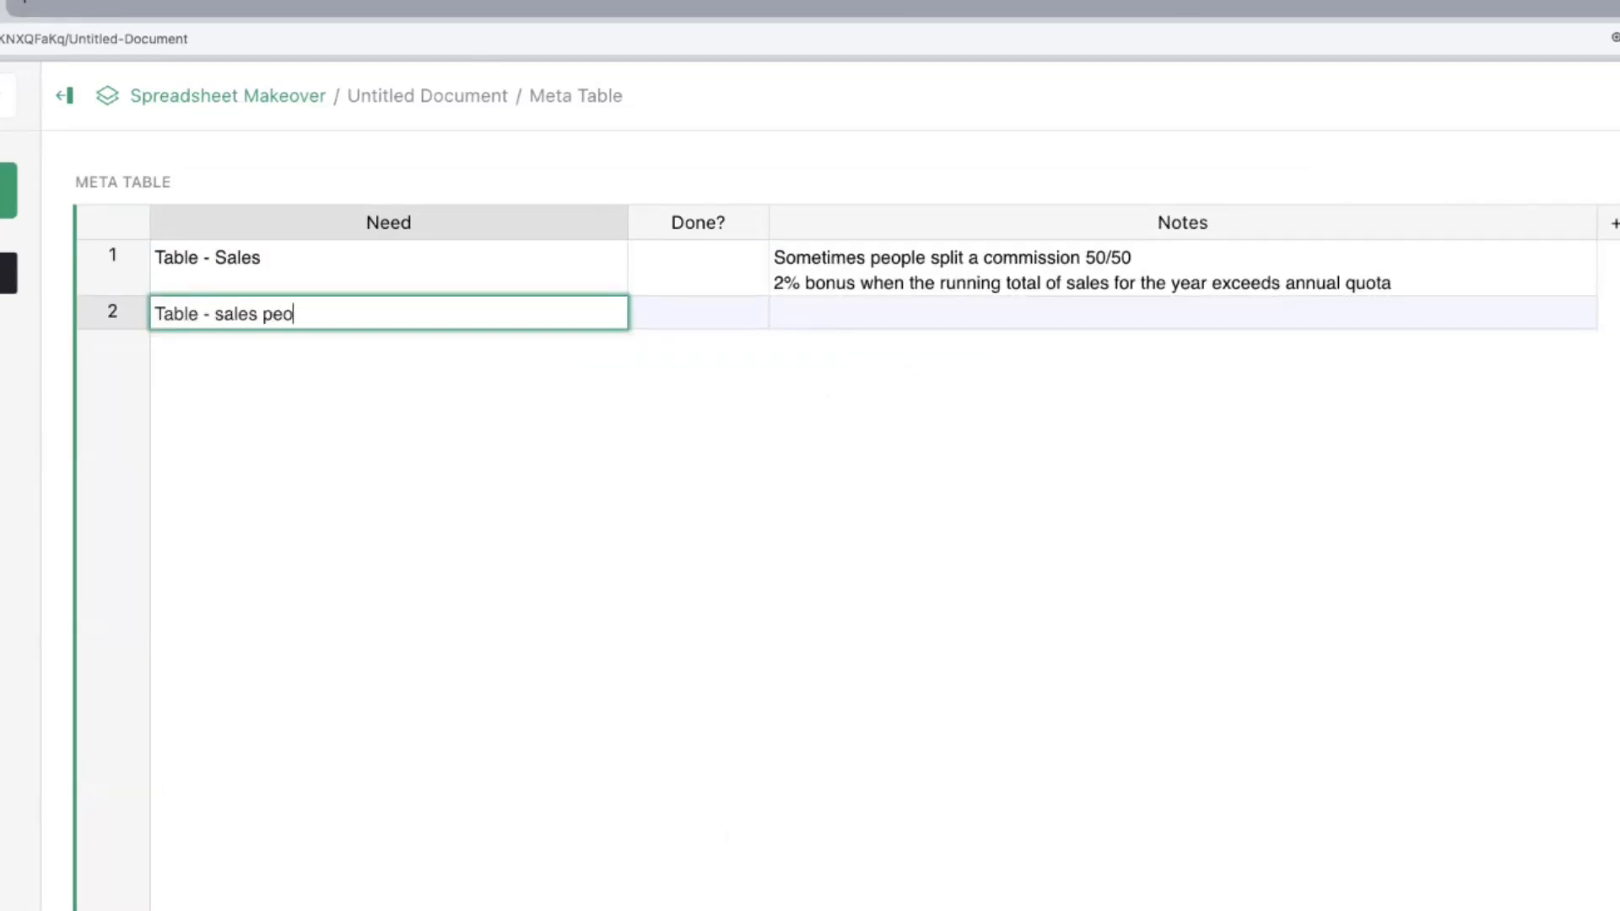
{"action": "key", "text": "Return"}
{"action": "type", "text": "Table - products"}
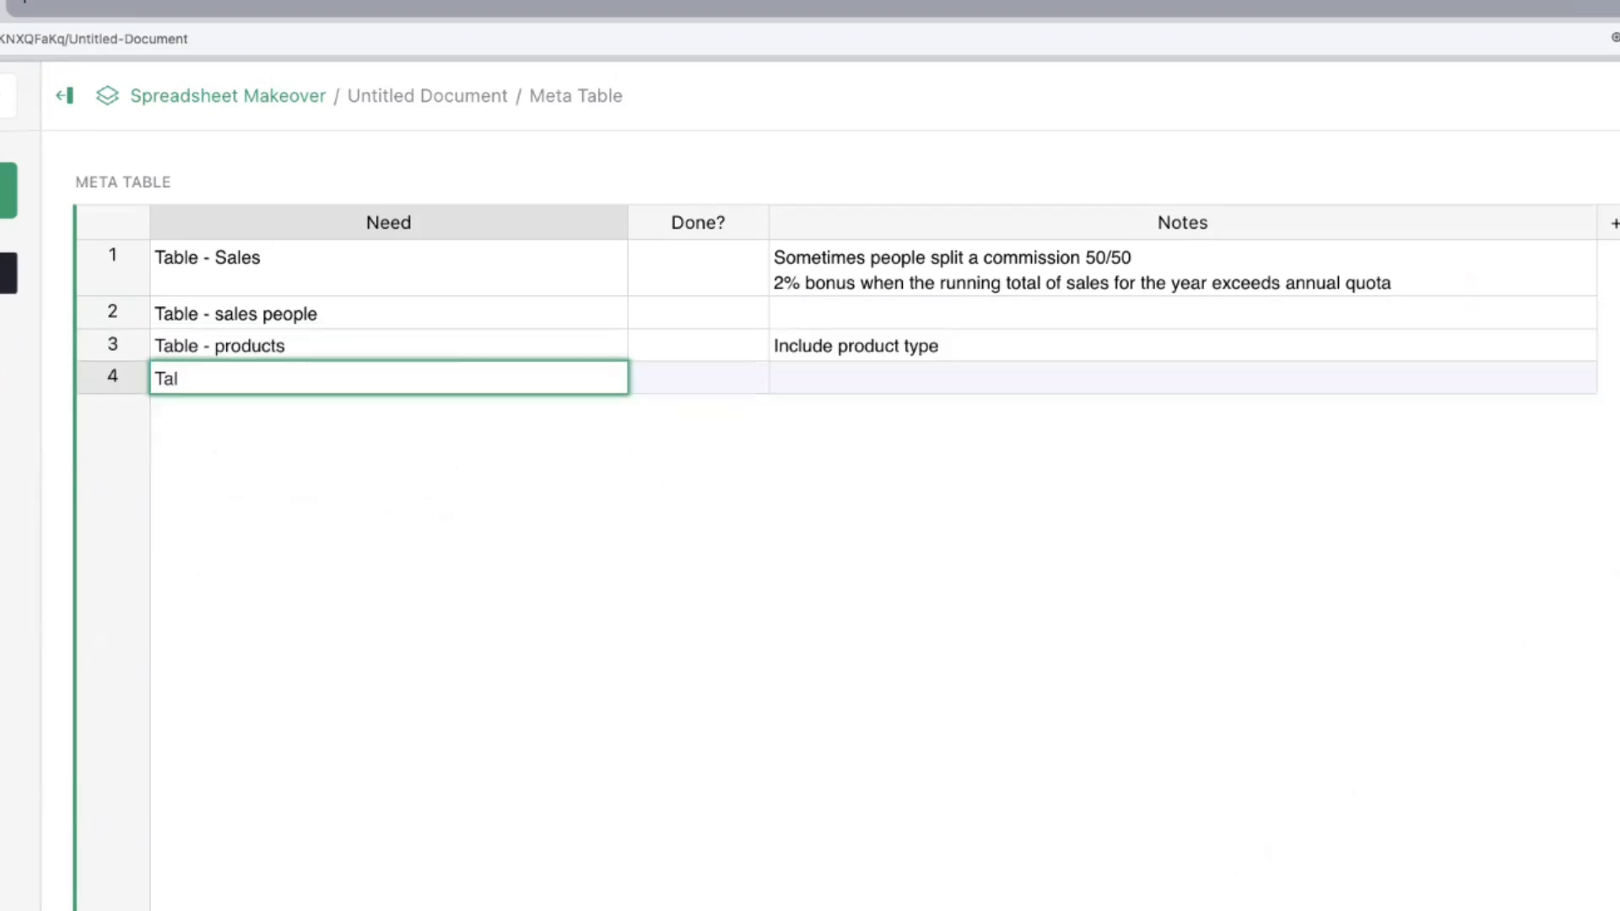
{"action": "key", "text": "BackSpace"}
{"action": "type", "text": "ble -"}
{"action": "type", "text": " customers"}
{"action": "key", "text": "Escape"}
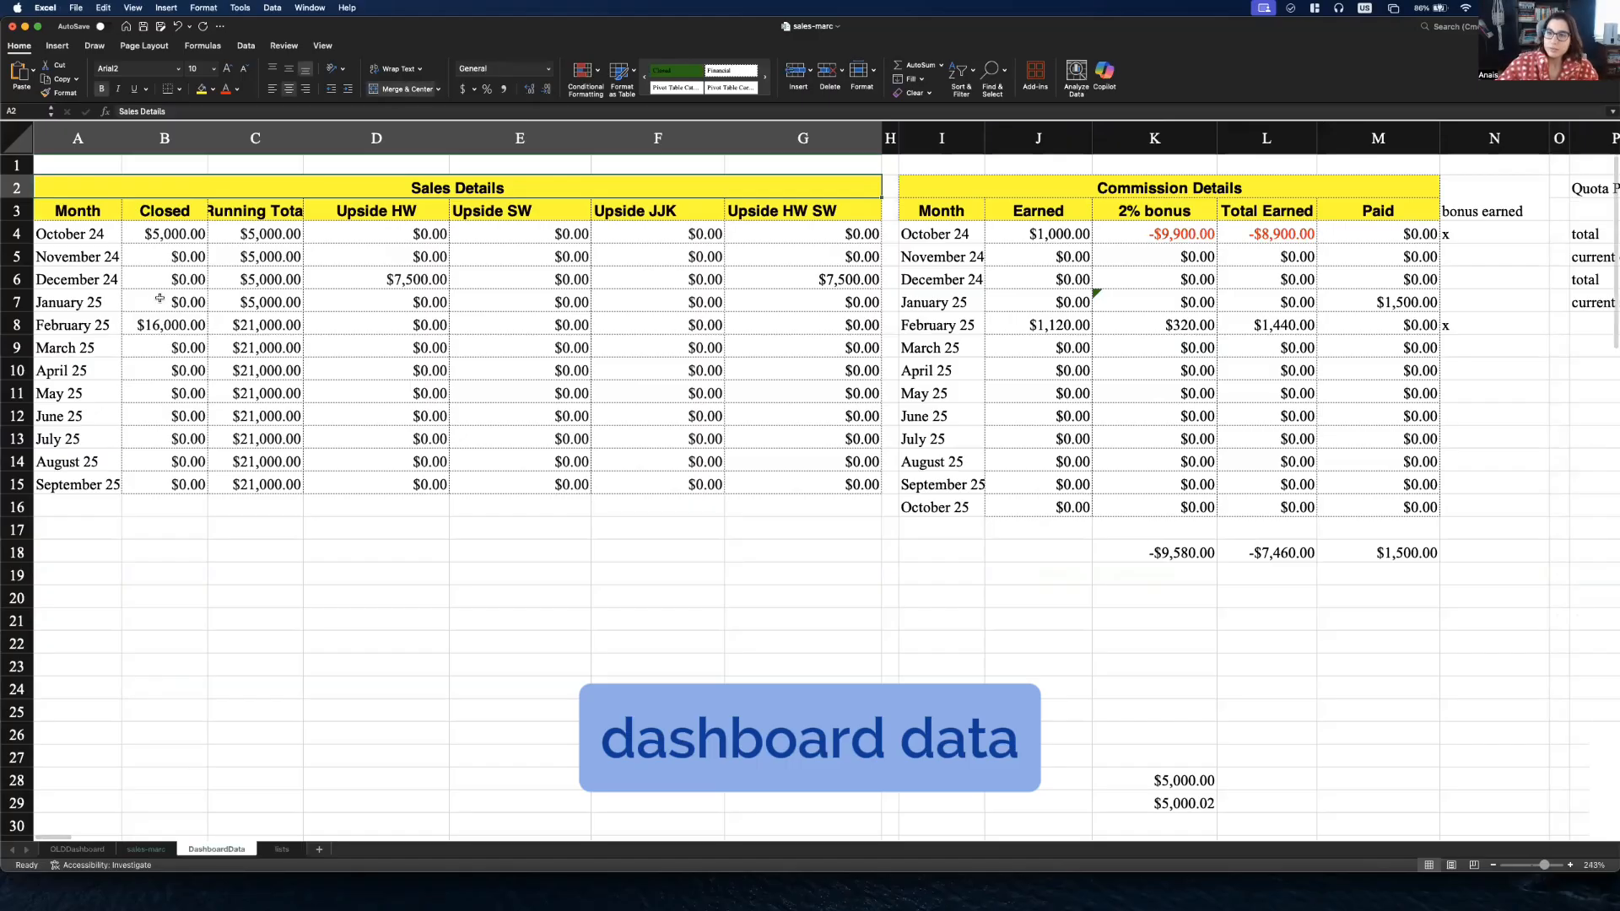
- Check the months on Excel's DashboardData sheet and add "Summary table" as row 5 of the Need column in Grist's Meta Table
{"action": "left_click", "coordinate": [98, 232]}
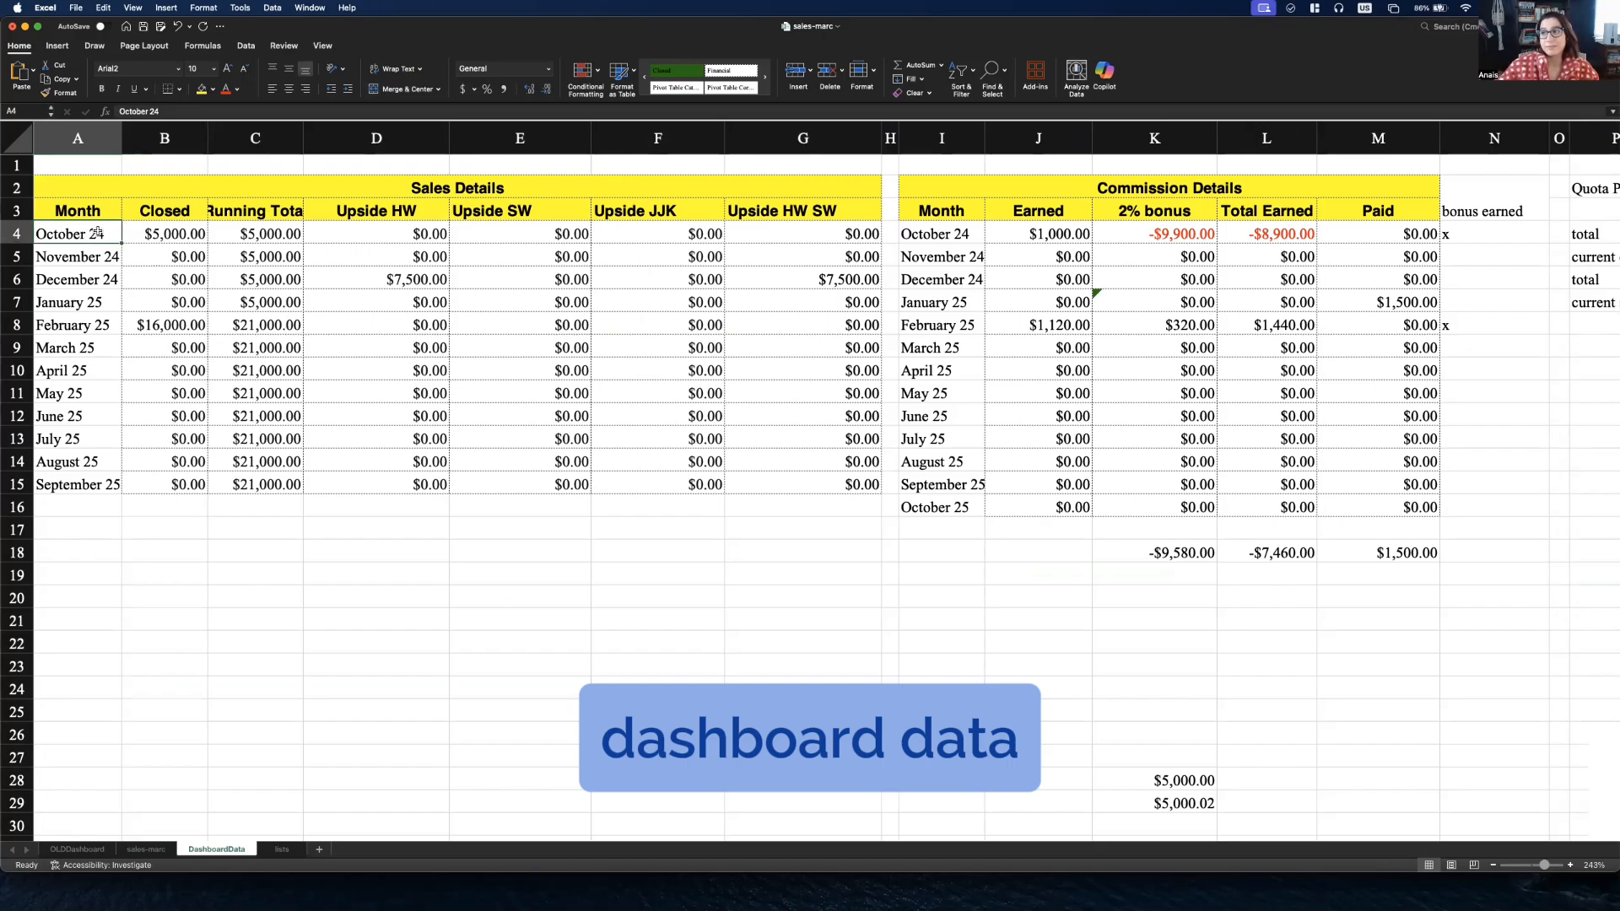
{"action": "type", "text": "mmarytable"}
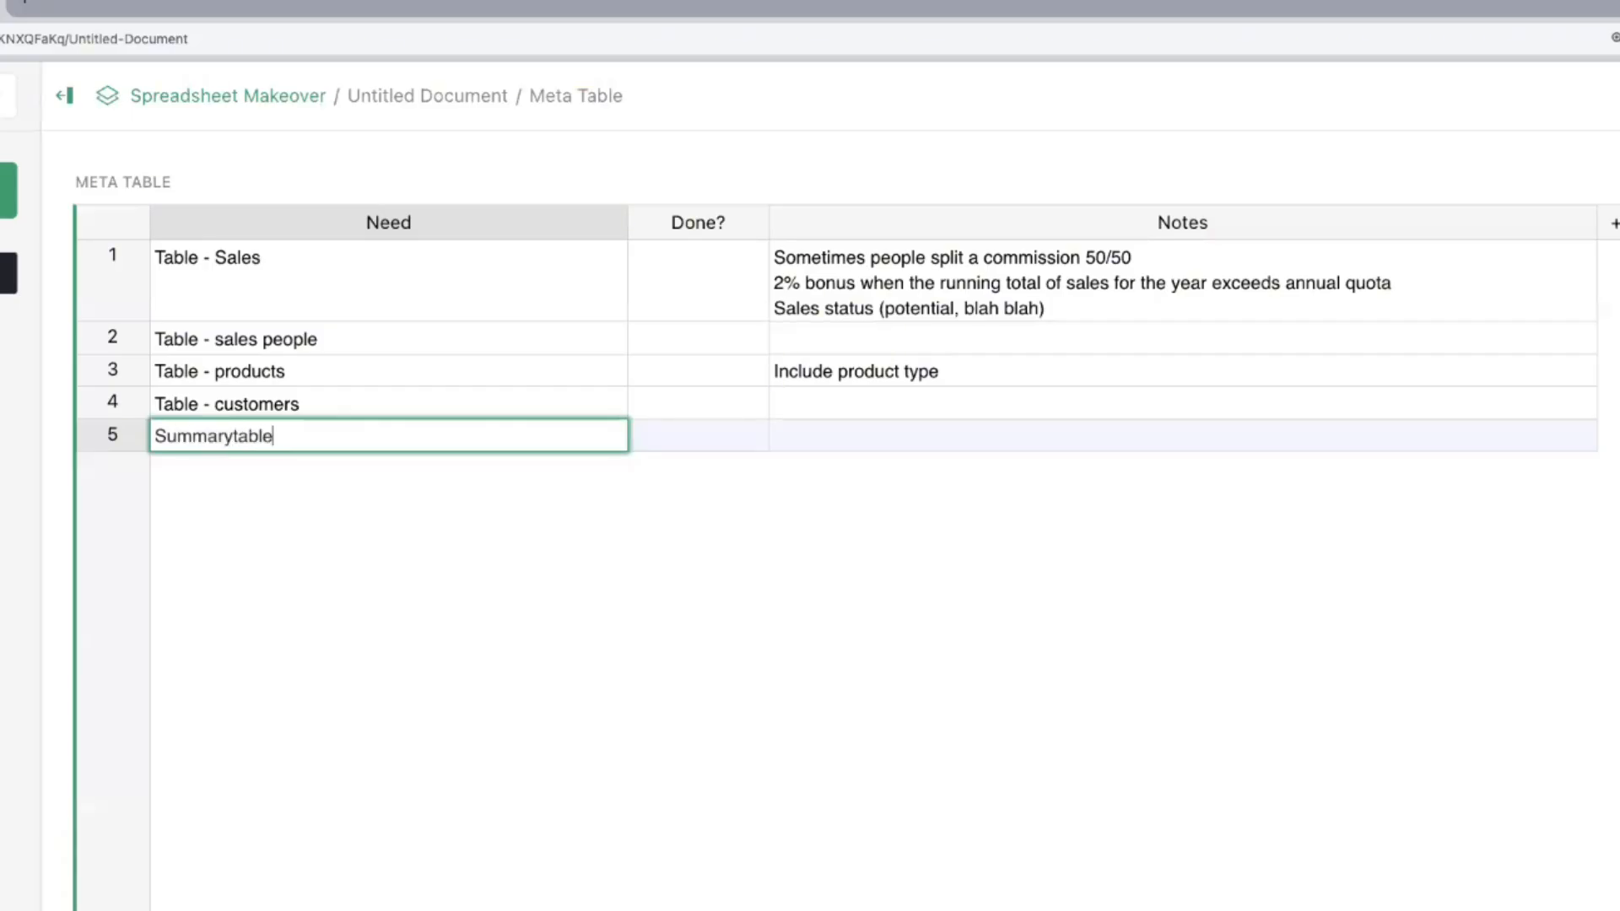
{"action": "key", "text": "BackSpace"}
{"action": "key", "text": "BackSpace"}
{"action": "key", "text": "BackSpace"}
{"action": "key", "text": "BackSpace"}
{"action": "key", "text": "BackSpace"}
{"action": "type", "text": "table"}
{"action": "key", "text": "Escape"}
{"action": "key", "text": "Return"}
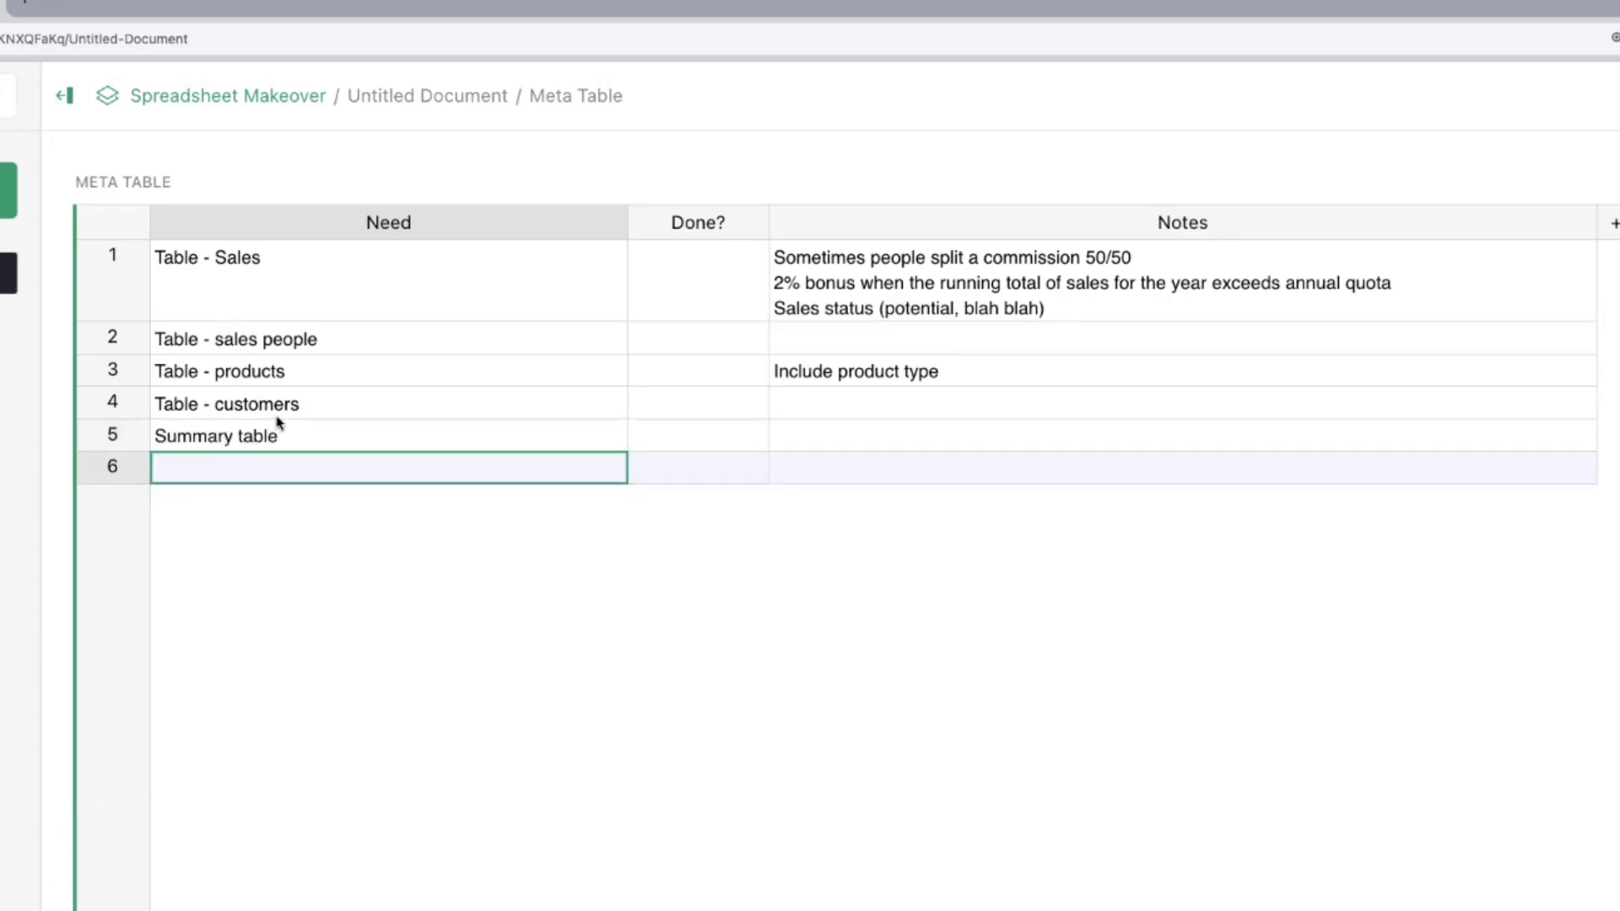
- Add "Table - annual quota" as row 6 of the Need column in the Meta Table
{"action": "left_click", "coordinate": [876, 426]}
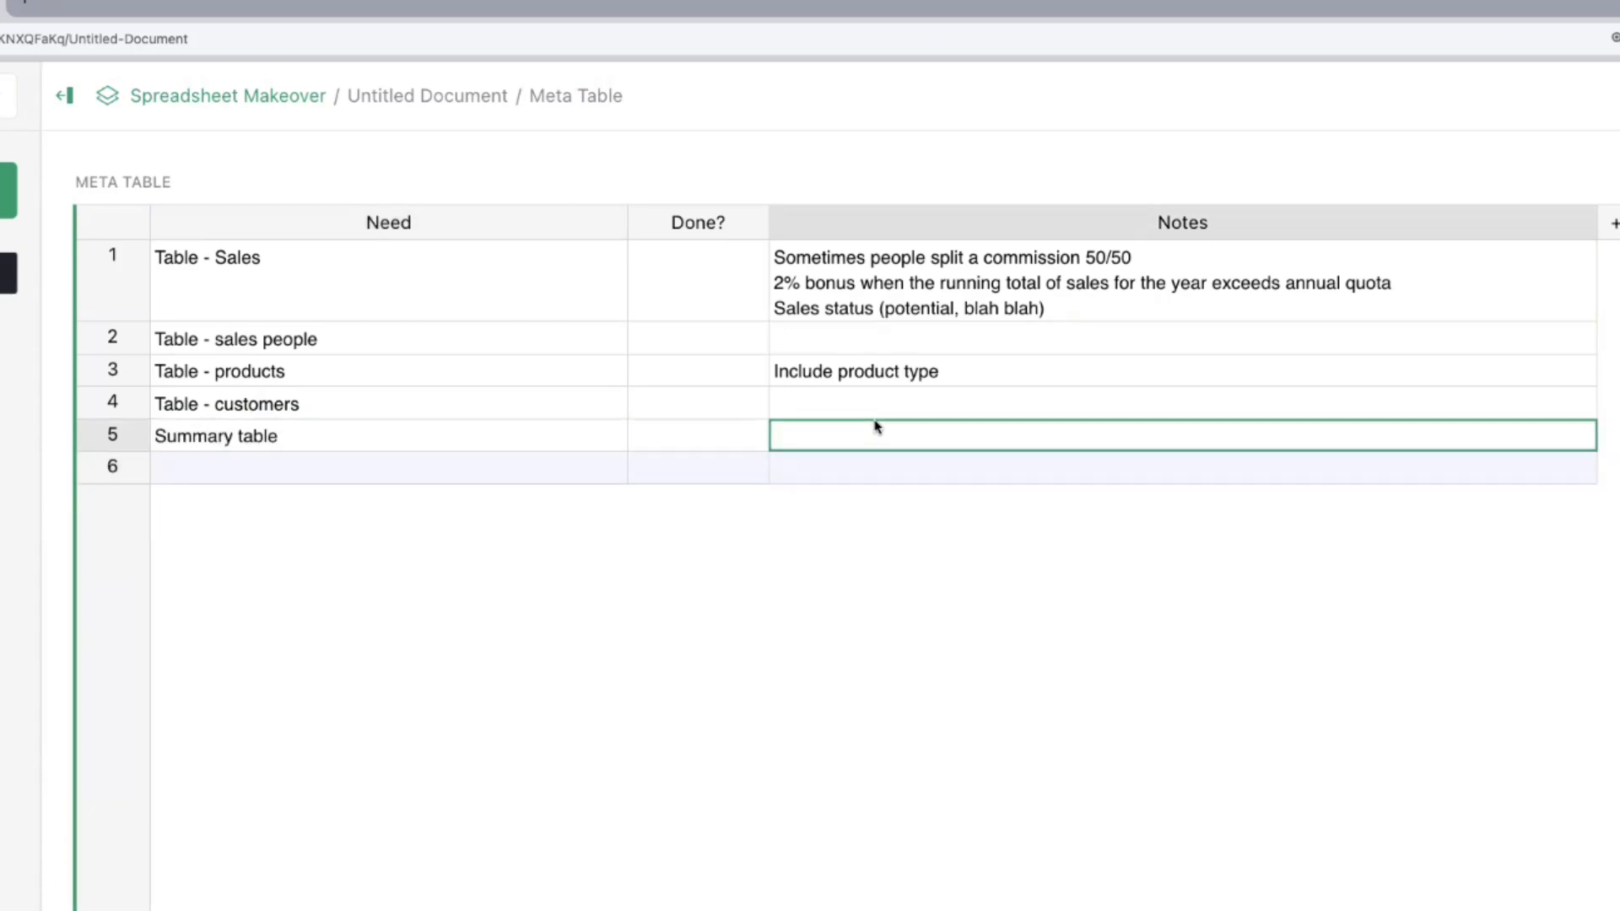
{"action": "double_click", "coordinate": [371, 470]}
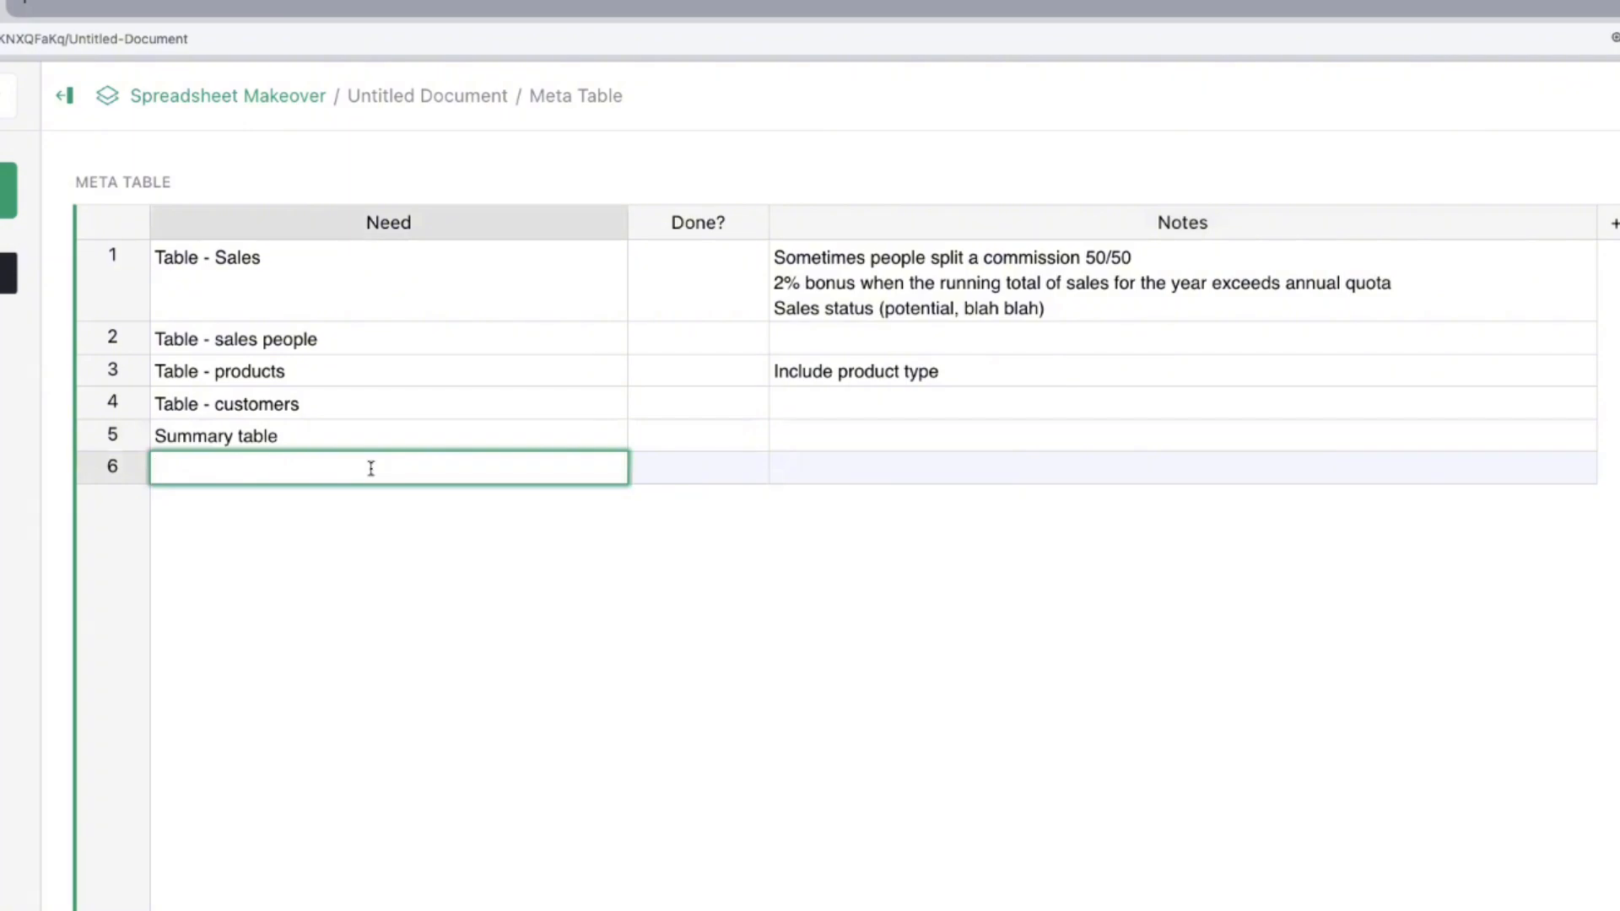
{"action": "type", "text": "Table - annual quota"}
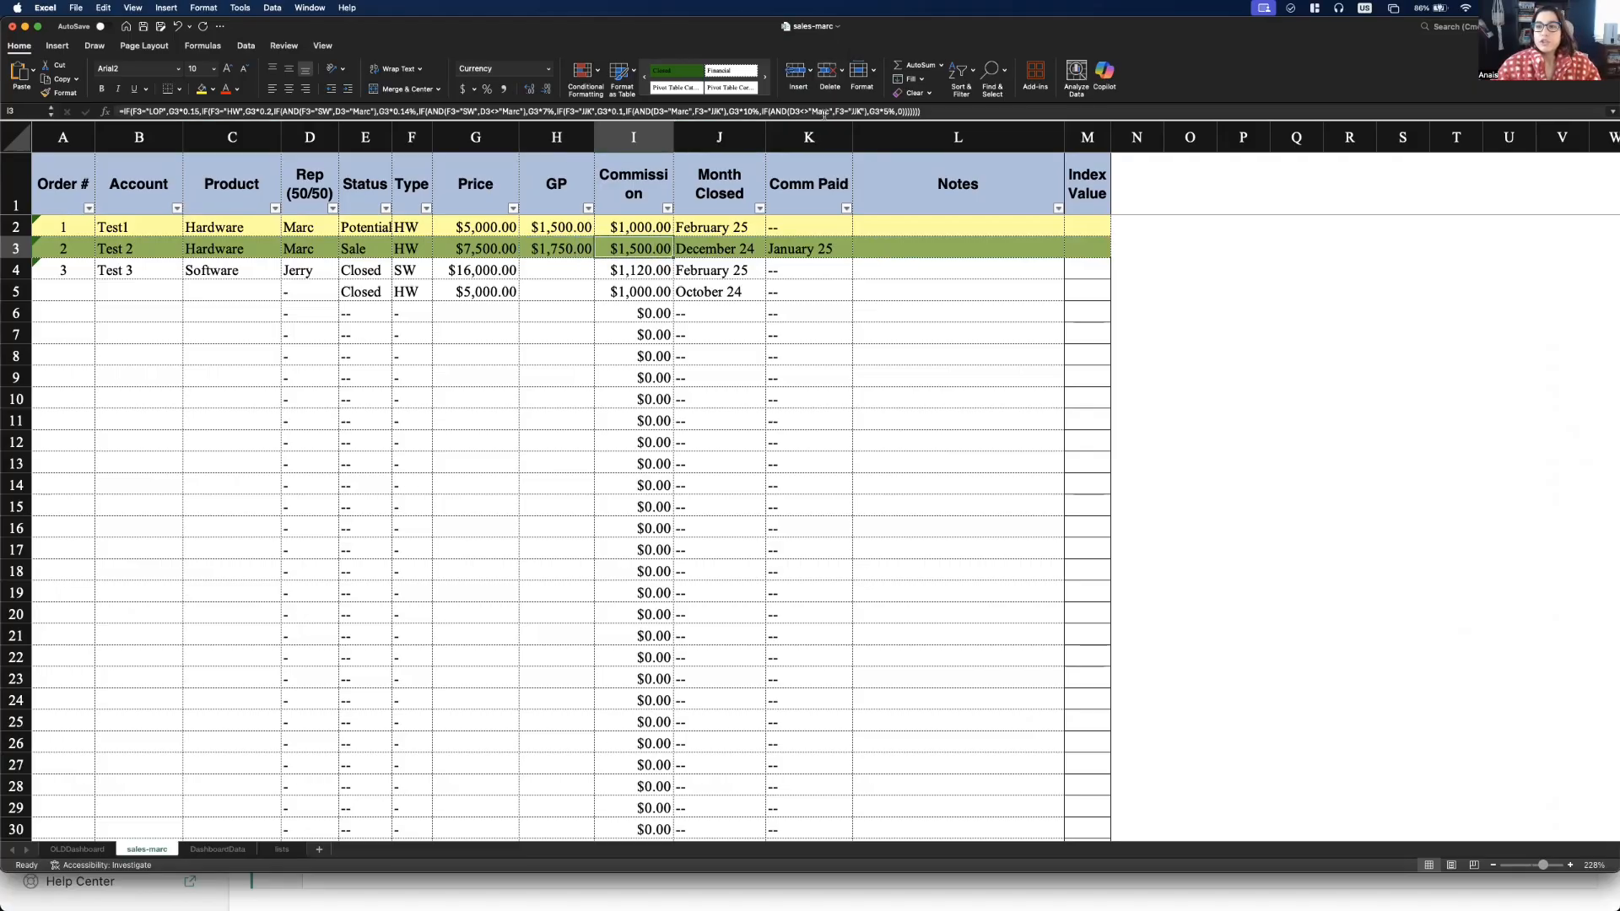
- Switch to Excel's sales sheet and open order 2's Commission formula in its cell to examine the nested IF conditions
{"action": "left_click", "coordinate": [935, 110]}
{"action": "left_click", "coordinate": [953, 110]}
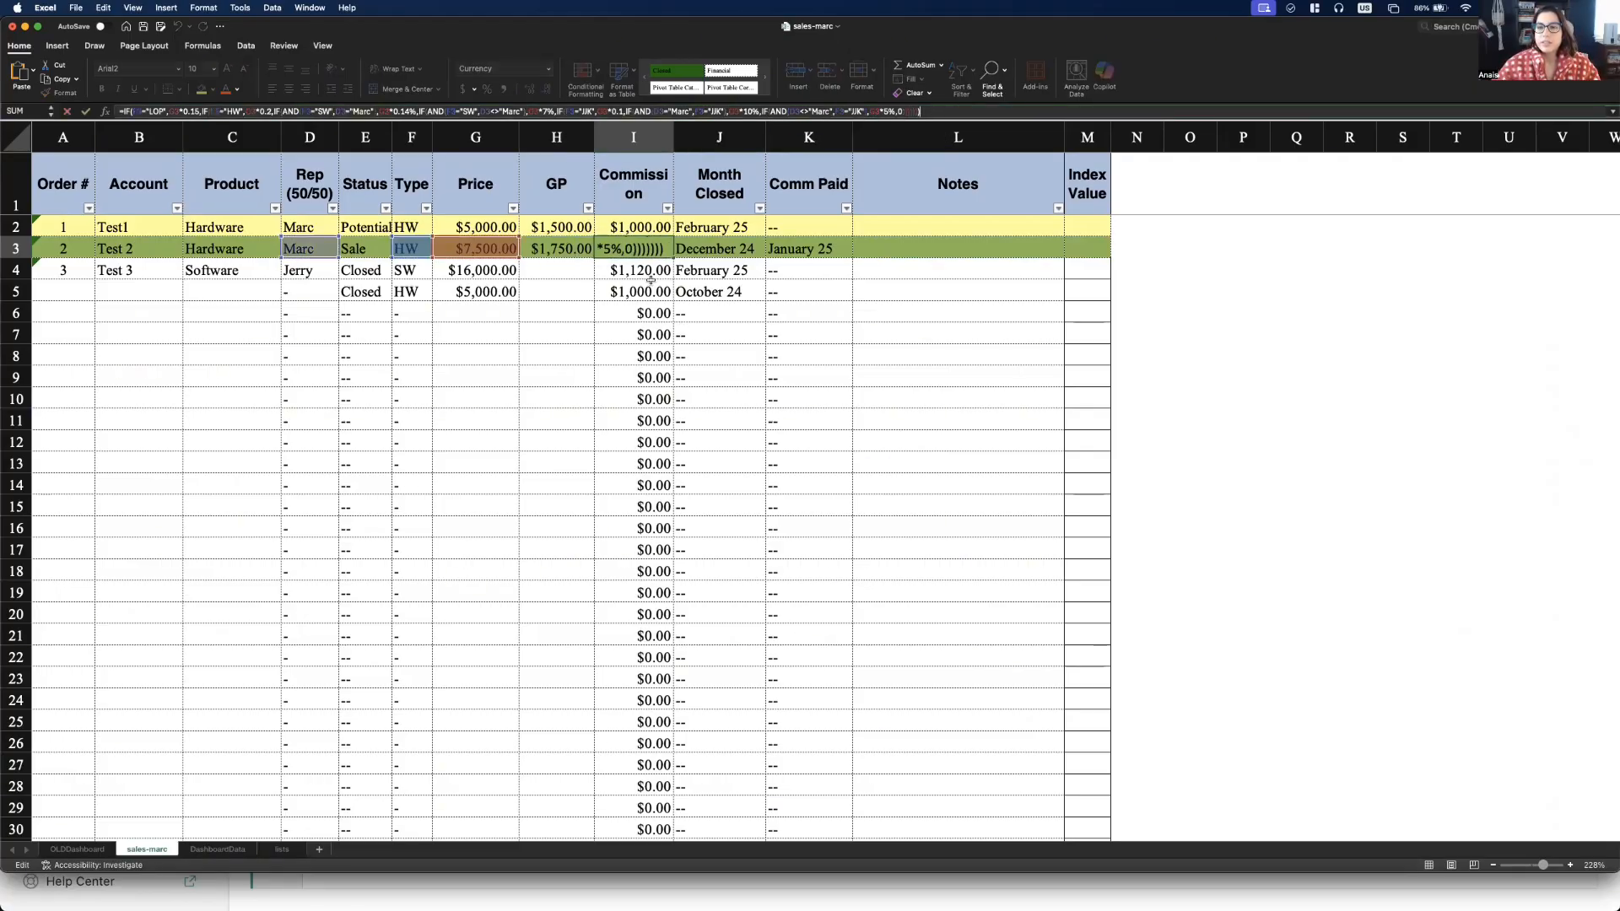
{"action": "key", "text": "Escape"}
{"action": "key", "text": "F2"}
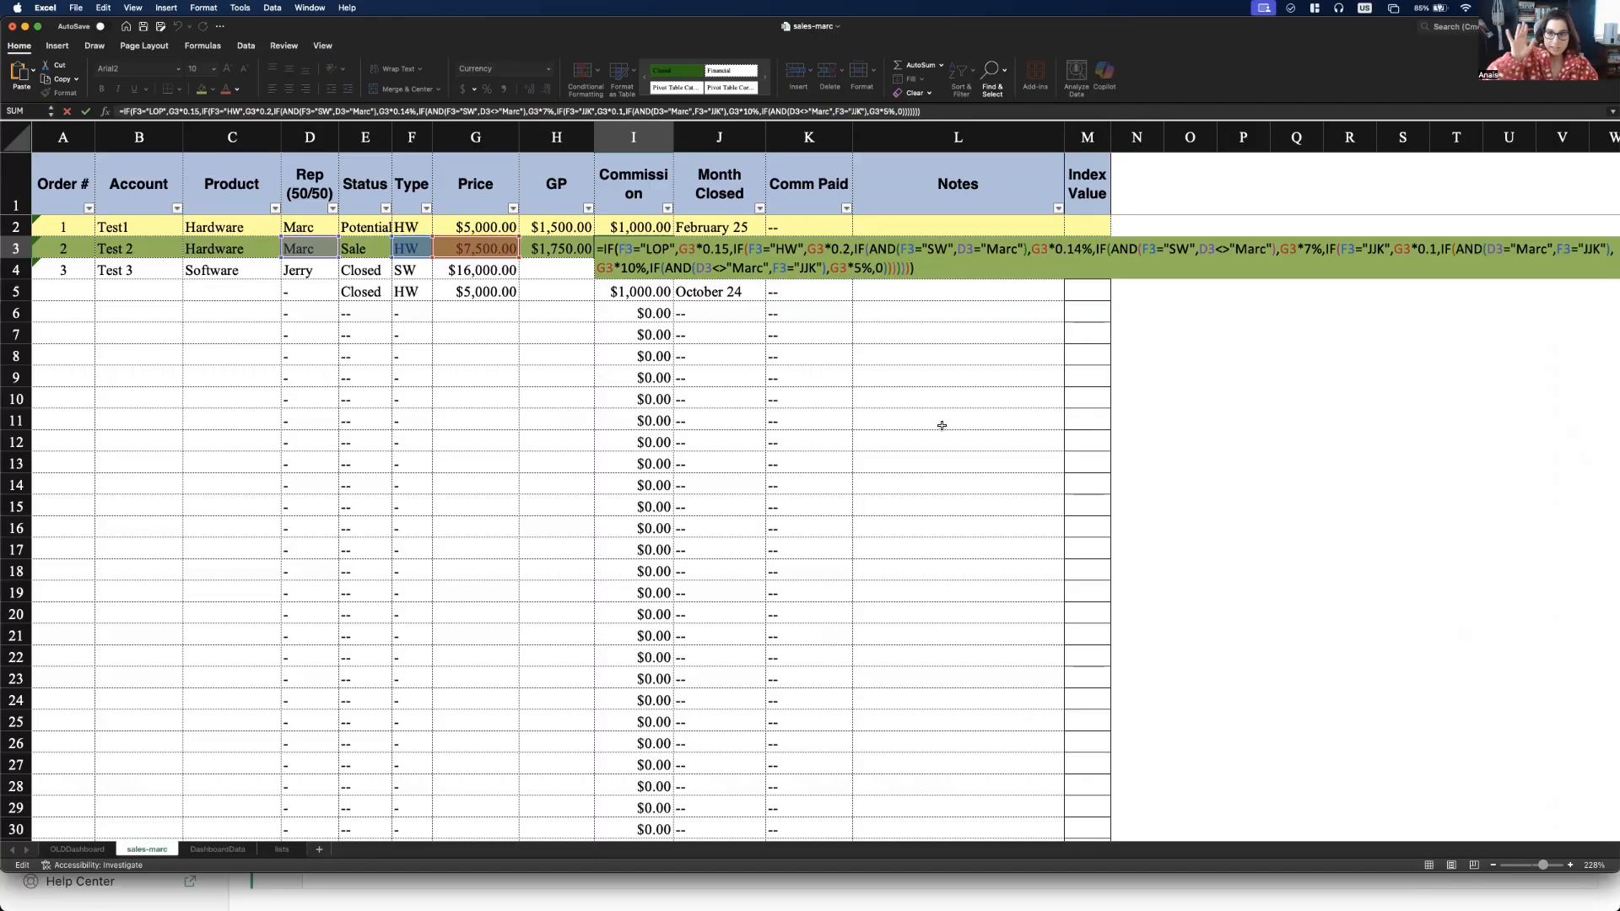
- Leave the Excel formula, switch to Grist and choose sales-marc.xlsx as the file to import
{"action": "key", "text": "ctrl+Return"}
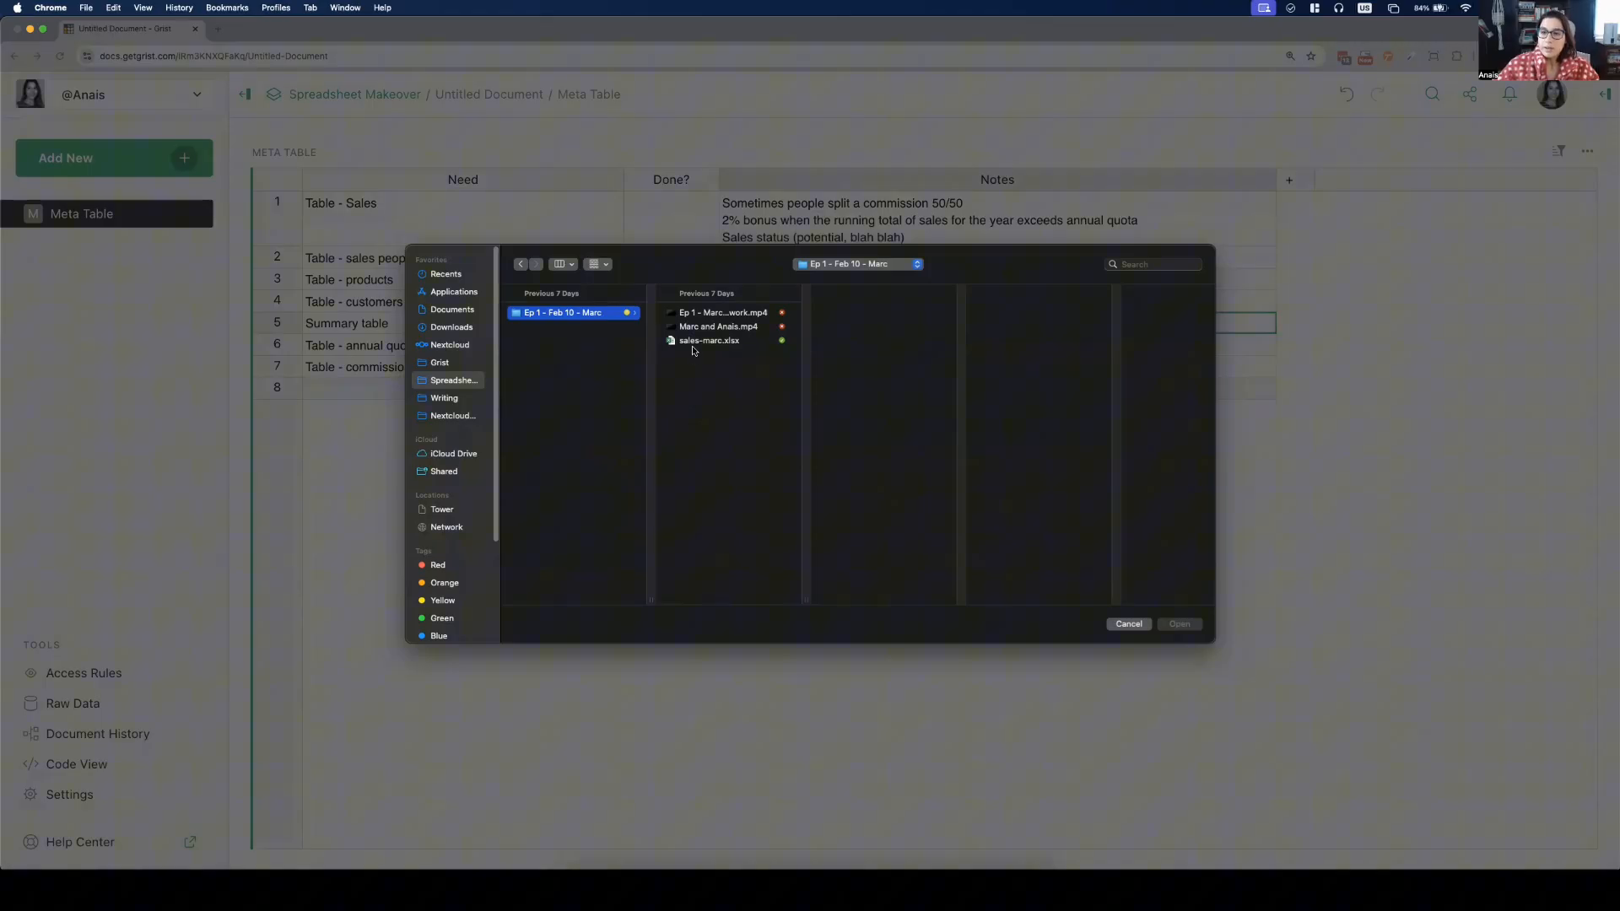
{"action": "left_click", "coordinate": [695, 341]}
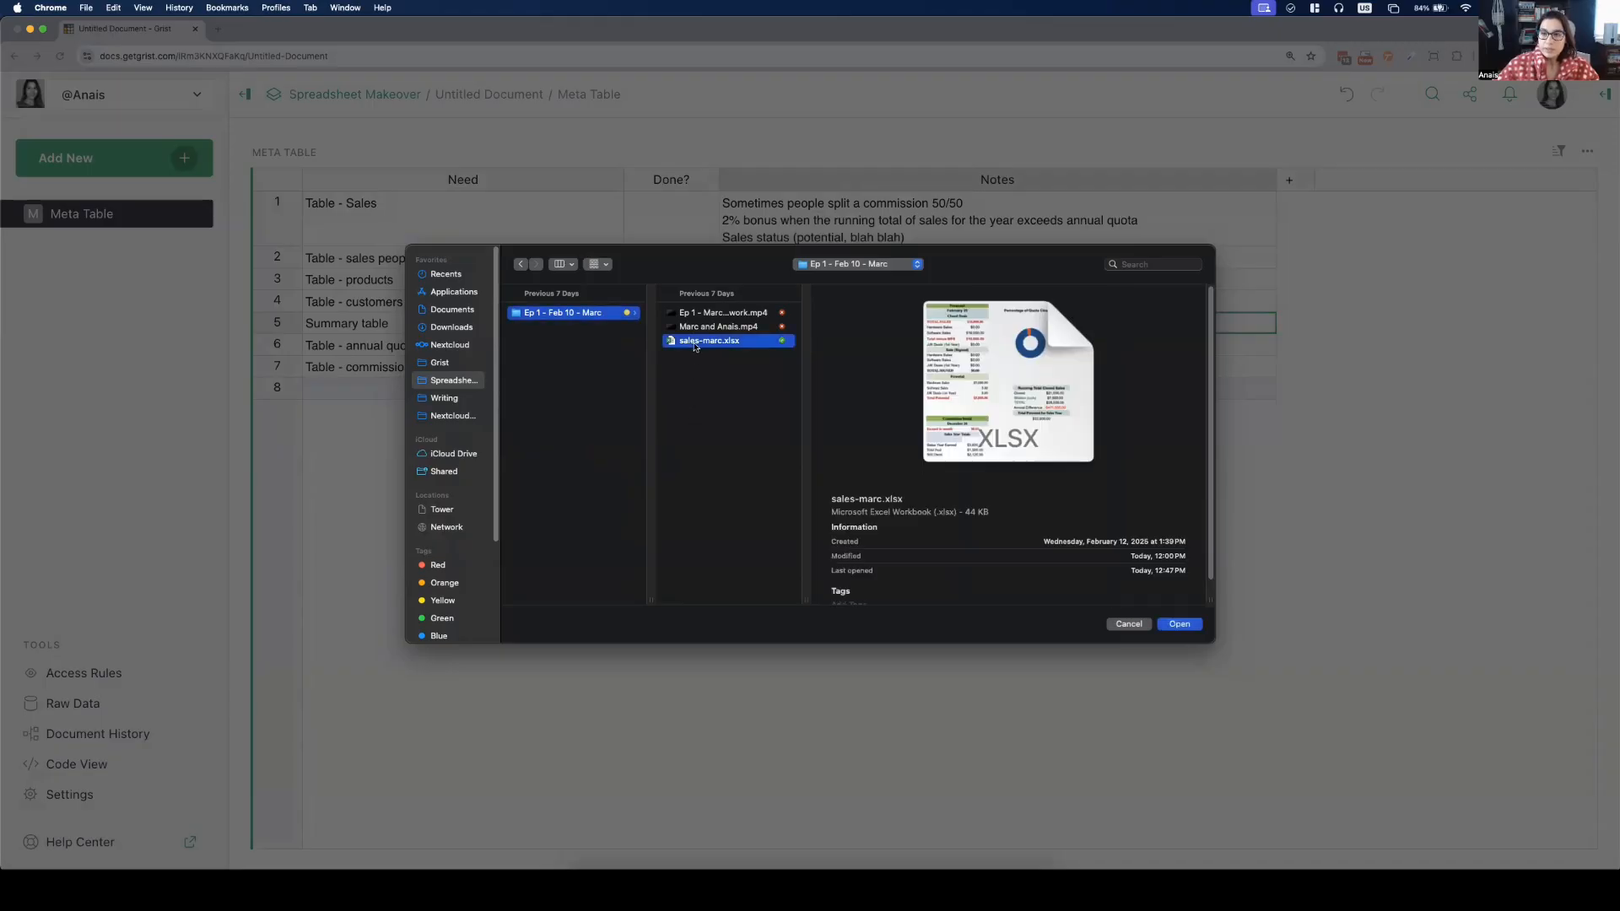
{"action": "left_click", "coordinate": [1179, 624]}
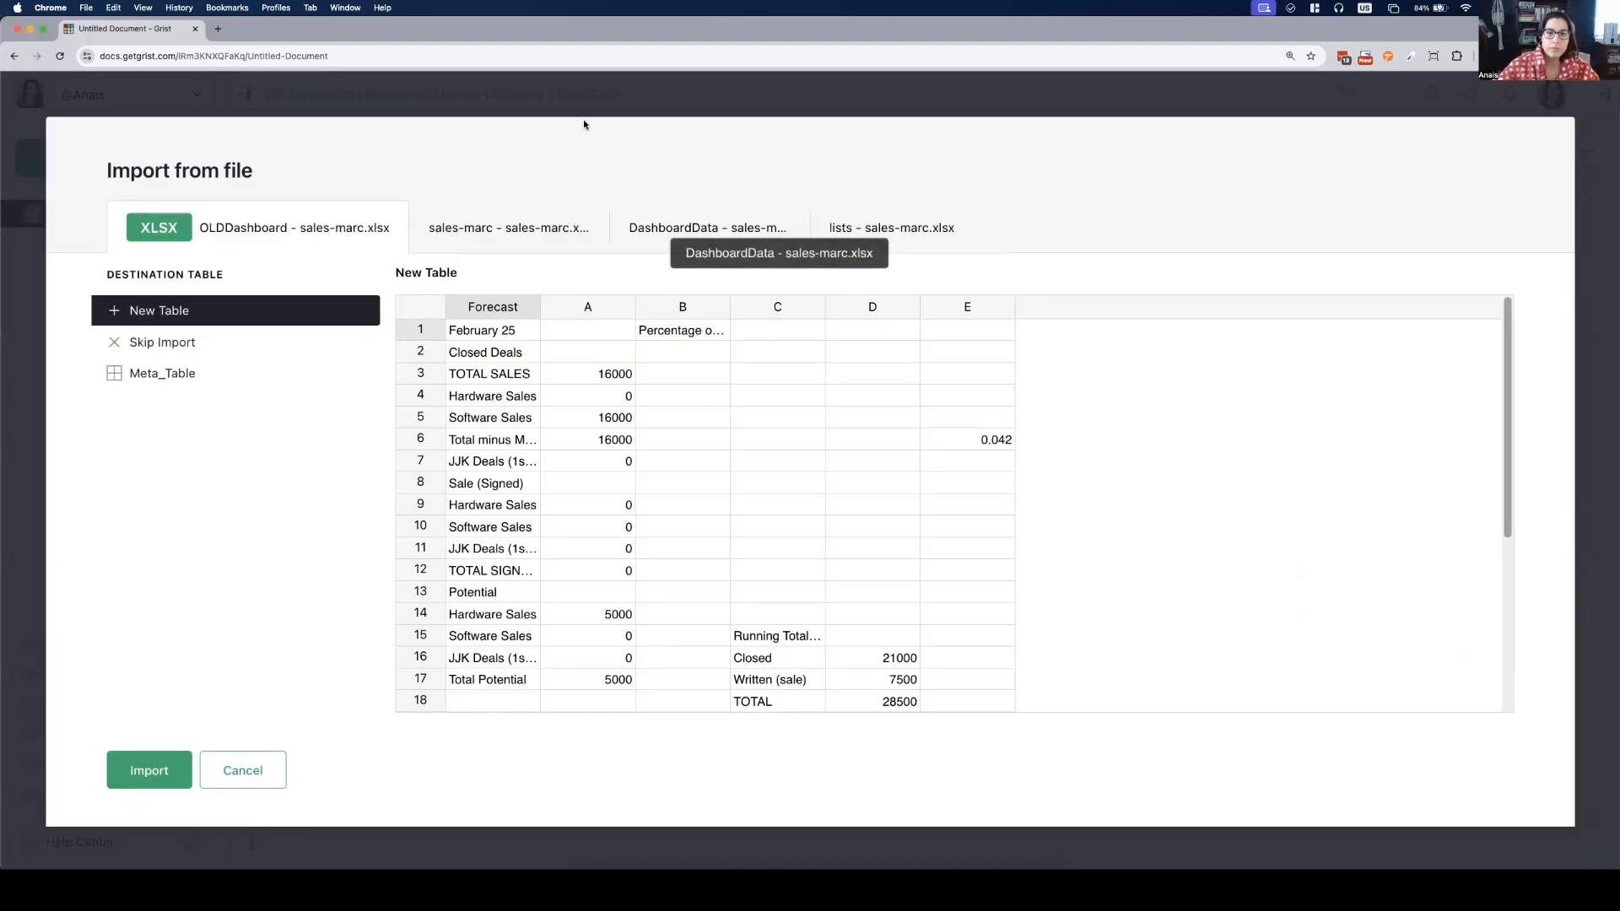
- Import only the sales-marc sheet as a new table, skipping the OLDDashboard, DashboardData and lists sheets
{"action": "left_click", "coordinate": [169, 349]}
{"action": "left_click", "coordinate": [504, 243]}
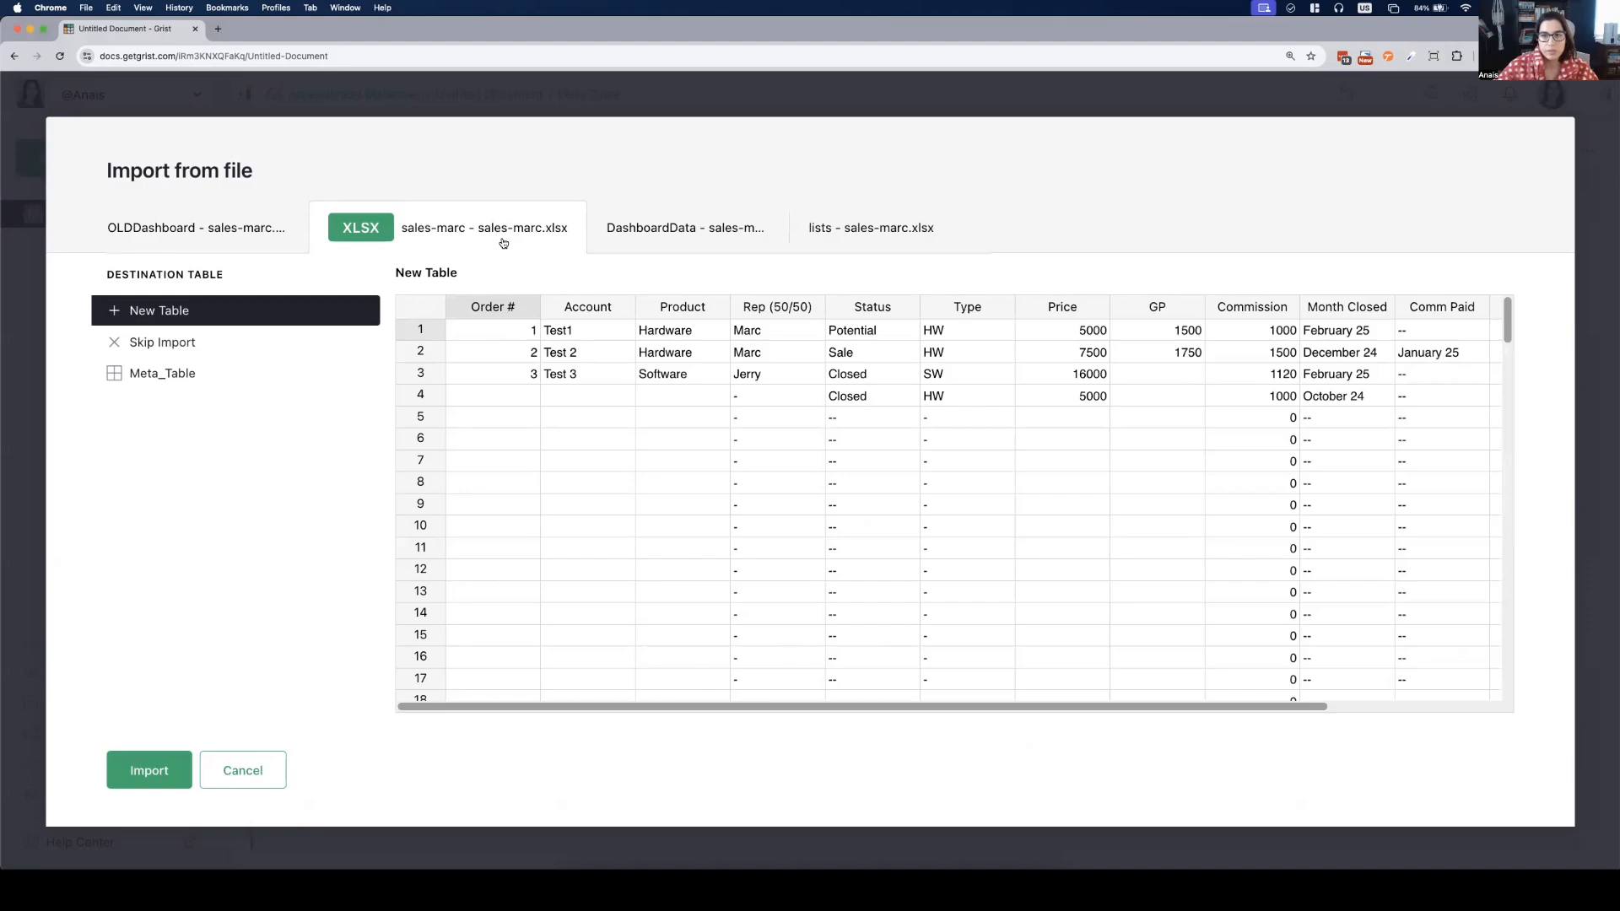
{"action": "left_click", "coordinate": [659, 236]}
{"action": "left_click", "coordinate": [191, 353]}
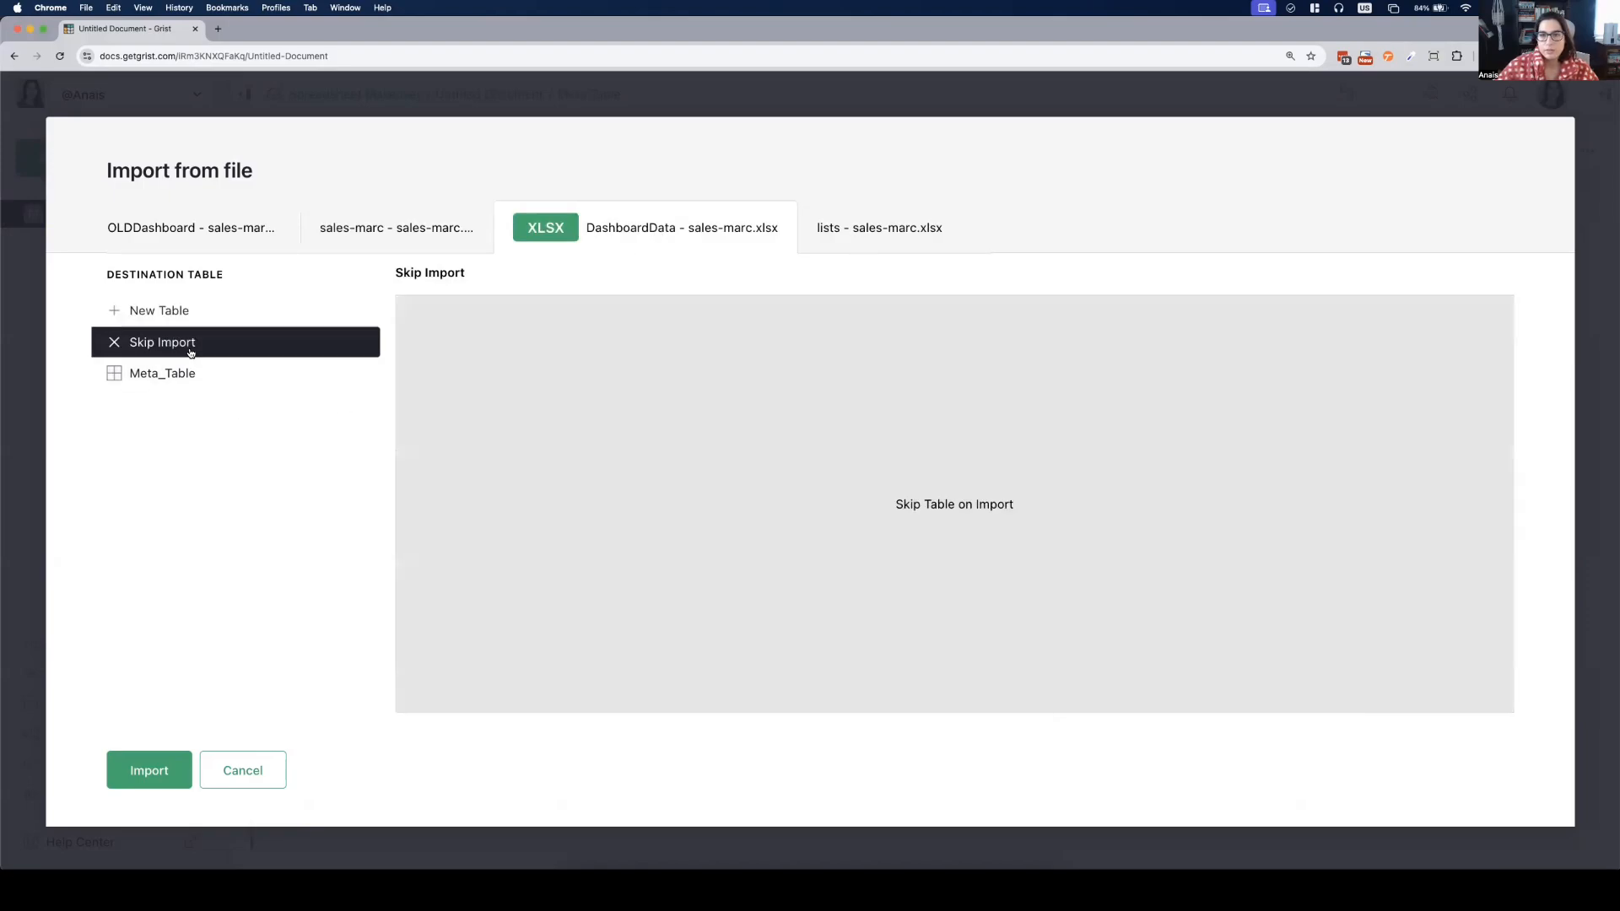
{"action": "left_click", "coordinate": [878, 236]}
{"action": "left_click", "coordinate": [252, 340]}
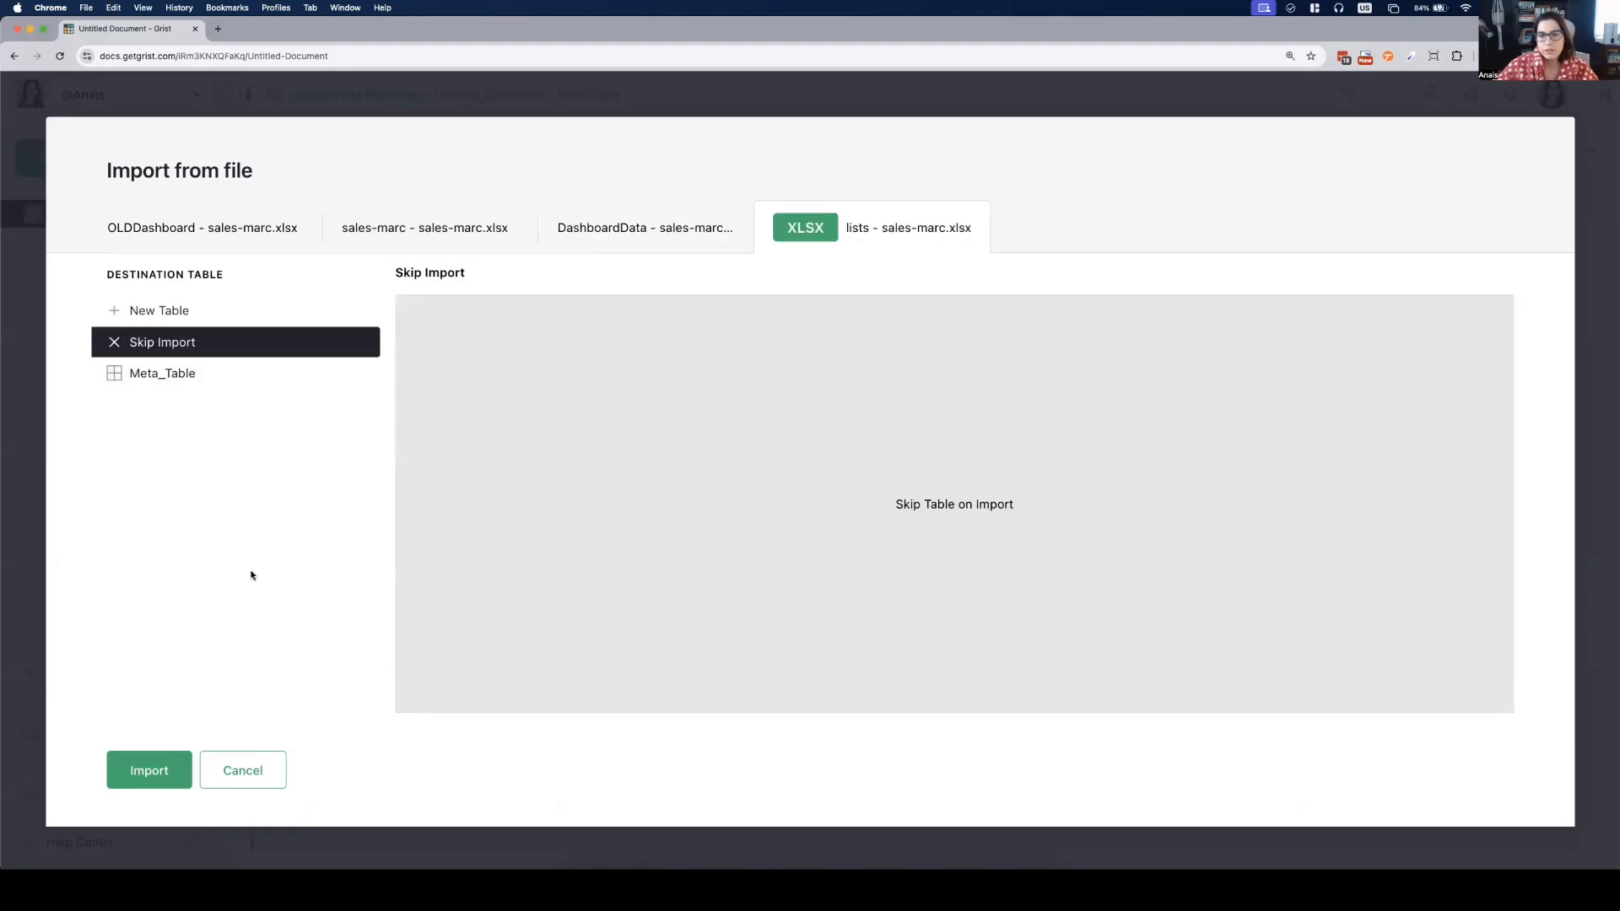
{"action": "left_click", "coordinate": [424, 229]}
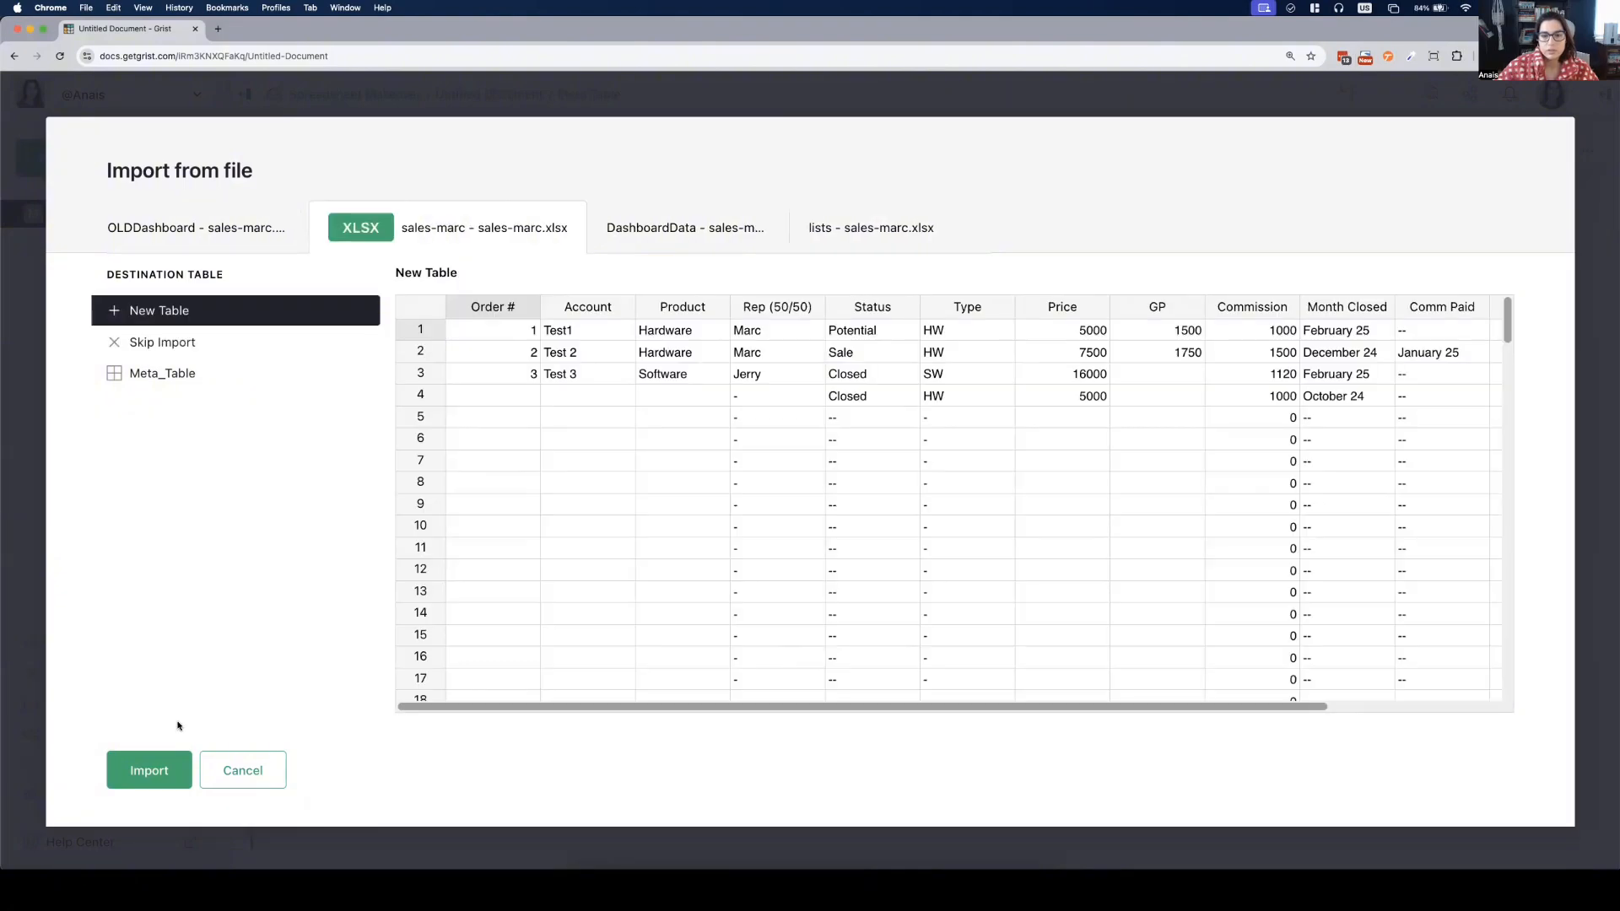
{"action": "left_click", "coordinate": [166, 769]}
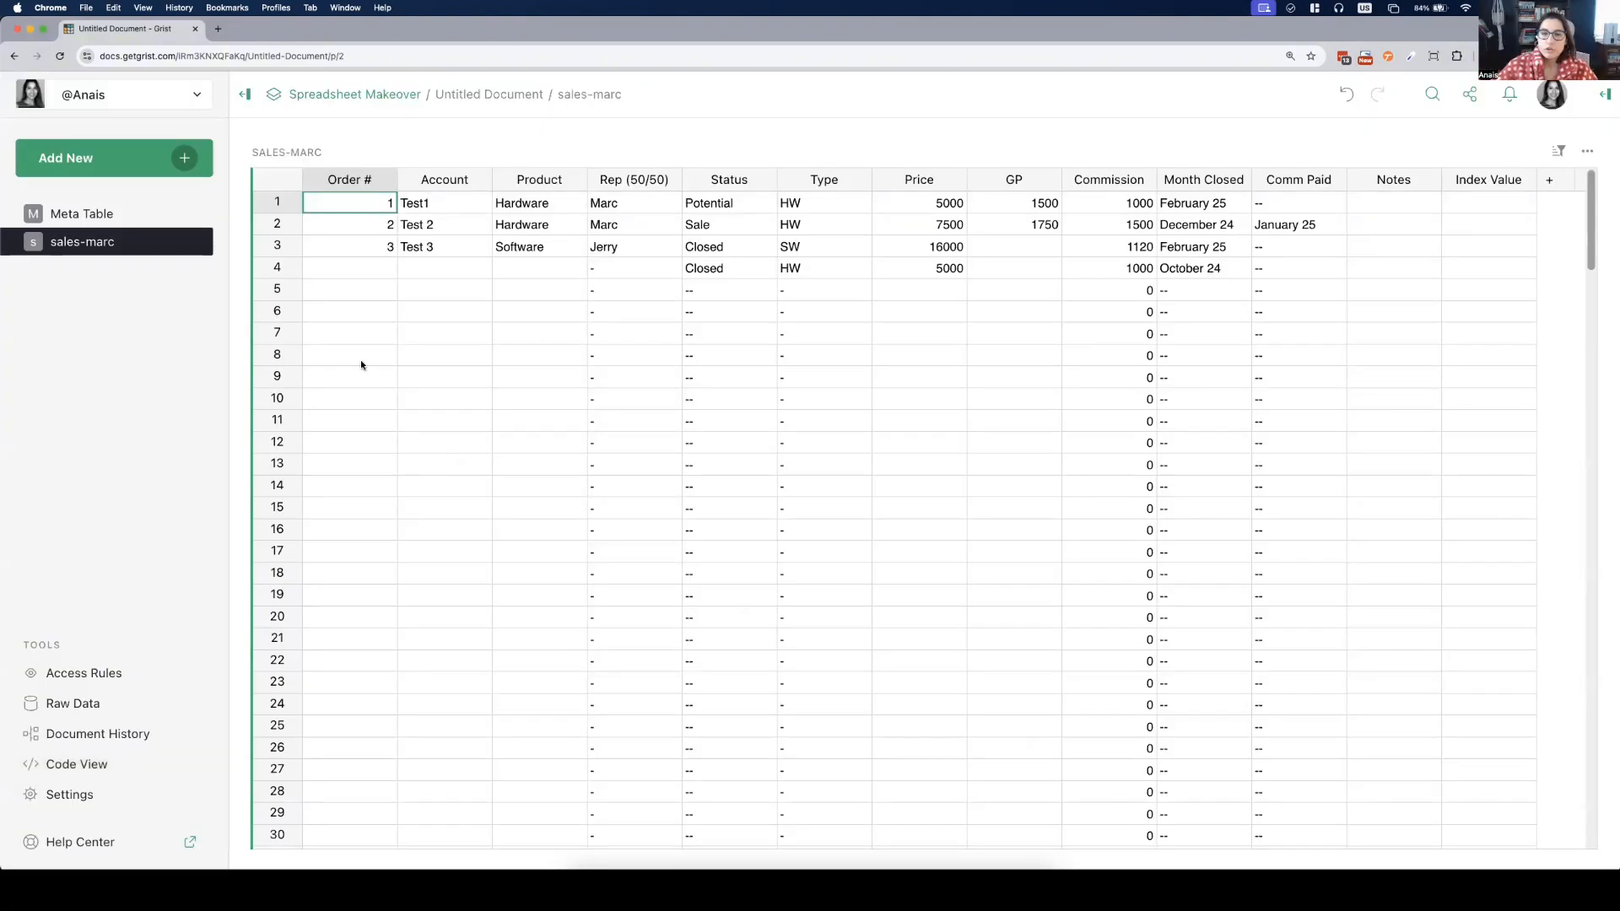
{"action": "left_click_drag", "start_coordinate": [365, 271], "coordinate": [394, 351]}
{"action": "left_click", "coordinate": [786, 373]}
{"action": "left_click_drag", "start_coordinate": [522, 293], "coordinate": [530, 662]}
{"action": "left_click", "coordinate": [834, 292]}
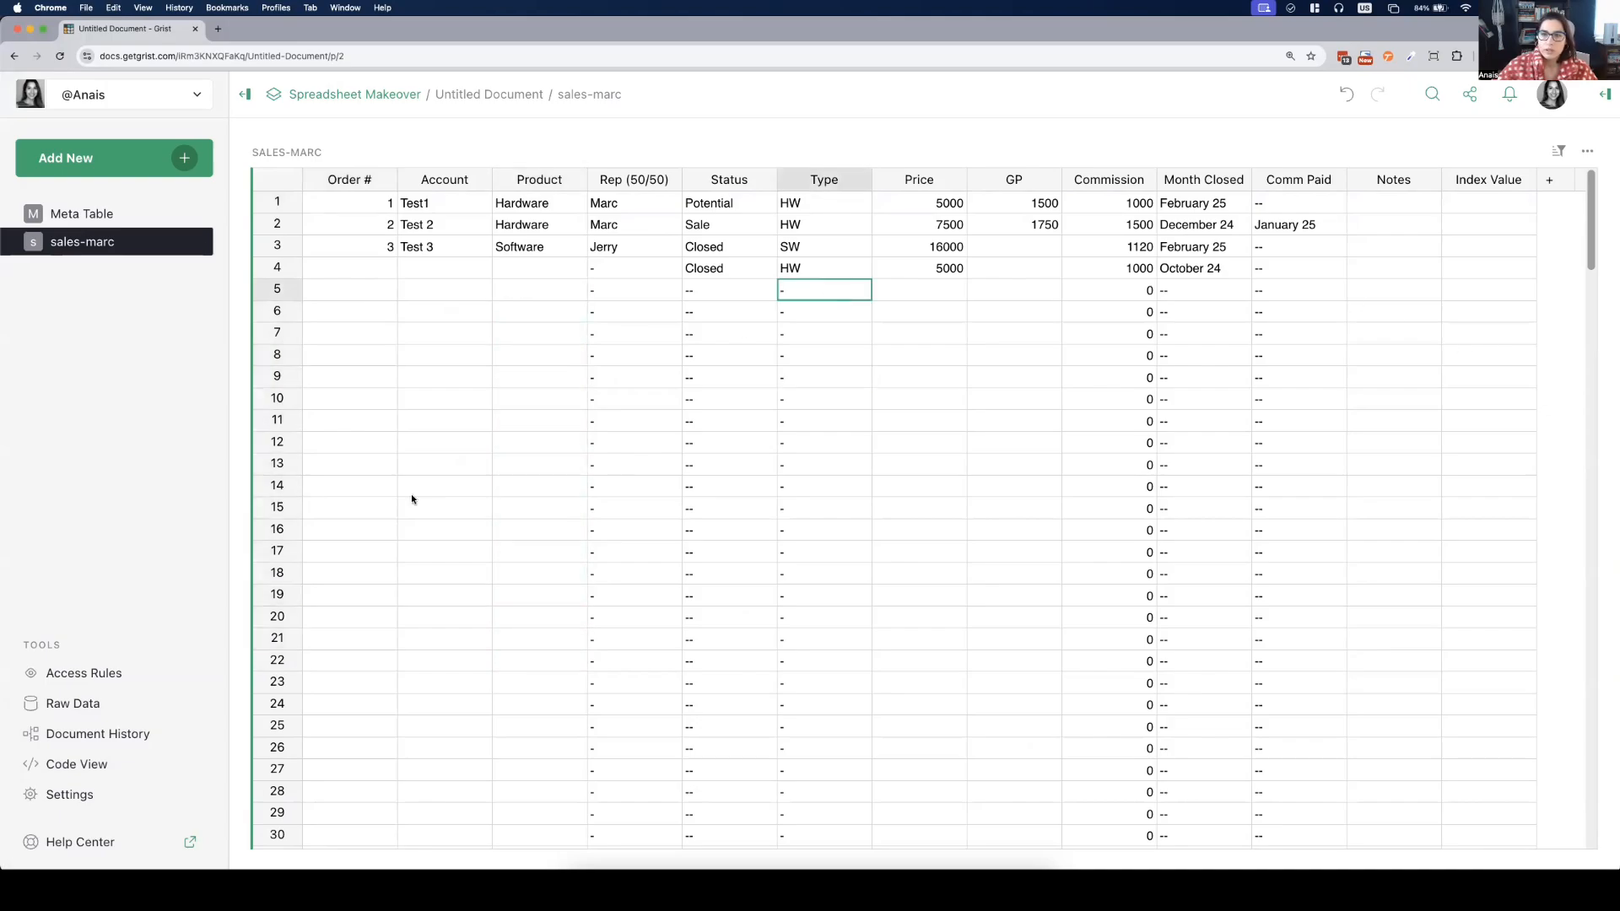
{"action": "left_click", "coordinate": [280, 297]}
{"action": "left_click", "coordinate": [530, 289]}
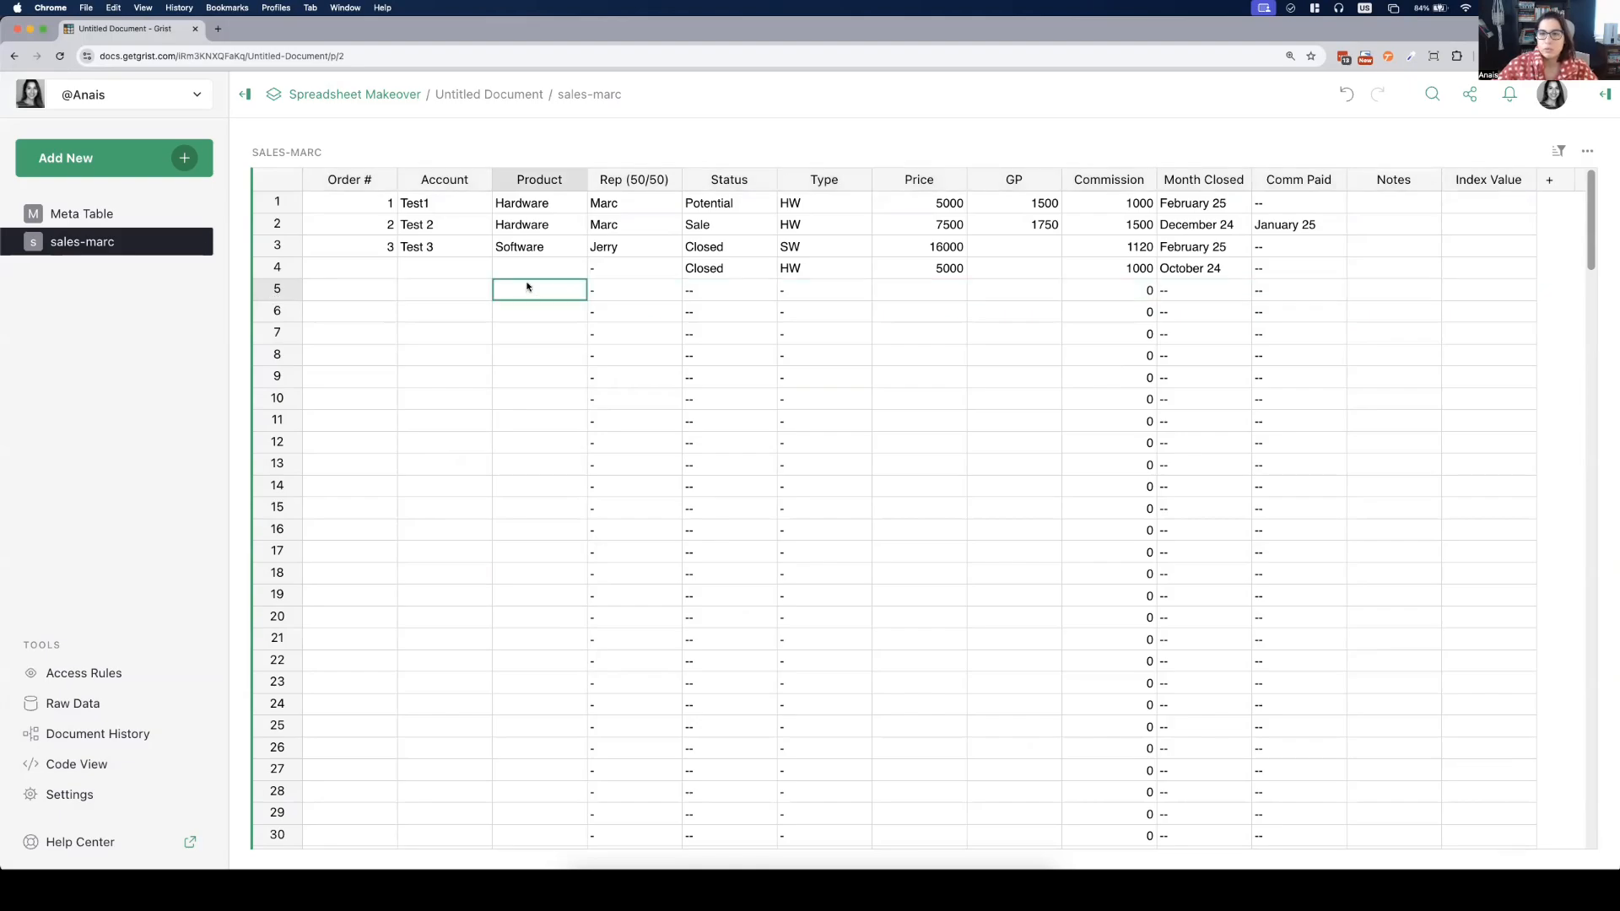
- Filter the sales-marc table to rows with a blank Order #, delete all of those rows and clear the filter
{"action": "right_click", "coordinate": [371, 270]}
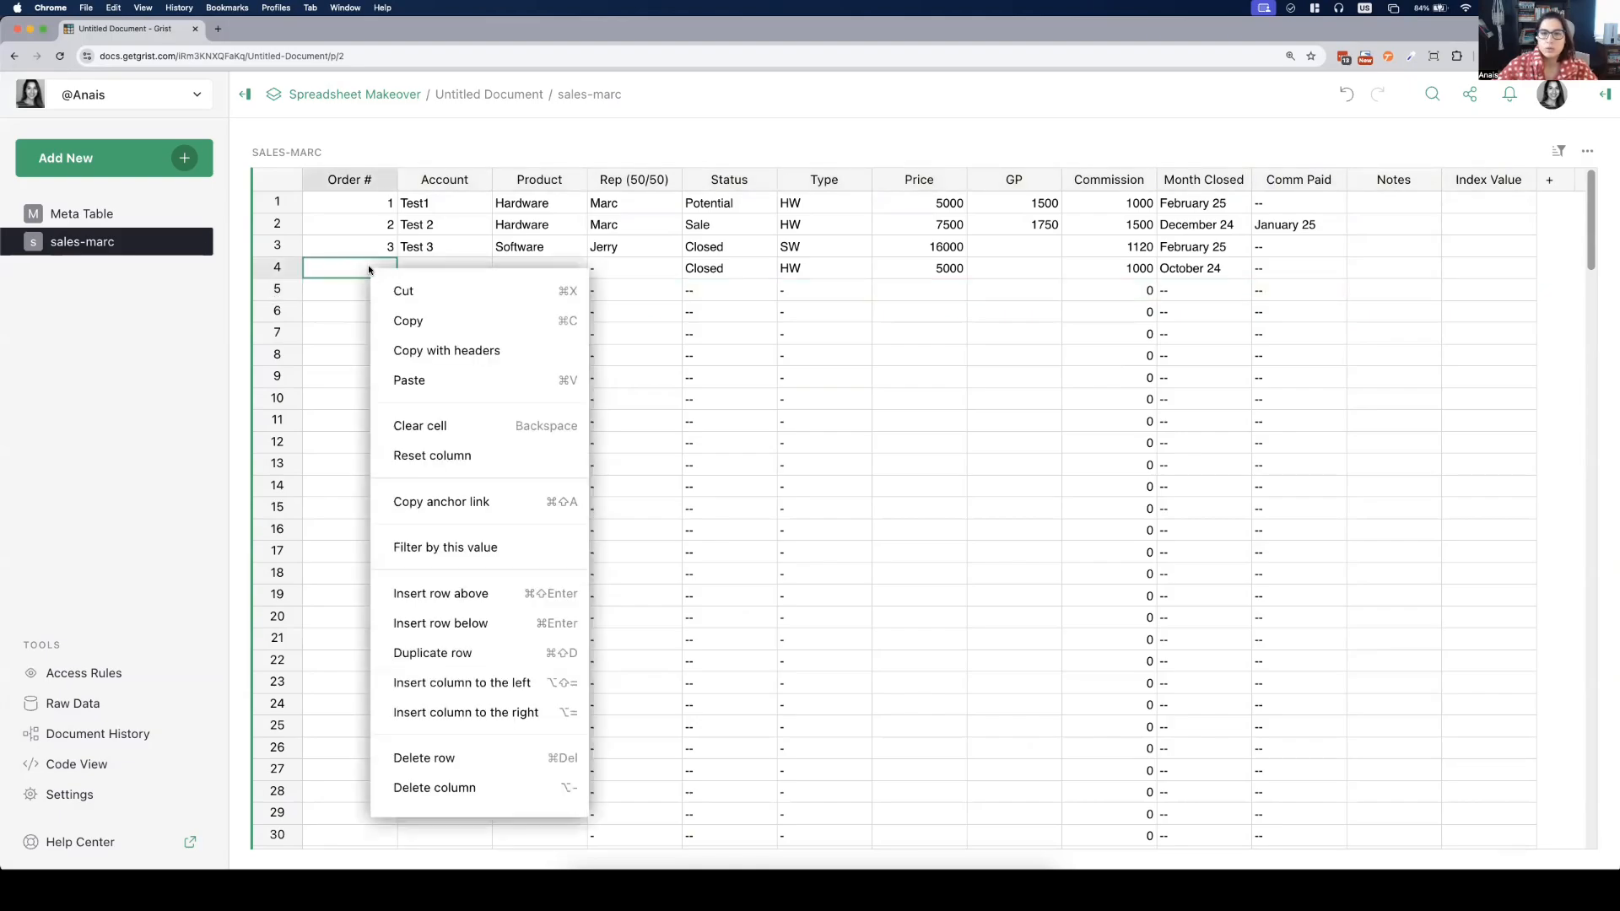
{"action": "left_click", "coordinate": [469, 548]}
{"action": "left_click", "coordinate": [275, 179]}
{"action": "right_click", "coordinate": [341, 230]}
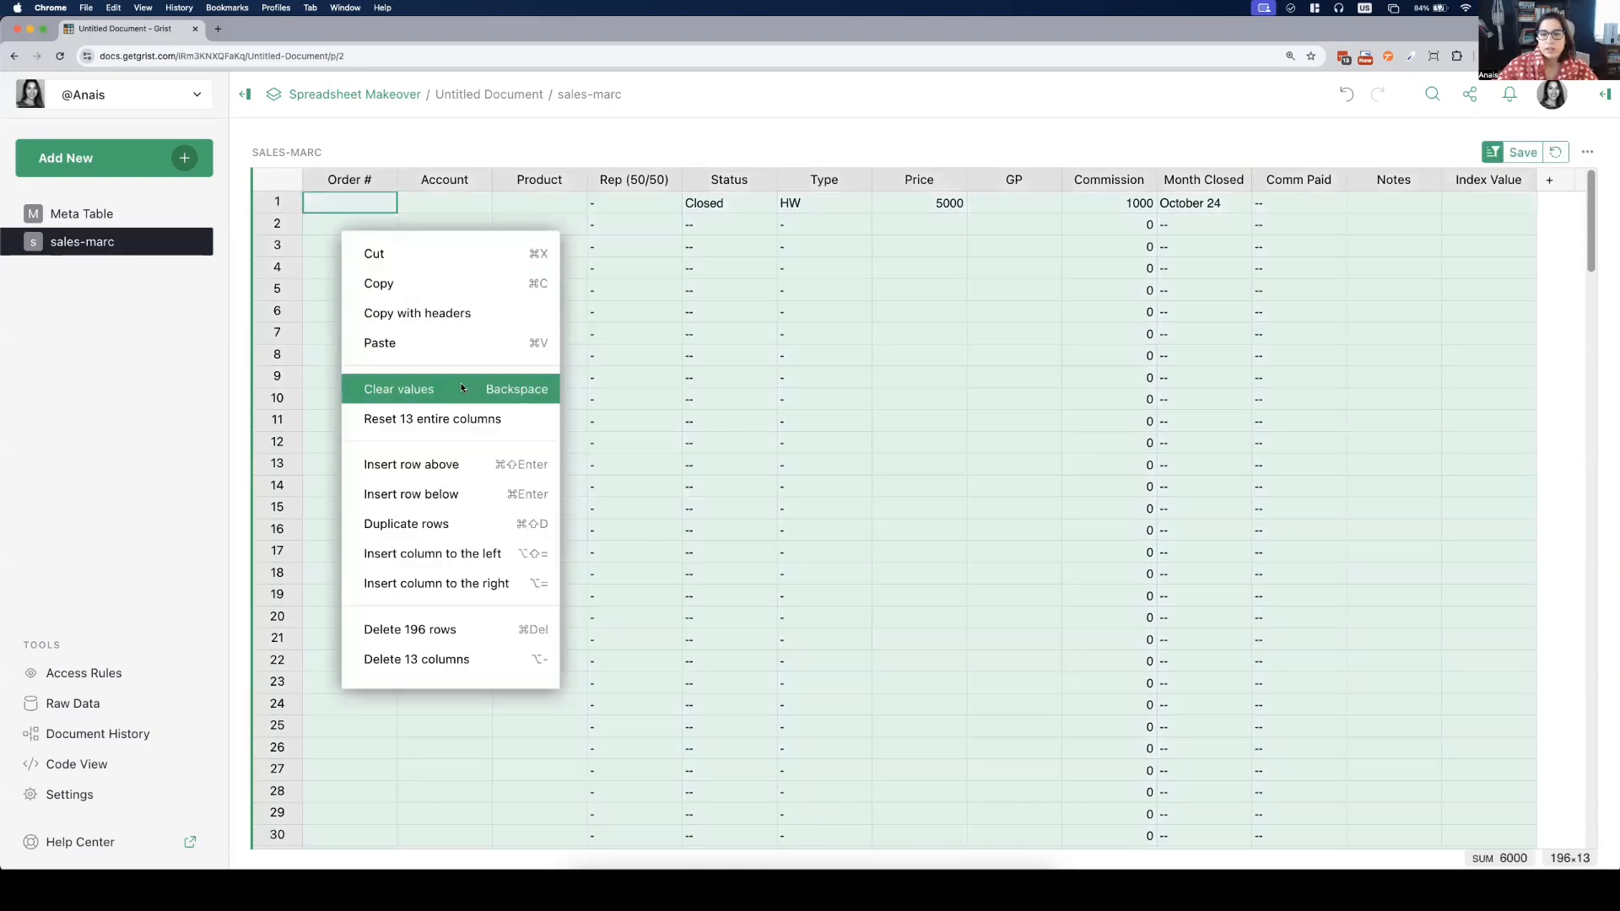
{"action": "left_click", "coordinate": [435, 633]}
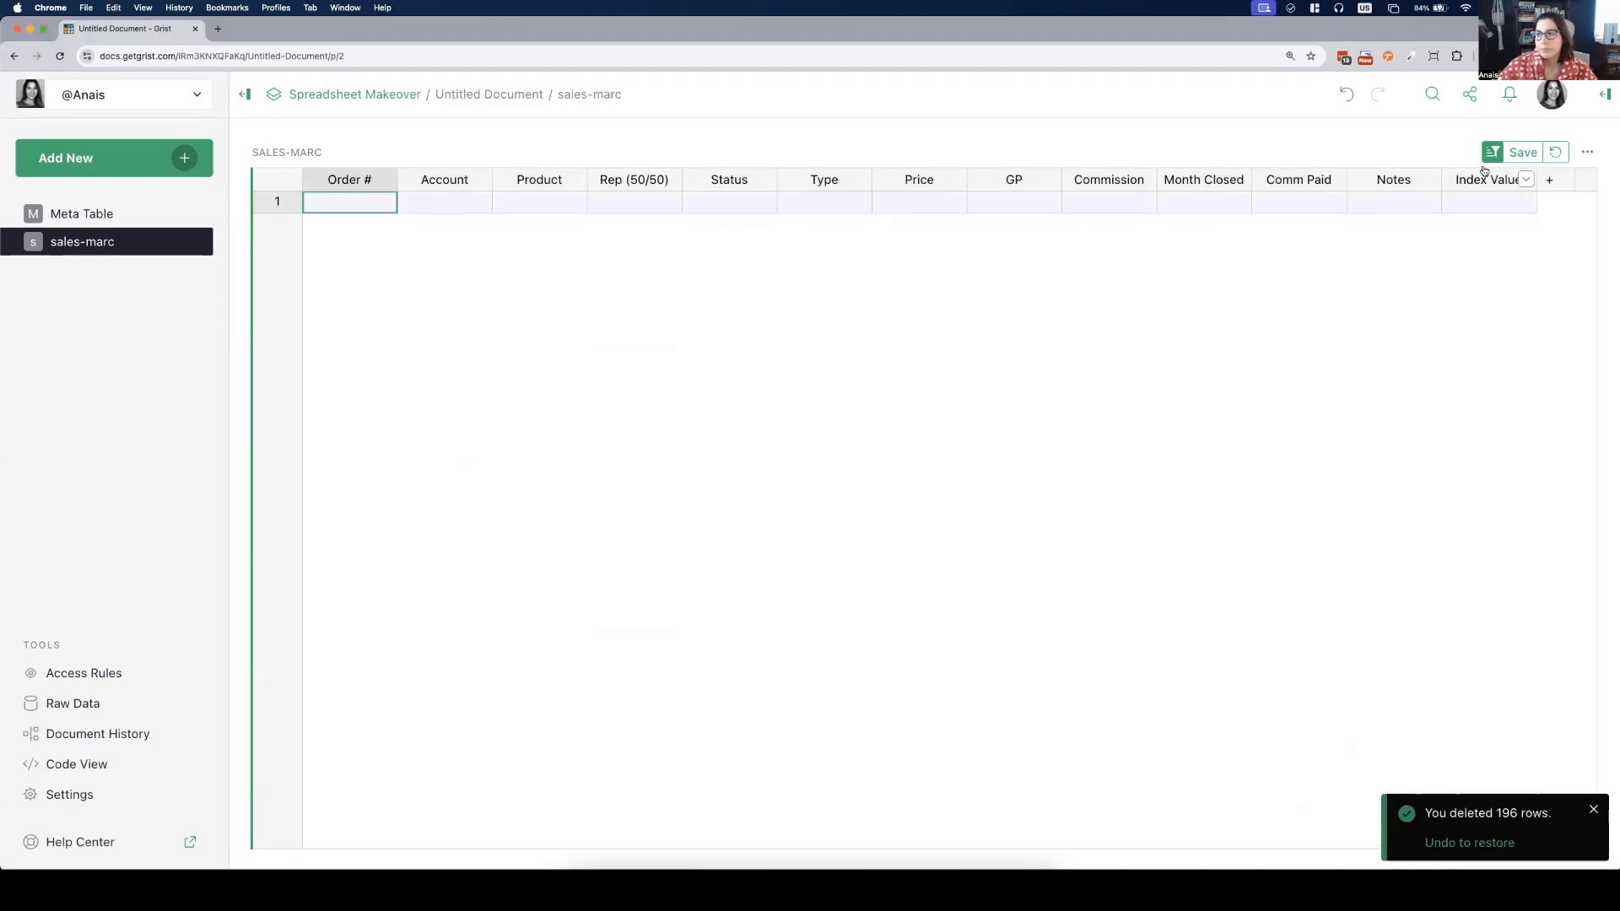
{"action": "left_click", "coordinate": [1556, 157]}
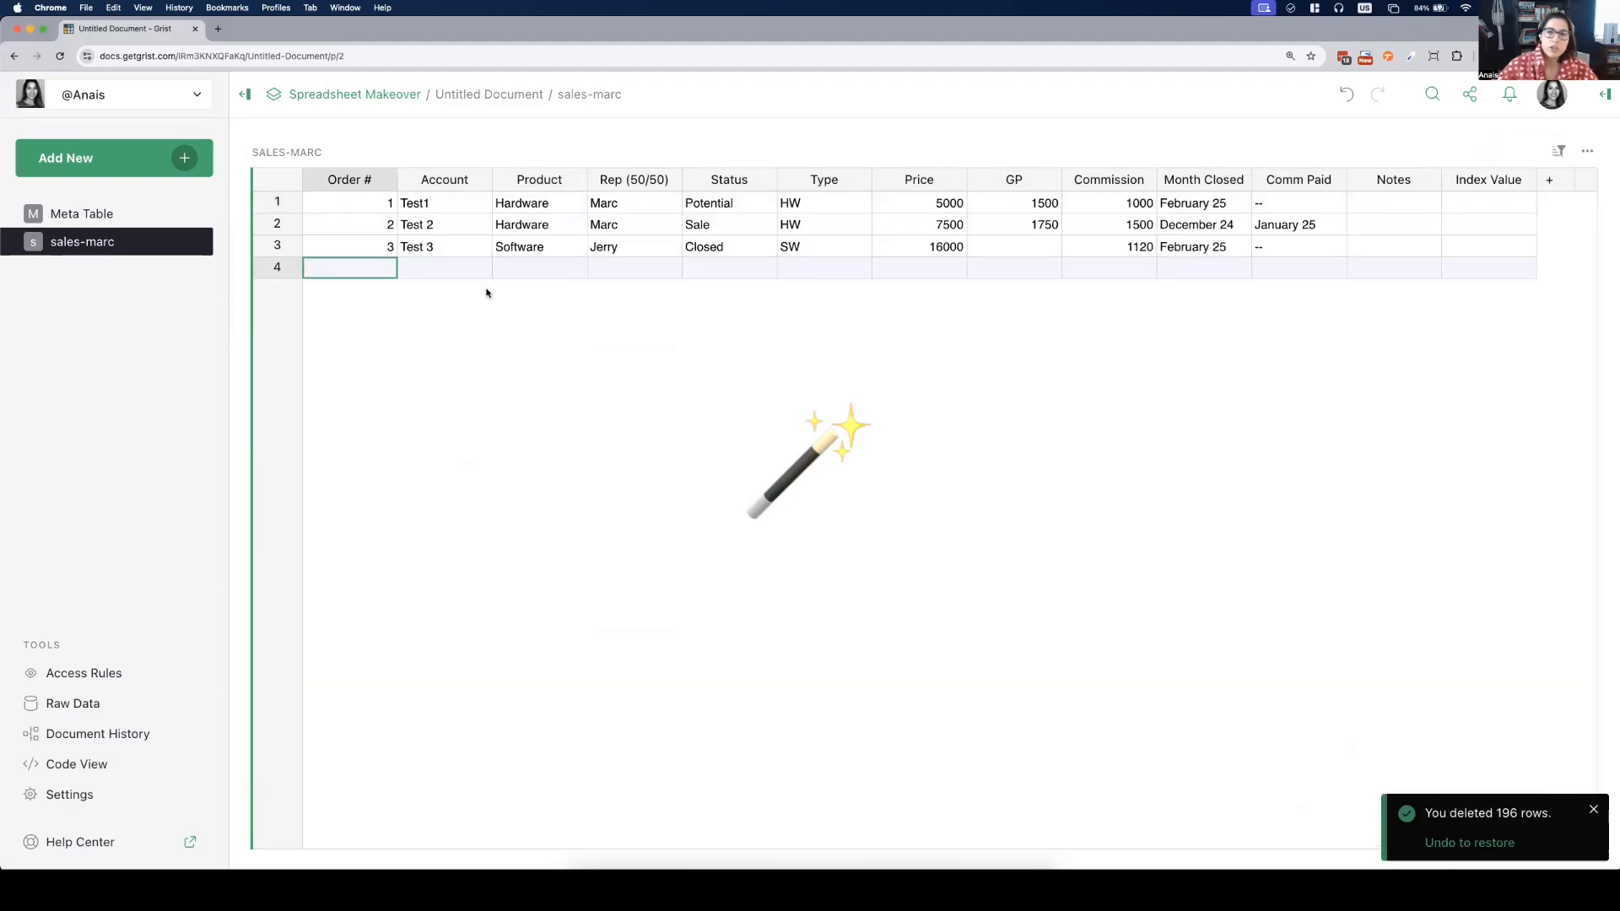
- Convert the Order # column to the Text type and apply the conversion
{"action": "left_click", "coordinate": [1606, 95]}
{"action": "left_click", "coordinate": [350, 224]}
{"action": "left_click", "coordinate": [1501, 492]}
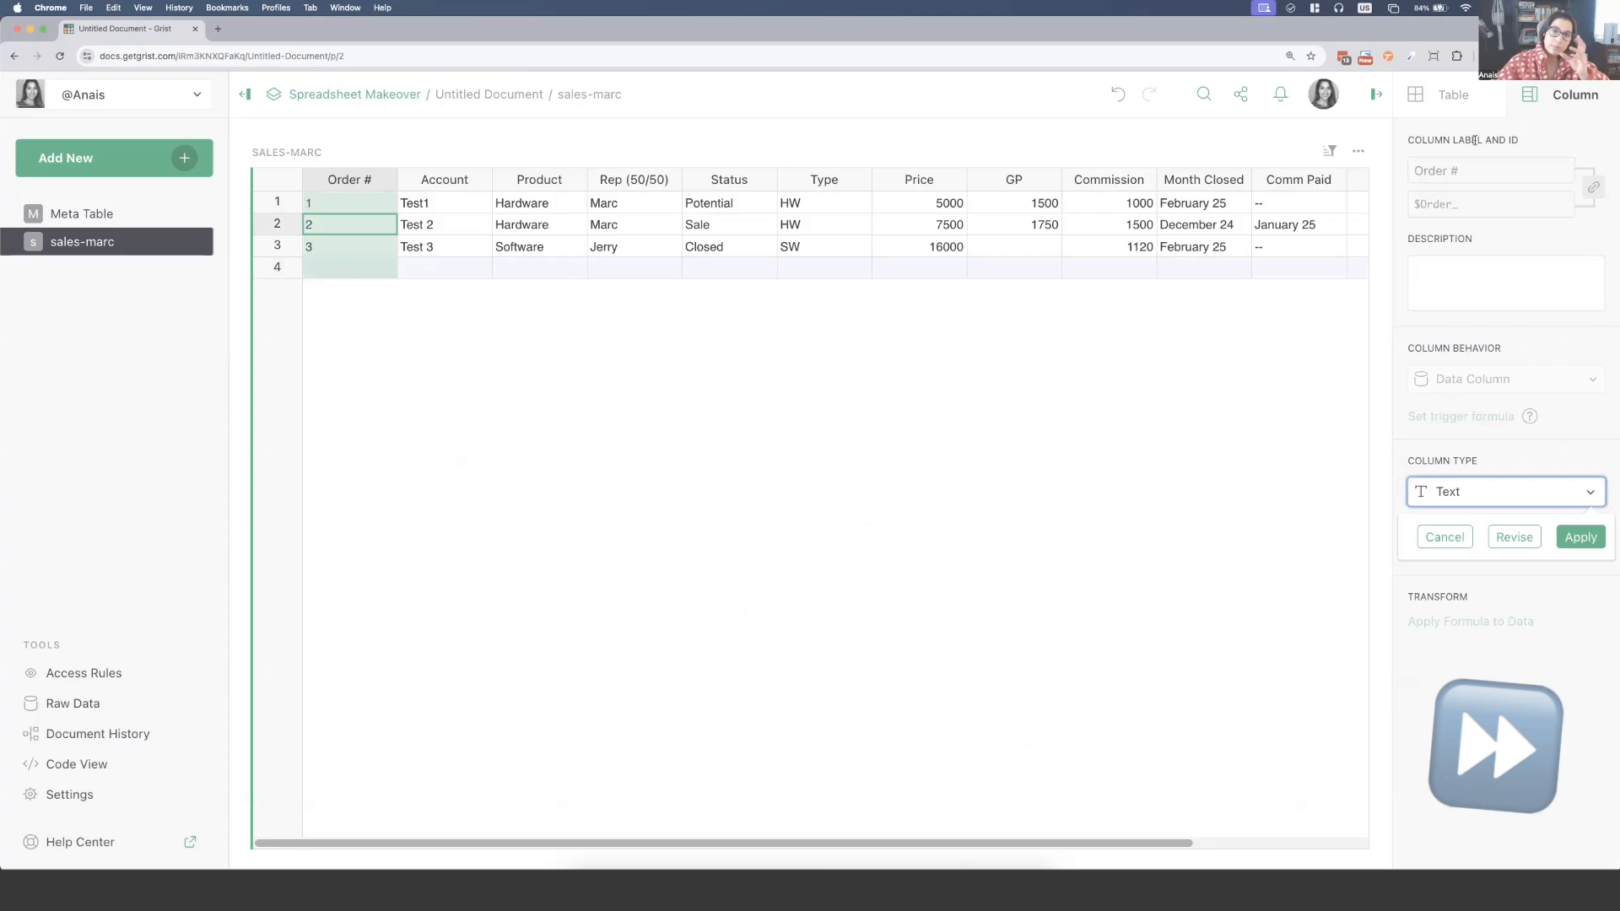
{"action": "left_click", "coordinate": [1581, 536]}
- Convert the Status column to the Choice type, add a Discarded choice and give the choices distinct colors
{"action": "left_click", "coordinate": [542, 226]}
{"action": "left_click_drag", "start_coordinate": [634, 204], "coordinate": [652, 233]}
{"action": "left_click", "coordinate": [729, 225]}
{"action": "type", "text": "DISC"}
{"action": "key", "text": "BackSpace"}
{"action": "key", "text": "BackSpace"}
{"action": "key", "text": "BackSpace"}
{"action": "type", "text": "iscarded"}
{"action": "key", "text": "Return"}
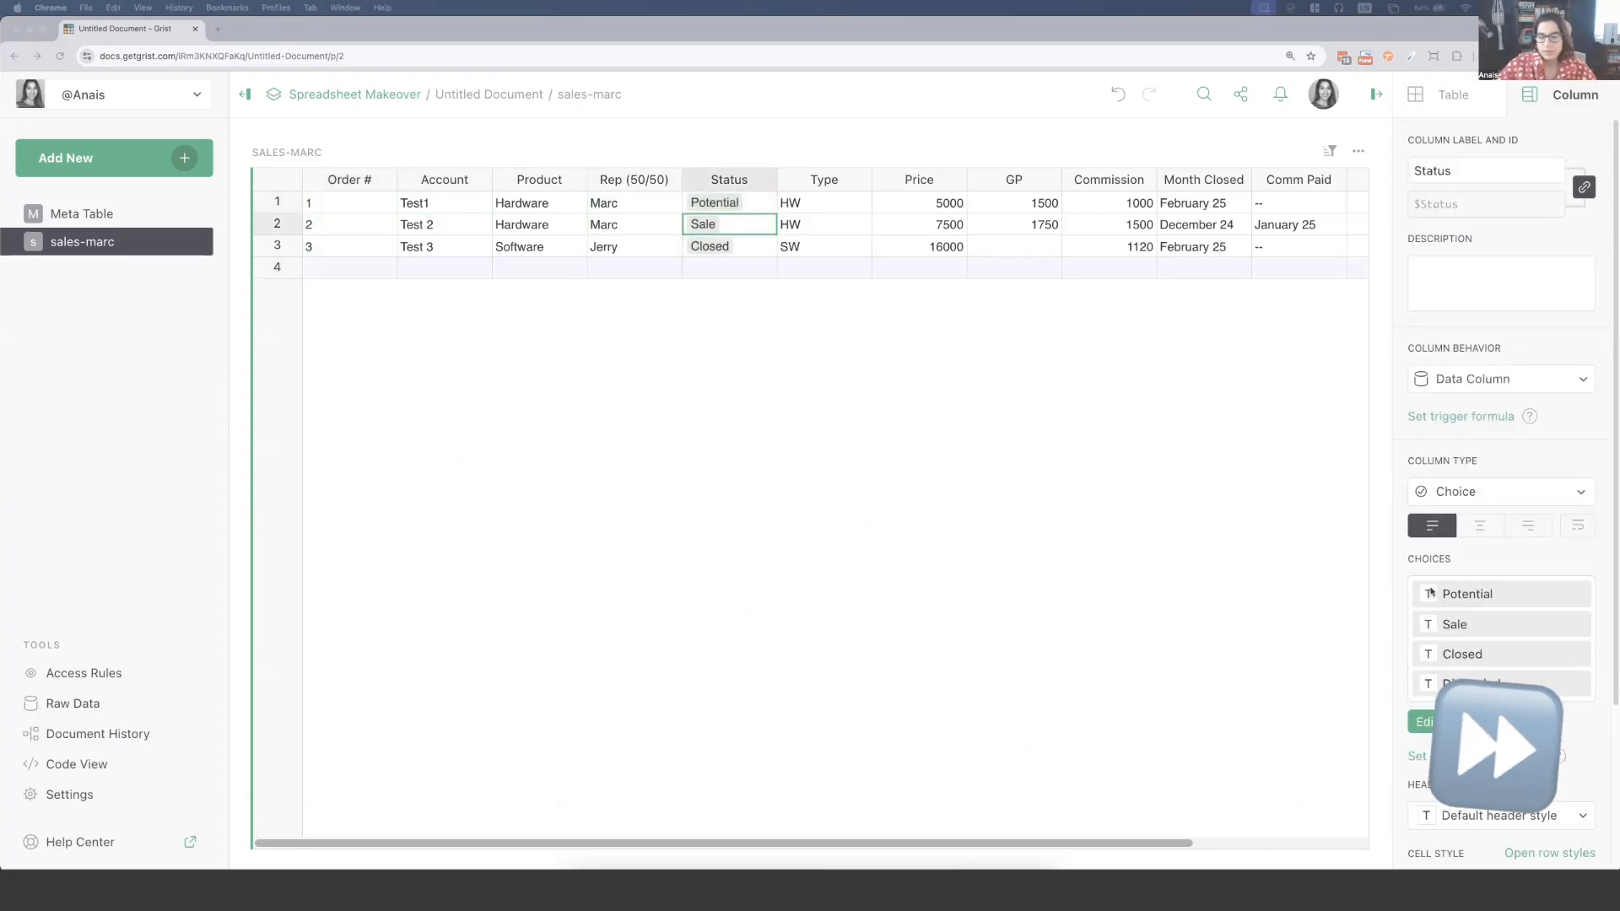
{"action": "left_click", "coordinate": [1428, 594]}
- Describe Status: Potentially - can close/Not signed, Sale - signed/awaiting delivery, Closed - Booked/installed, Discarded - Lost or discarded for forecast reasons
{"action": "left_click_drag", "start_coordinate": [452, 195], "coordinate": [452, 261]}
{"action": "key", "text": "super+c"}
{"action": "left_click", "coordinate": [729, 180]}
{"action": "key", "text": "super+v"}
{"action": "key", "text": "Return"}
{"action": "type", "text": "* Sale - * Closed - "}
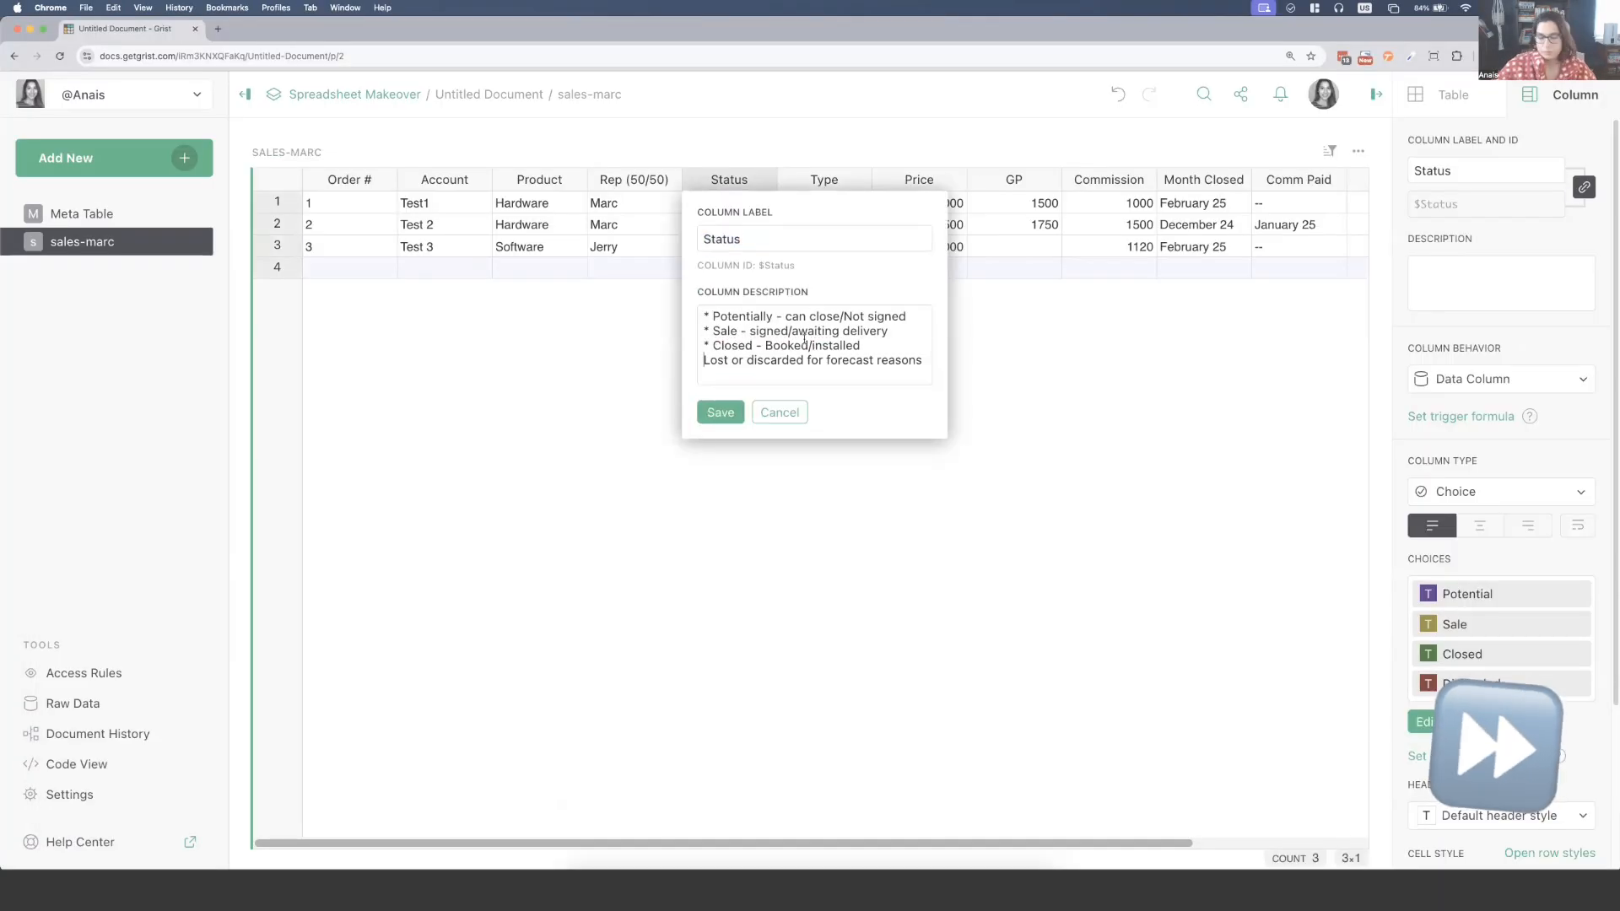
{"action": "type", "text": "* Discarded -"}
{"action": "left_click", "coordinate": [720, 412]}
- Move the Type column in front of Rep (50/50) and format Price, GP and Commission as dollar currency
{"action": "left_click_drag", "start_coordinate": [825, 179], "coordinate": [634, 180]}
{"action": "left_click", "coordinate": [1425, 650]}
{"action": "left_click", "coordinate": [1096, 229]}
{"action": "left_click", "coordinate": [1425, 649]}
- Insert a new column named Date between Order # and Account
{"action": "right_click", "coordinate": [444, 180]}
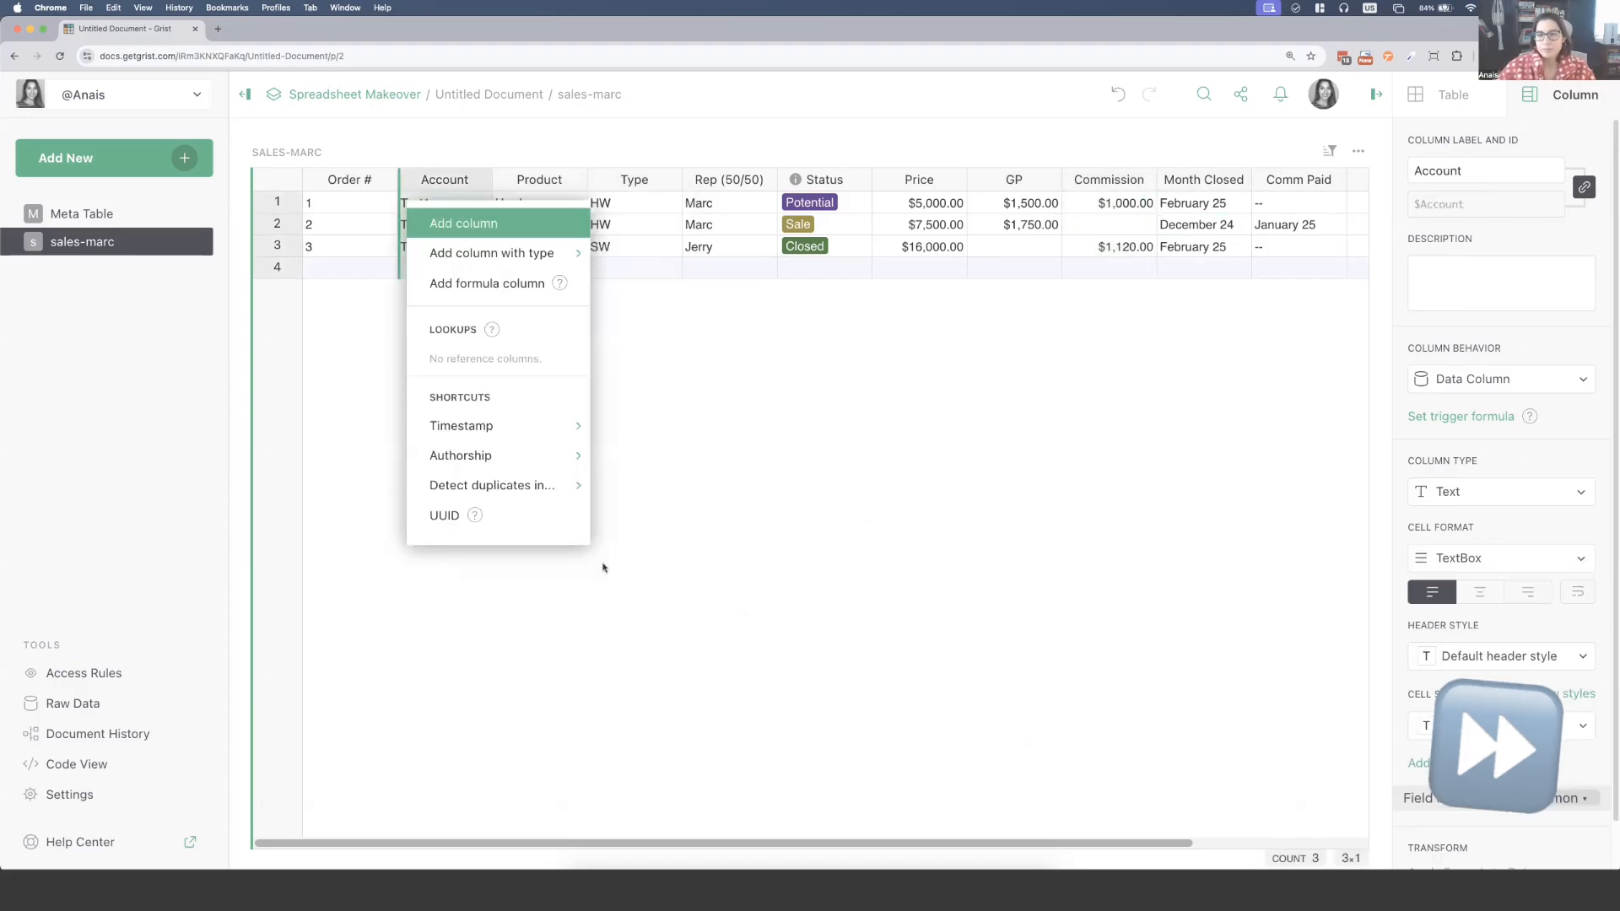
{"action": "left_click", "coordinate": [492, 223]}
{"action": "type", "text": "Date"}
- Set the Comm Paid column to the Date type with the custom format MMMM DD YYYY
{"action": "left_click", "coordinate": [1096, 224]}
{"action": "left_click", "coordinate": [1580, 639]}
{"action": "left_click", "coordinate": [1143, 224]}
{"action": "left_click", "coordinate": [1506, 491]}
{"action": "left_click", "coordinate": [1462, 154]}
{"action": "left_click", "coordinate": [1283, 224]}
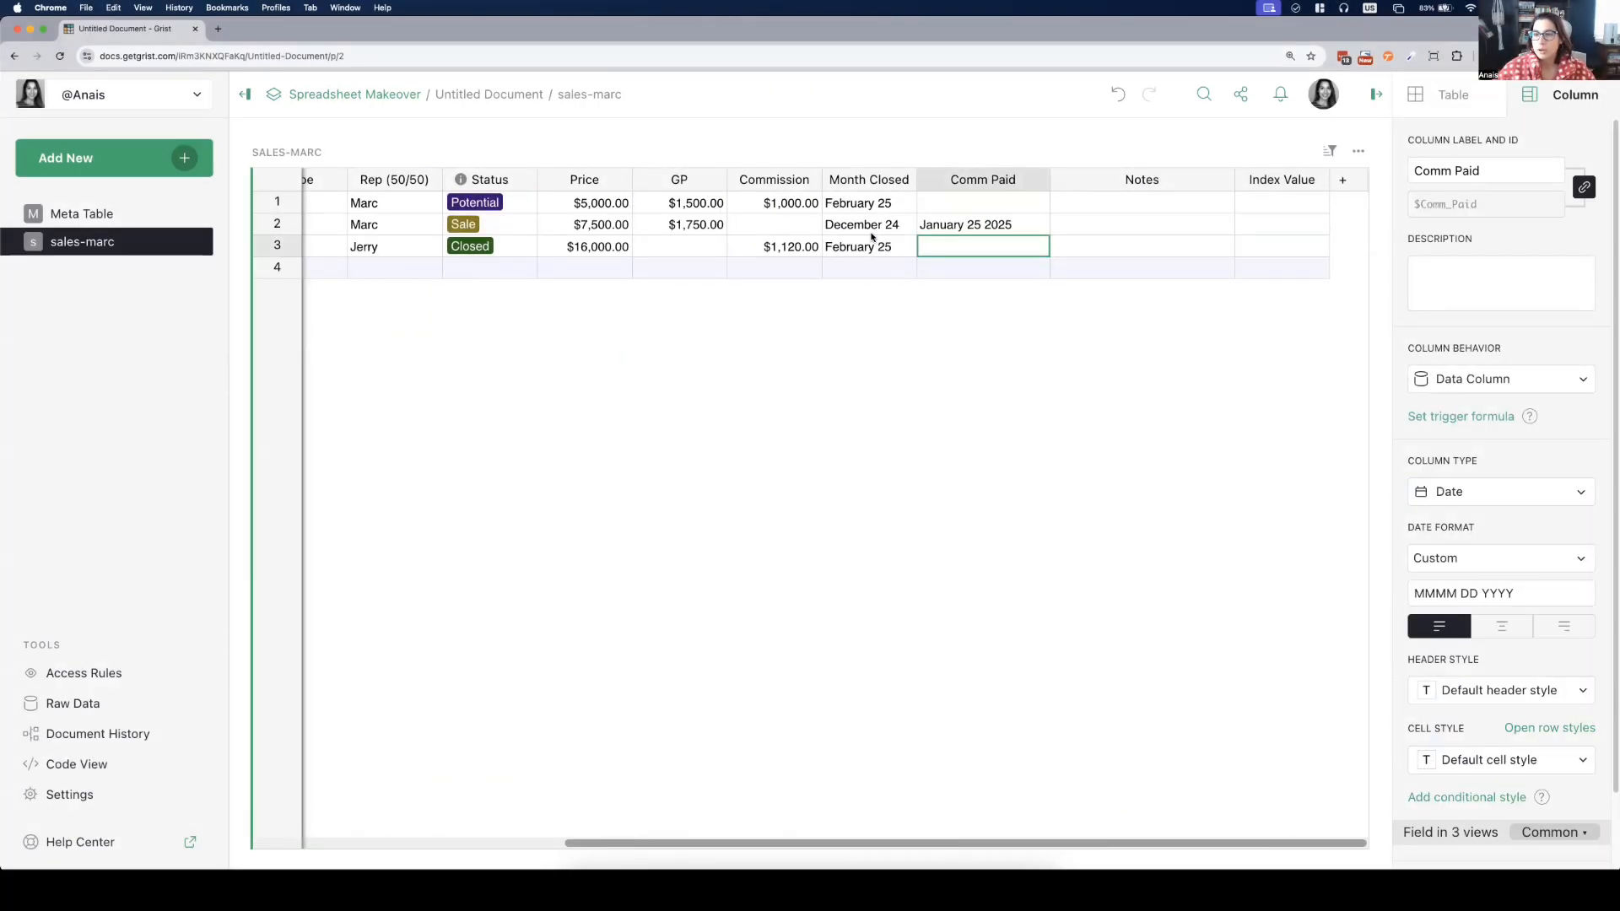
{"action": "left_click", "coordinate": [870, 233]}
{"action": "scroll", "coordinate": [872, 237], "scroll_direction": "left", "scroll_amount": 5}
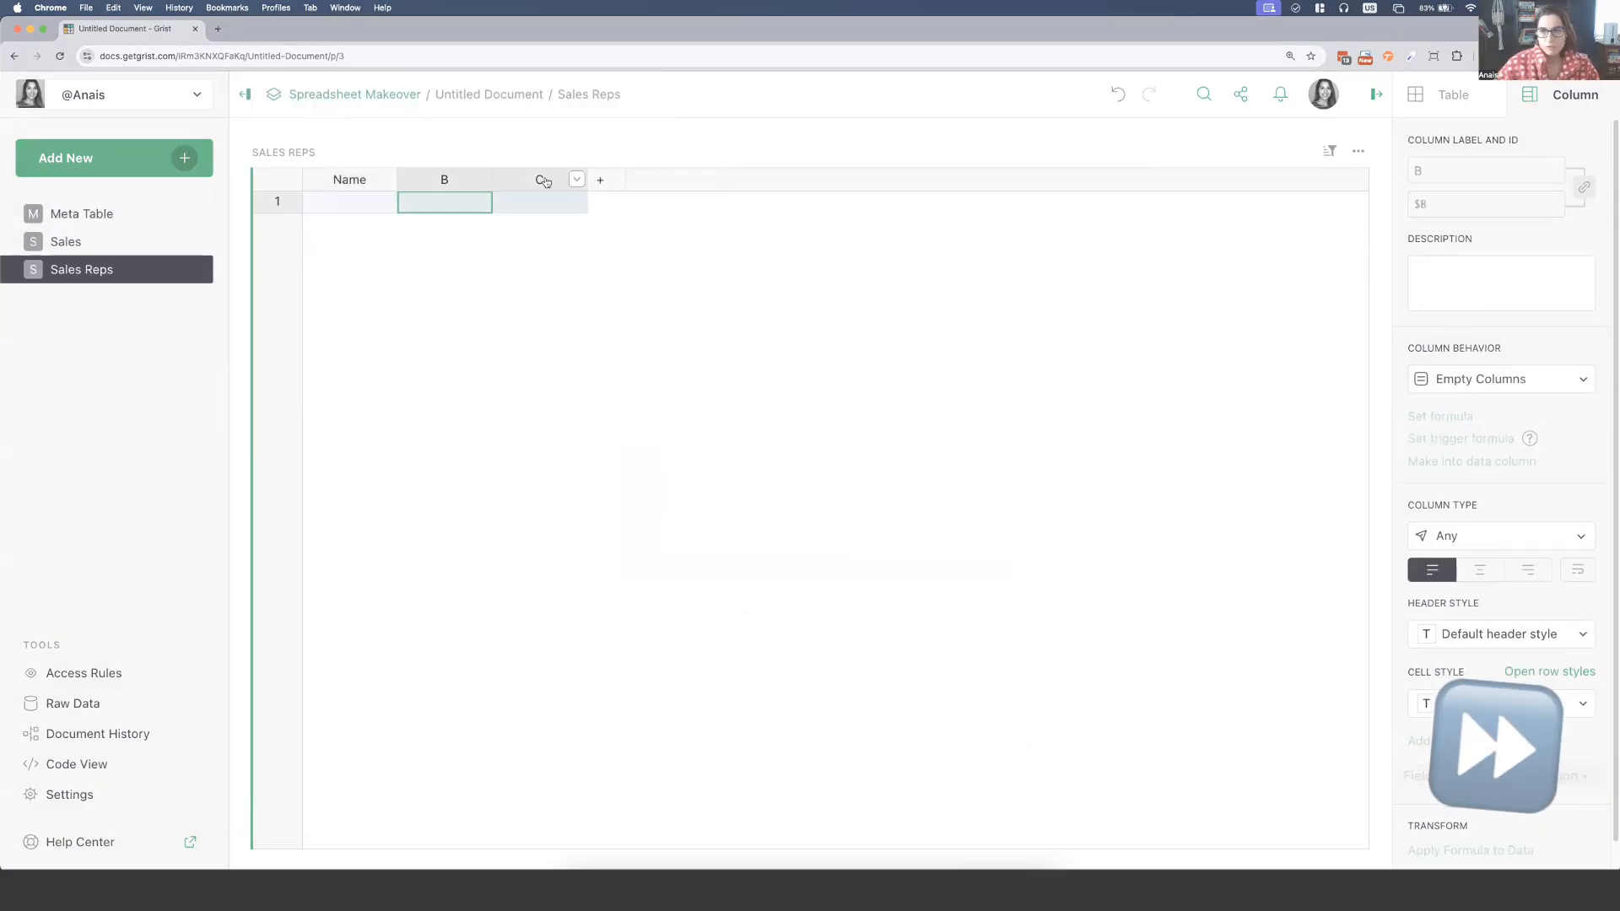
- Check the Meta Table and add a new page for the next required table
{"action": "left_click", "coordinate": [81, 214]}
{"action": "left_click", "coordinate": [114, 157]}
{"action": "left_click", "coordinate": [408, 204]}
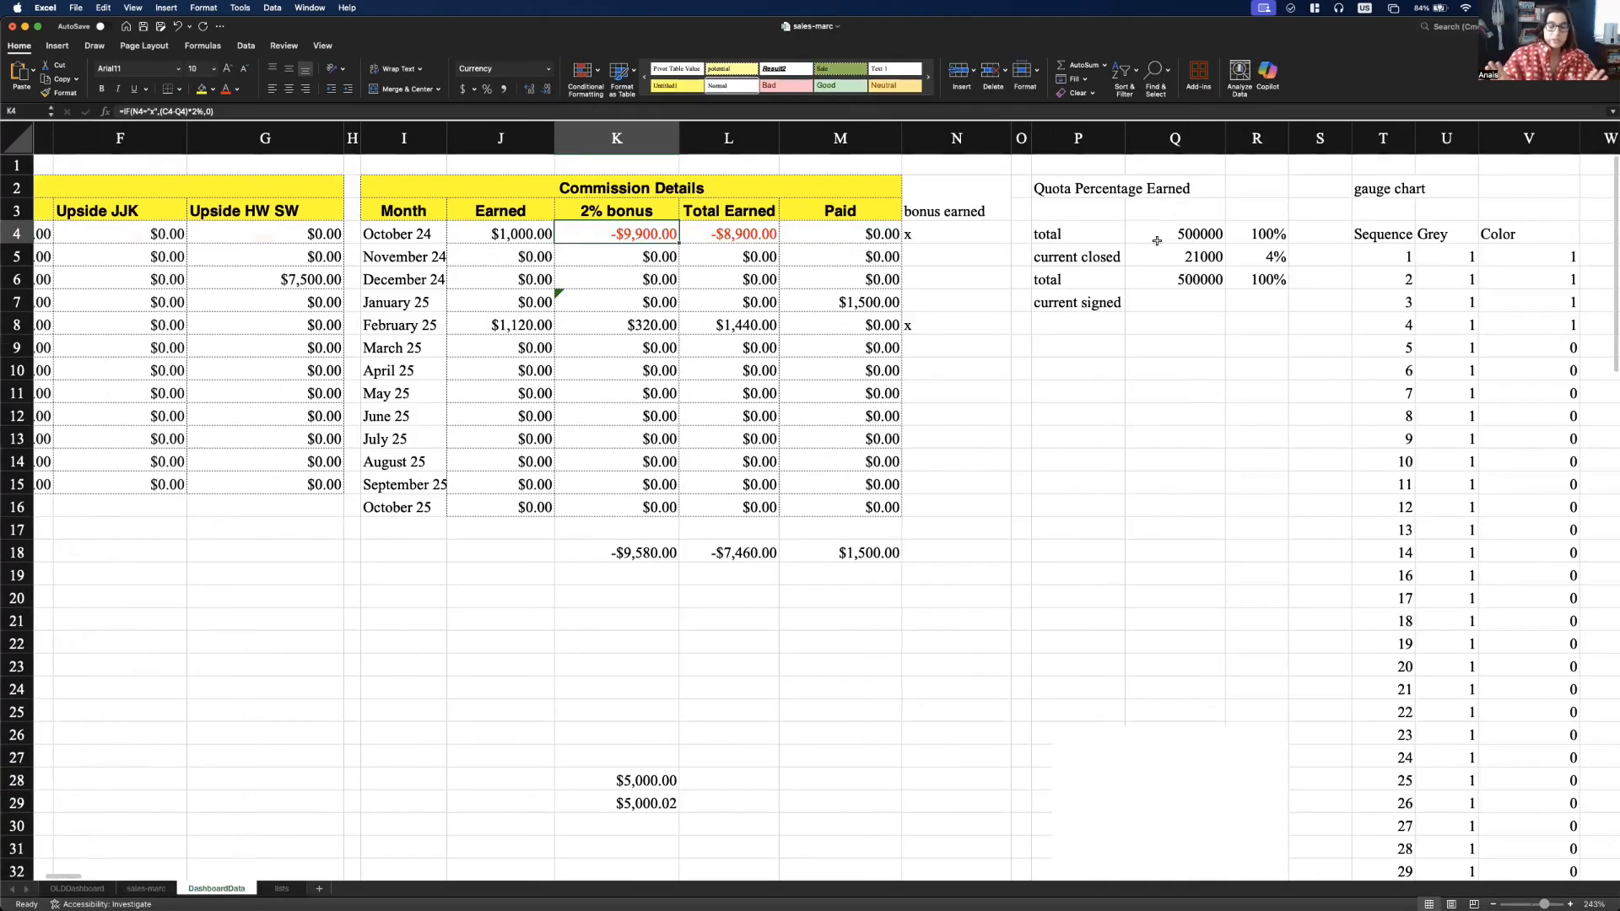
- Make Commission in the Sales table a formula returning the product's most recent commission rate valid on the Closed Date
{"action": "scroll", "coordinate": [1157, 241], "scroll_direction": "right", "scroll_amount": 2}
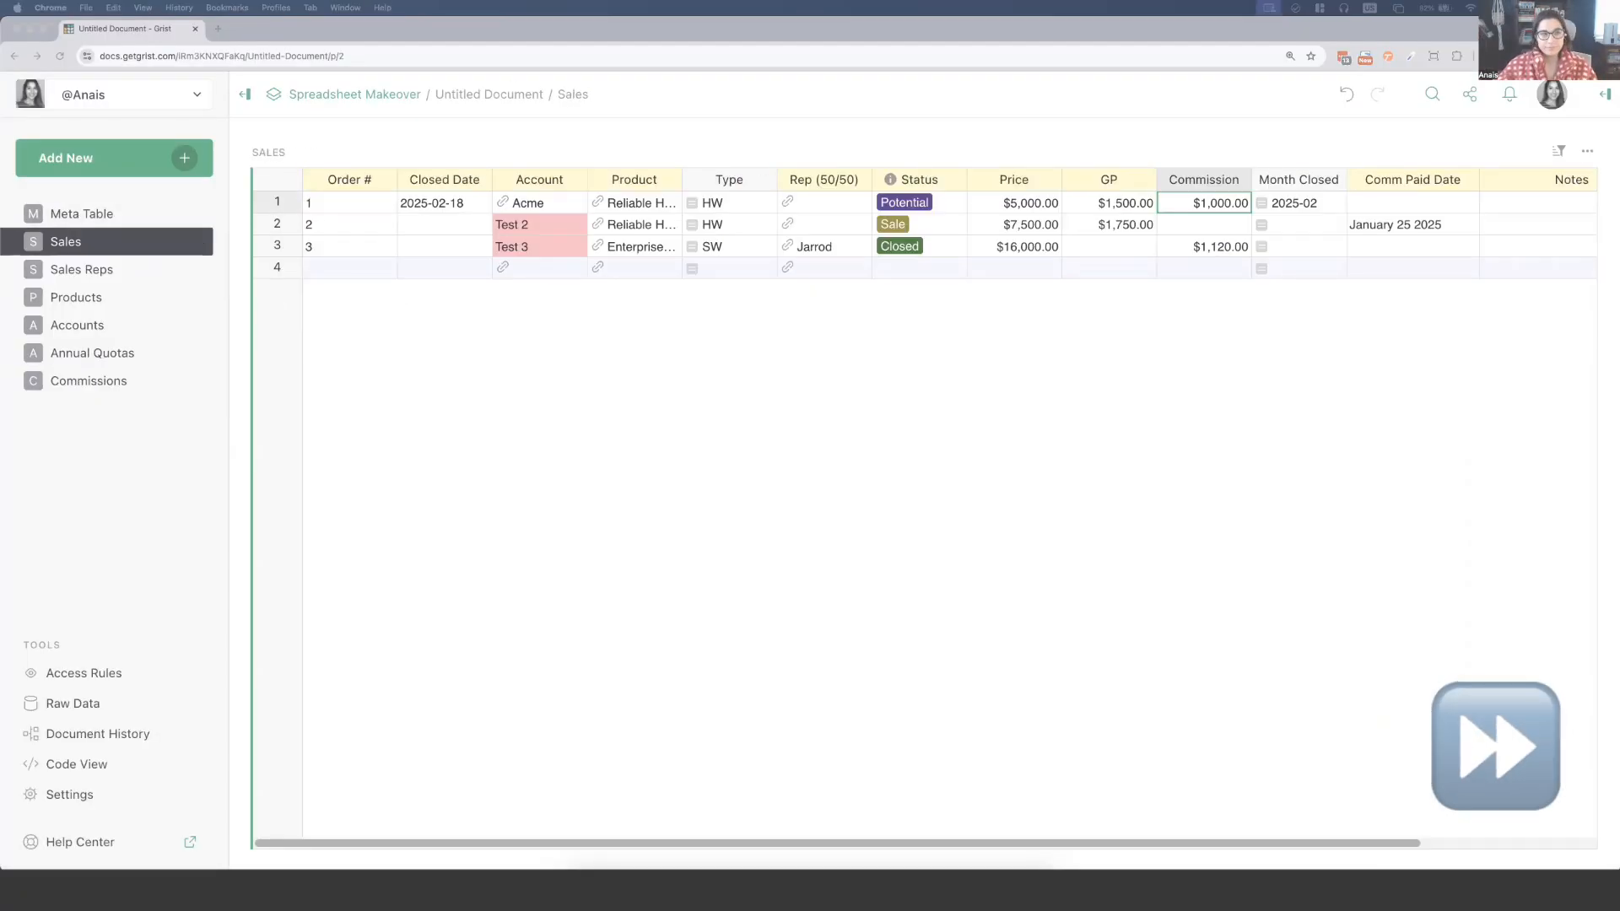
{"action": "key", "text": "Return"}
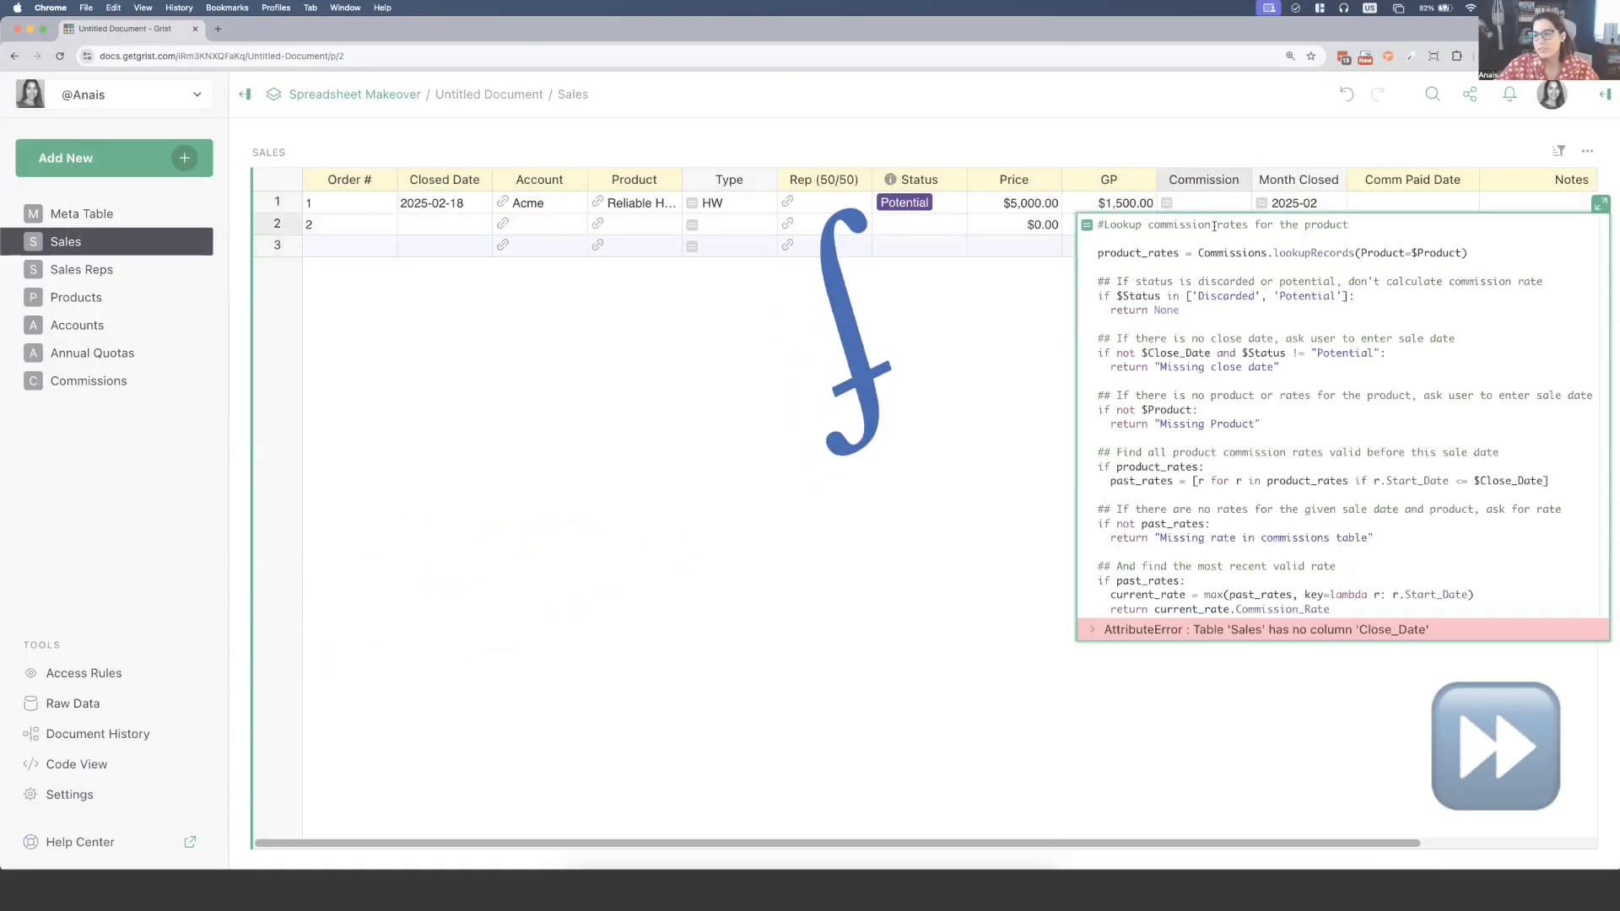
{"action": "key", "text": "Return"}
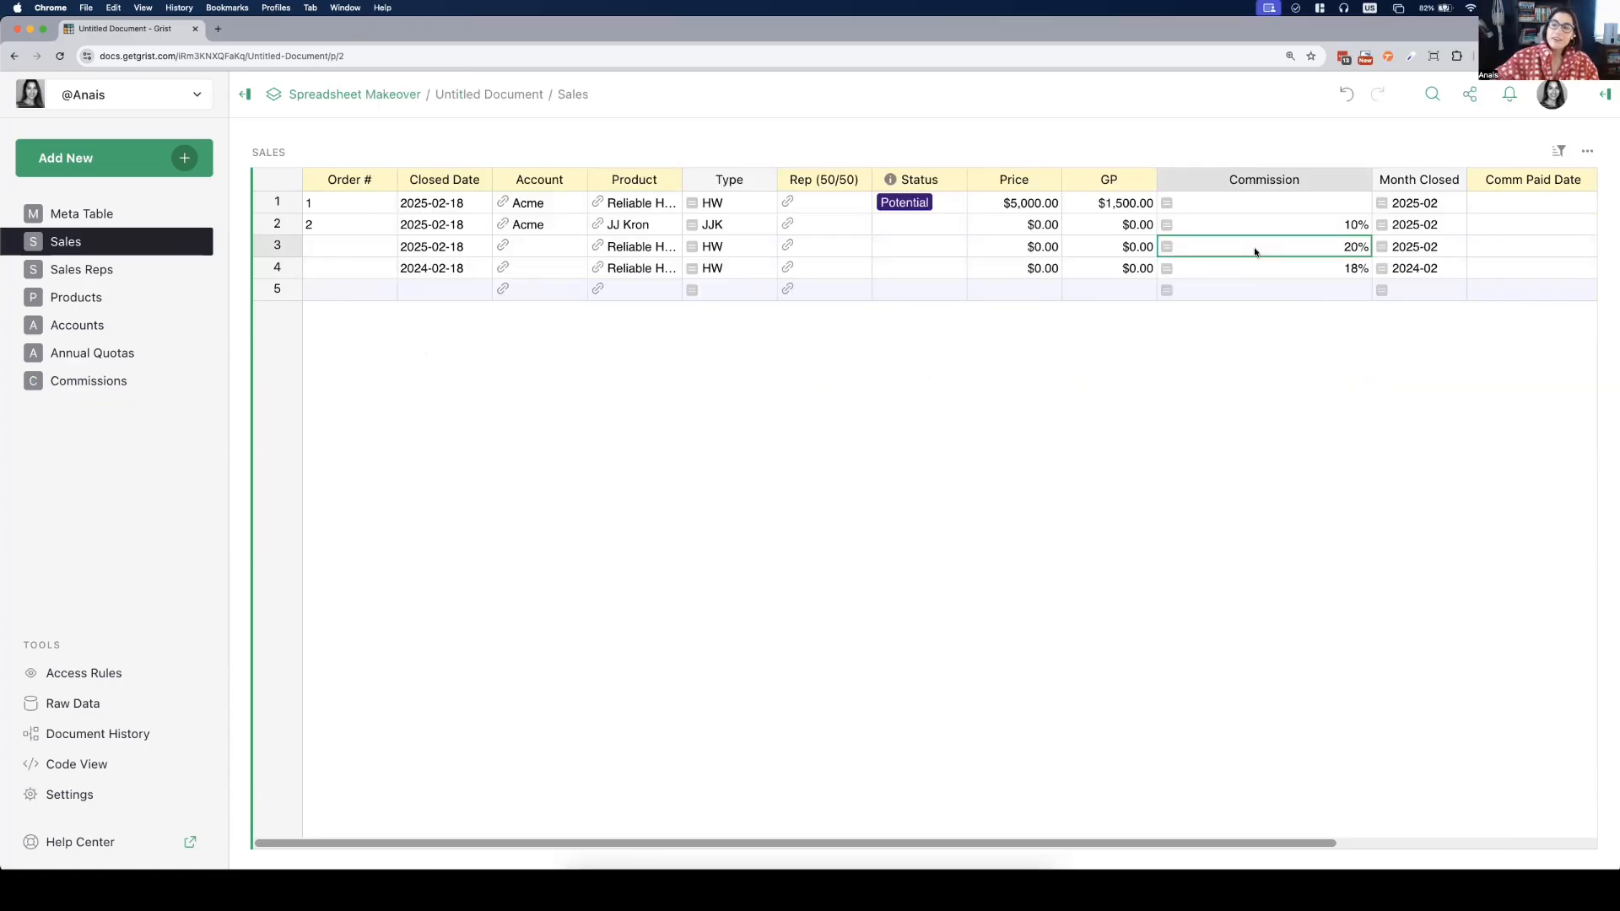
- Open the Commission formula in row 3, select its entire code and leave the editor without changes
{"action": "double_click", "coordinate": [1254, 251]}
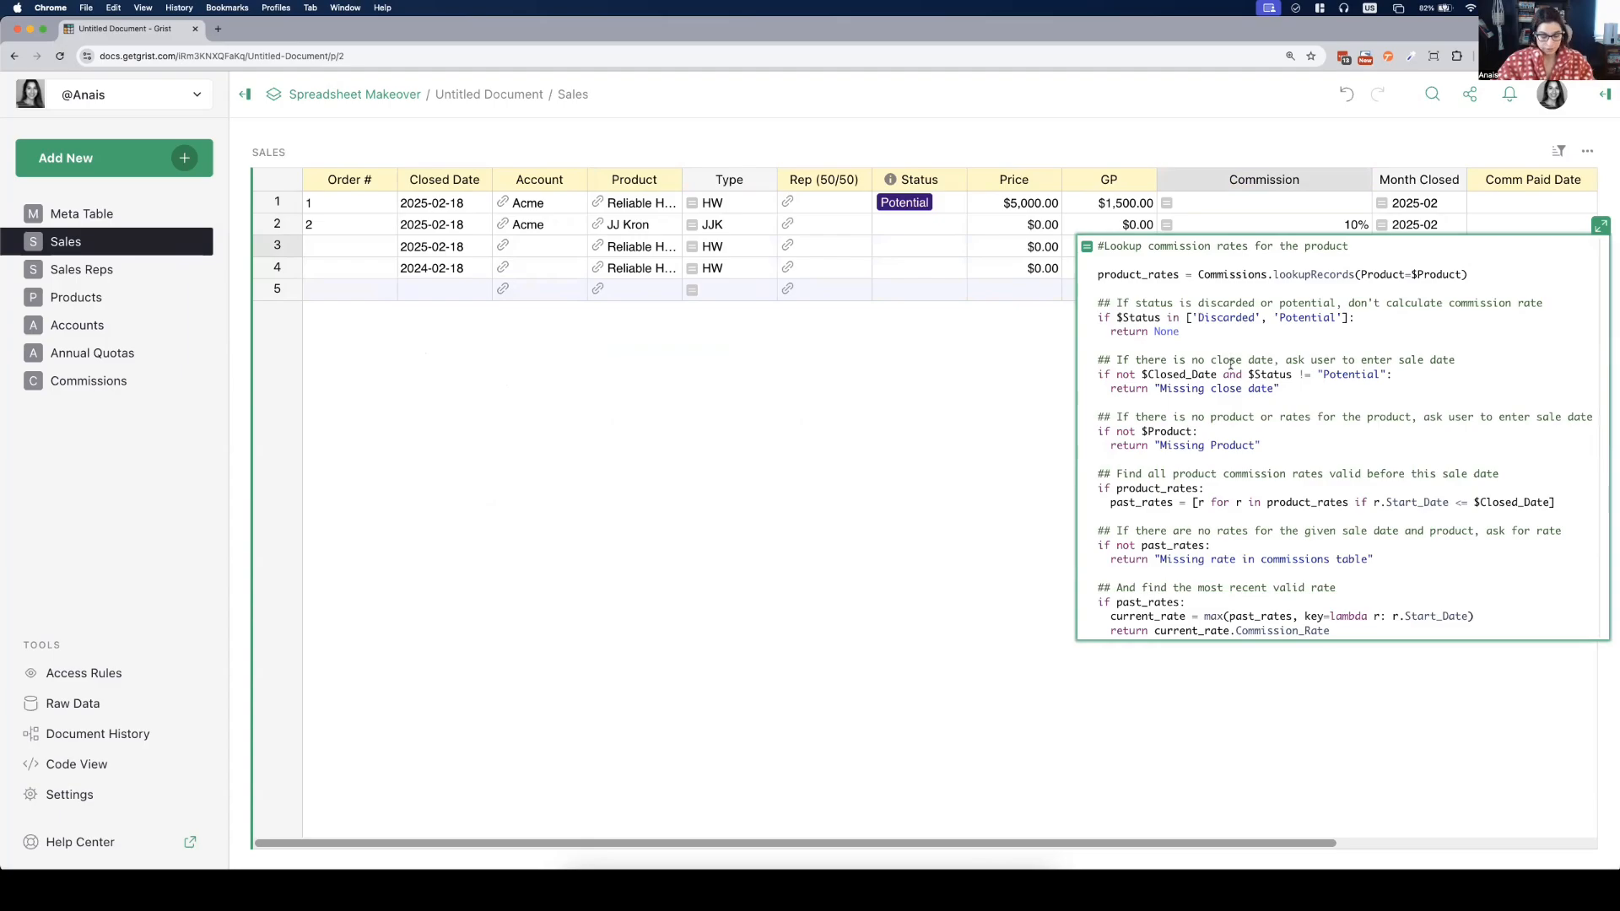
{"action": "key", "text": "super+a"}
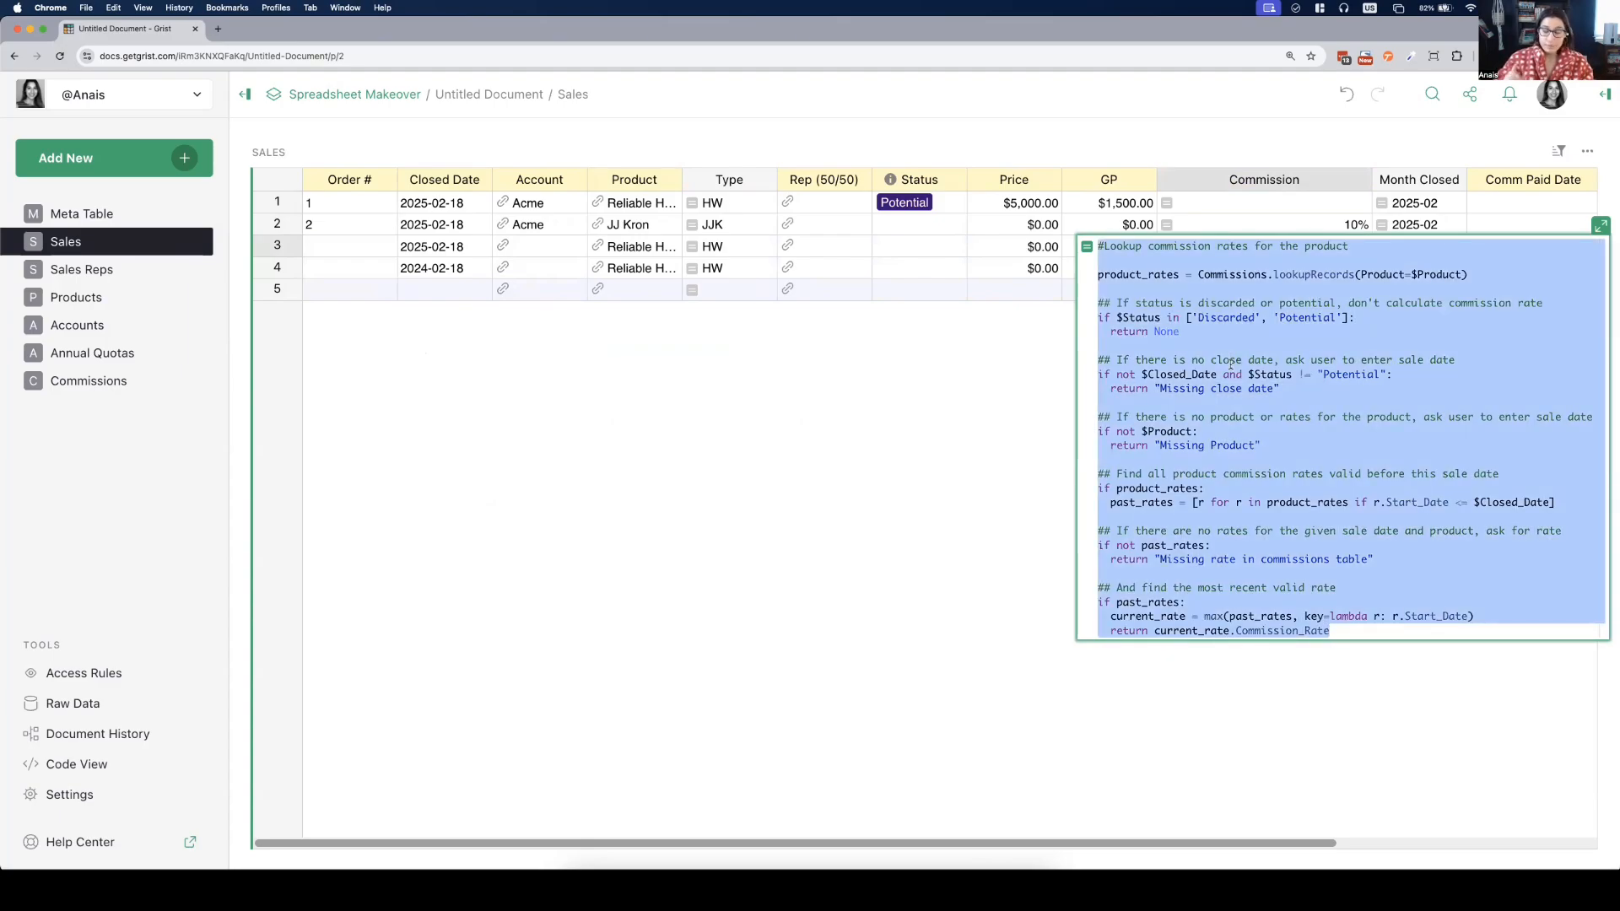
{"action": "key", "text": "Escape"}
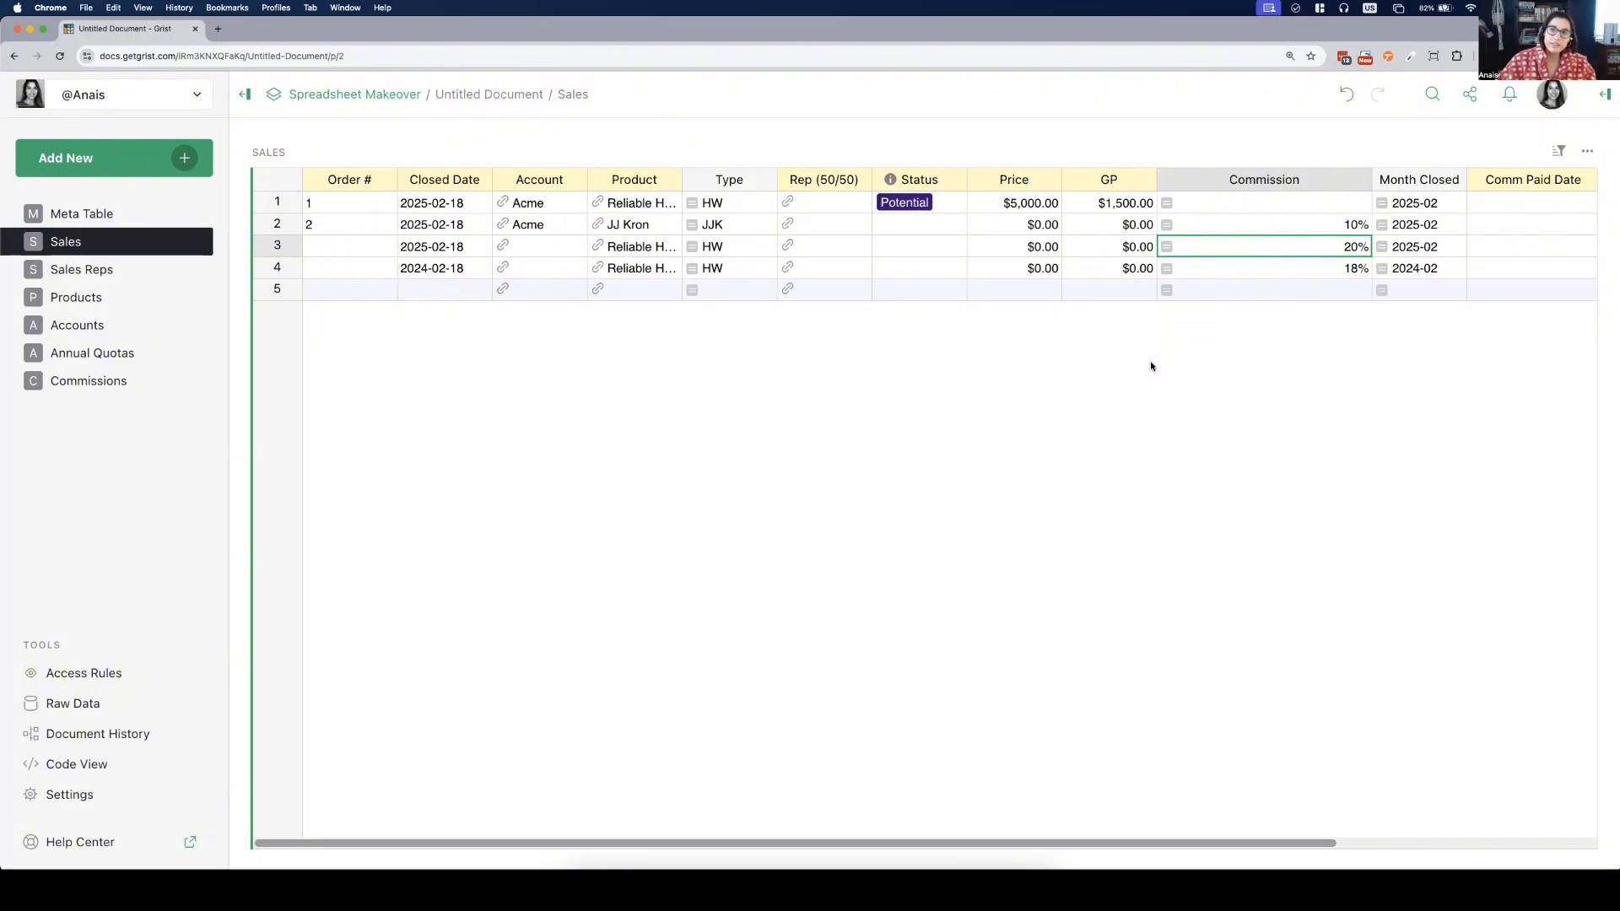
- Insert a column named "Commission Formula" directly after Commission in the Sales table
{"action": "left_click", "coordinate": [1587, 150]}
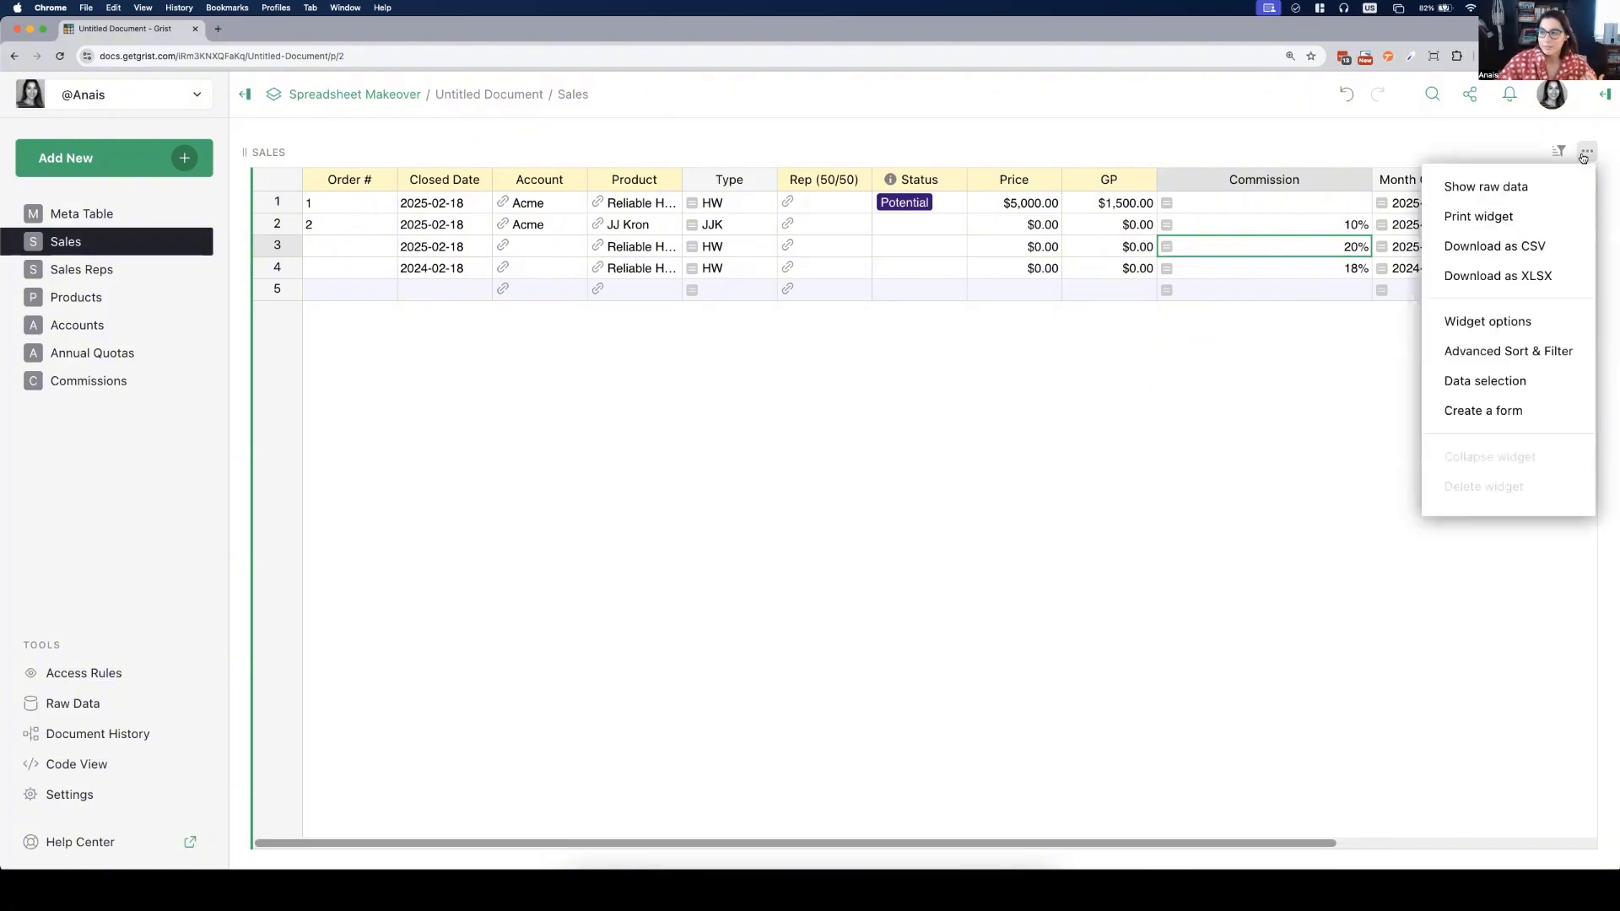
{"action": "left_click", "coordinate": [1495, 226]}
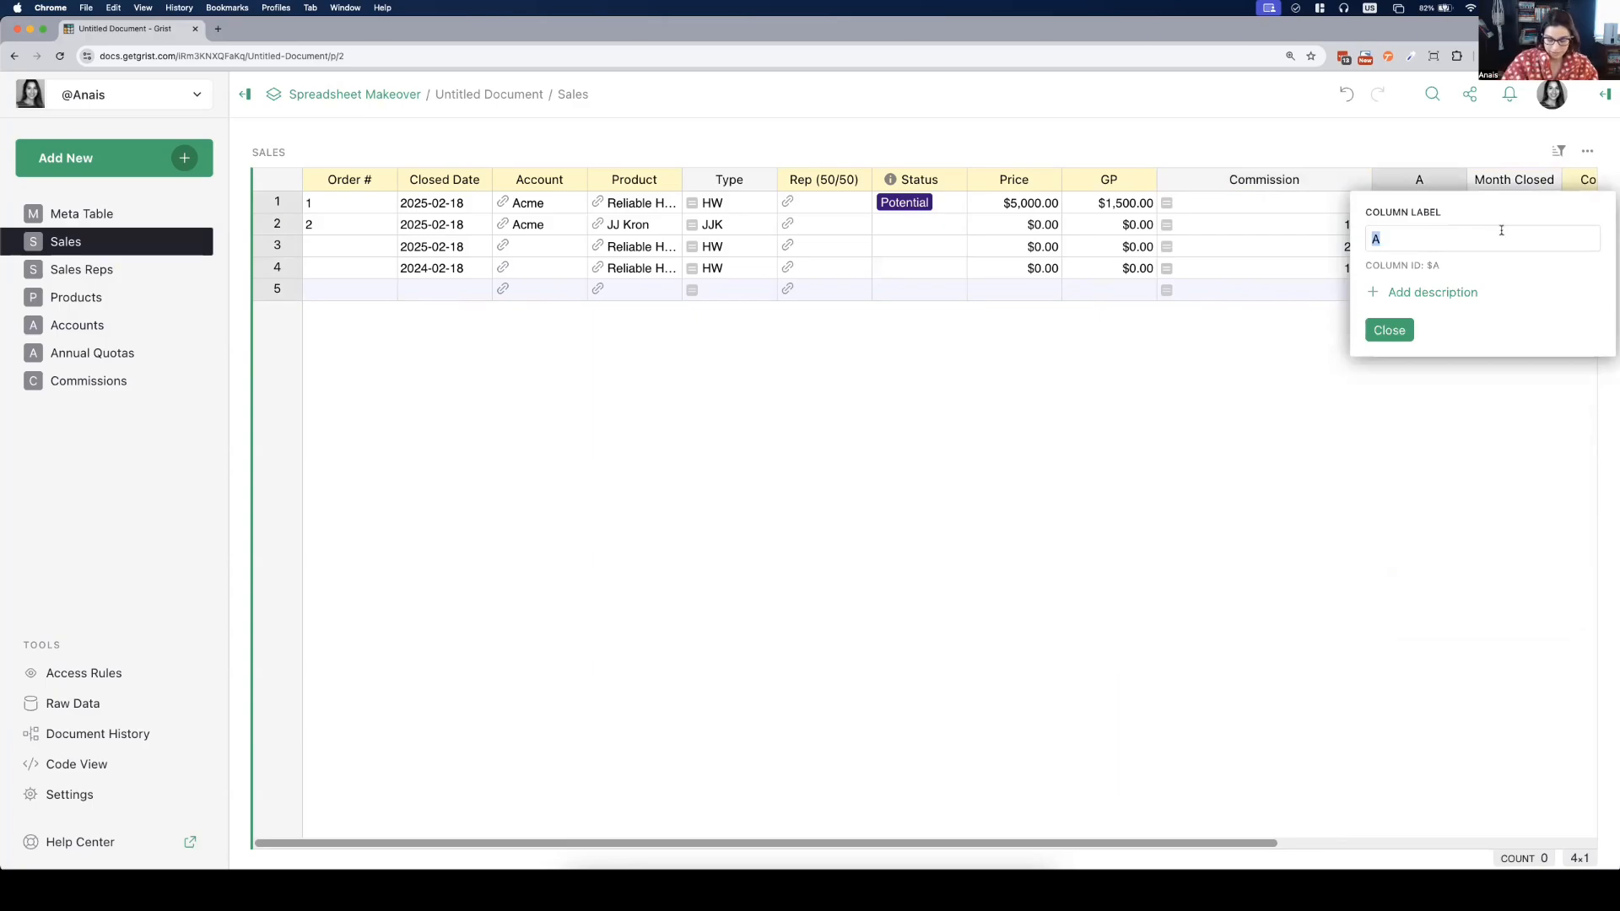
{"action": "type", "text": "Commissio"}
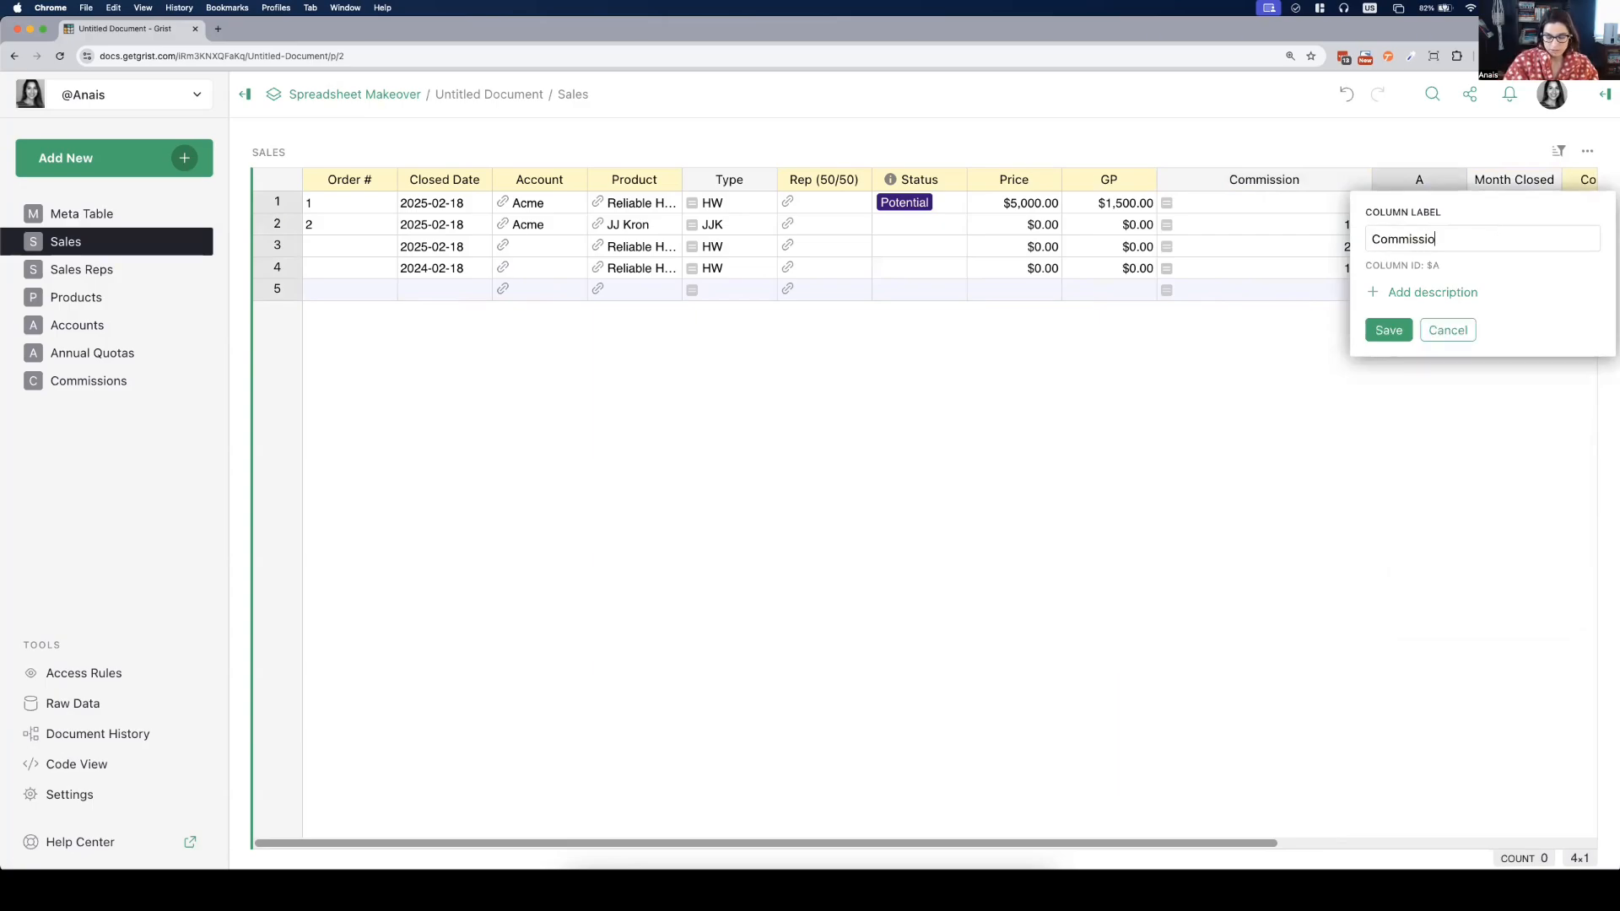
{"action": "type", "text": "n Formula"}
{"action": "key", "text": "Return"}
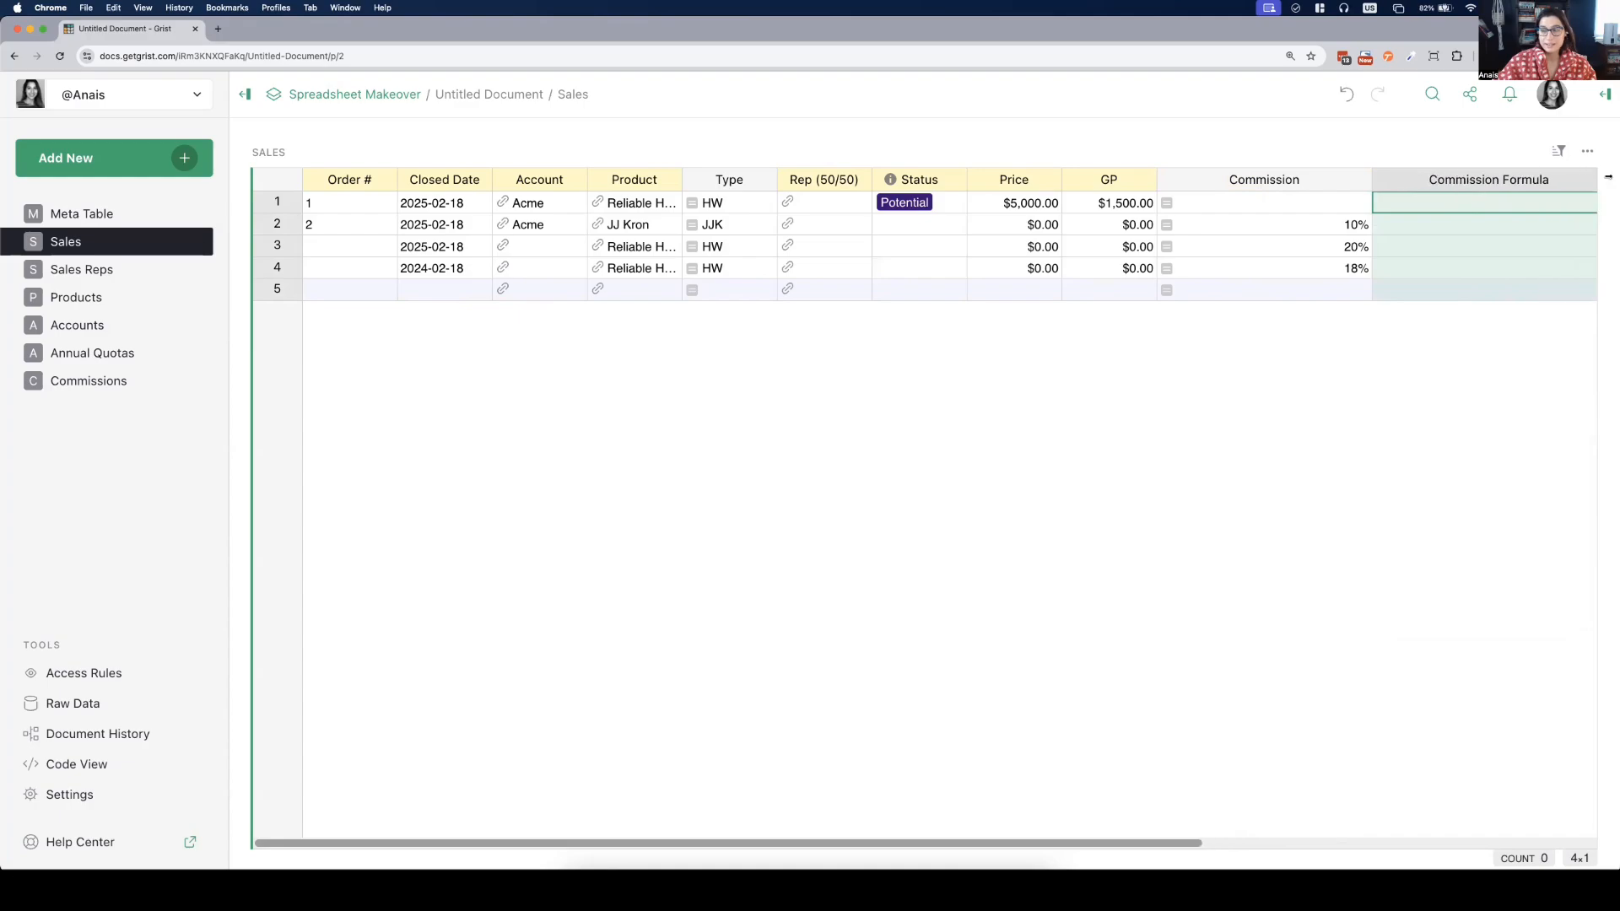
- Set the column type of Commission Formula to Text
{"action": "left_click", "coordinate": [1462, 206]}
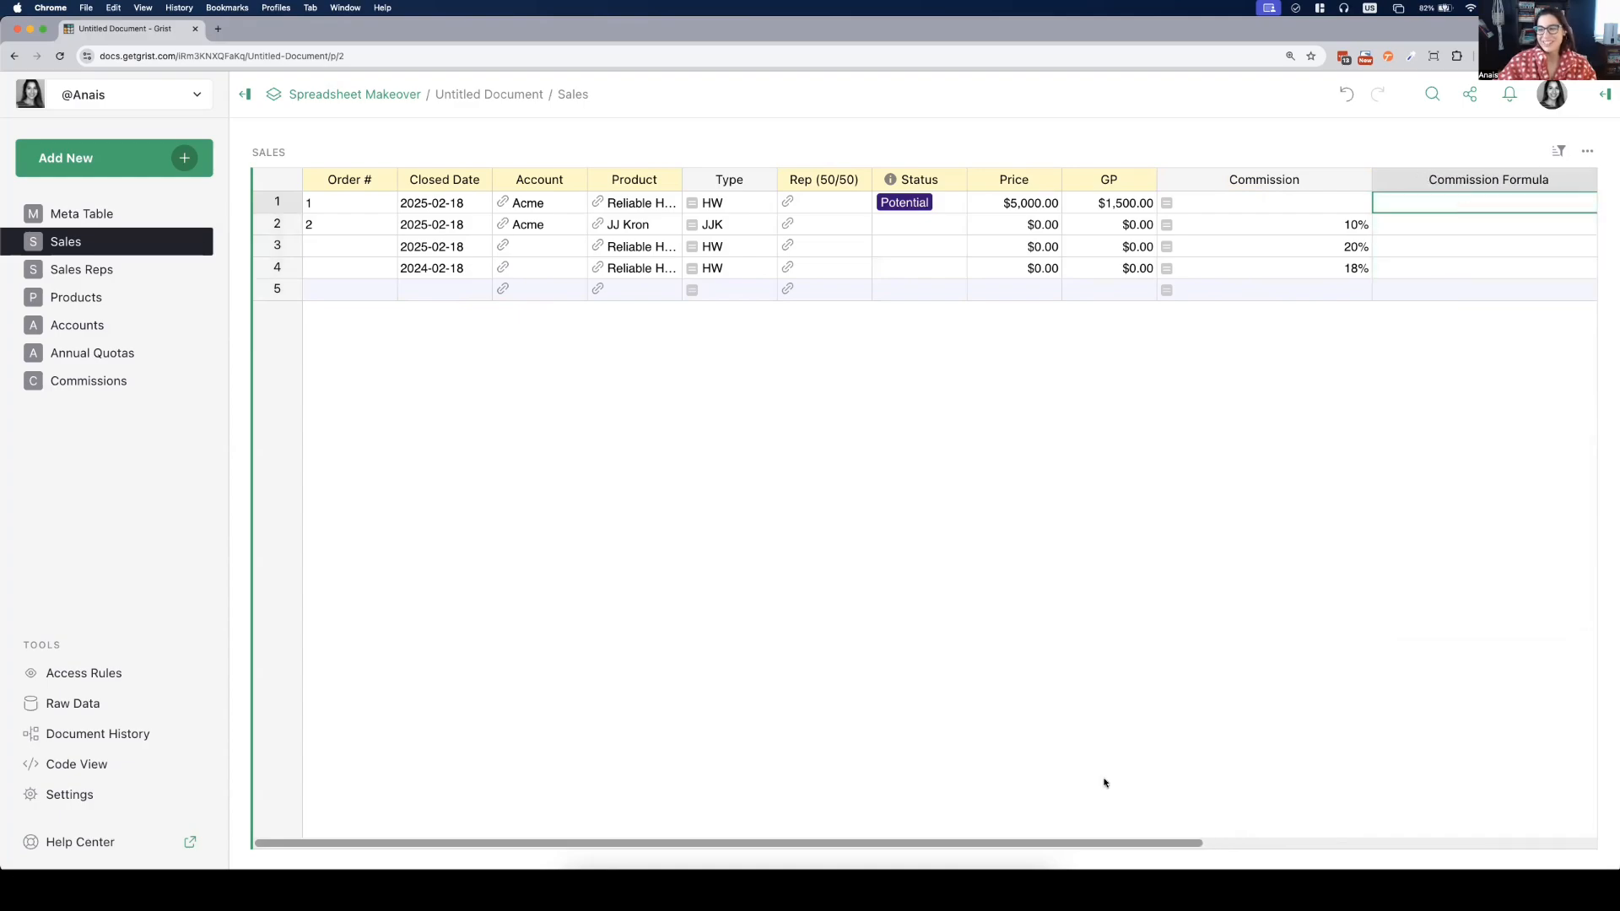
{"action": "left_click_drag", "start_coordinate": [1120, 842], "coordinate": [1428, 375]}
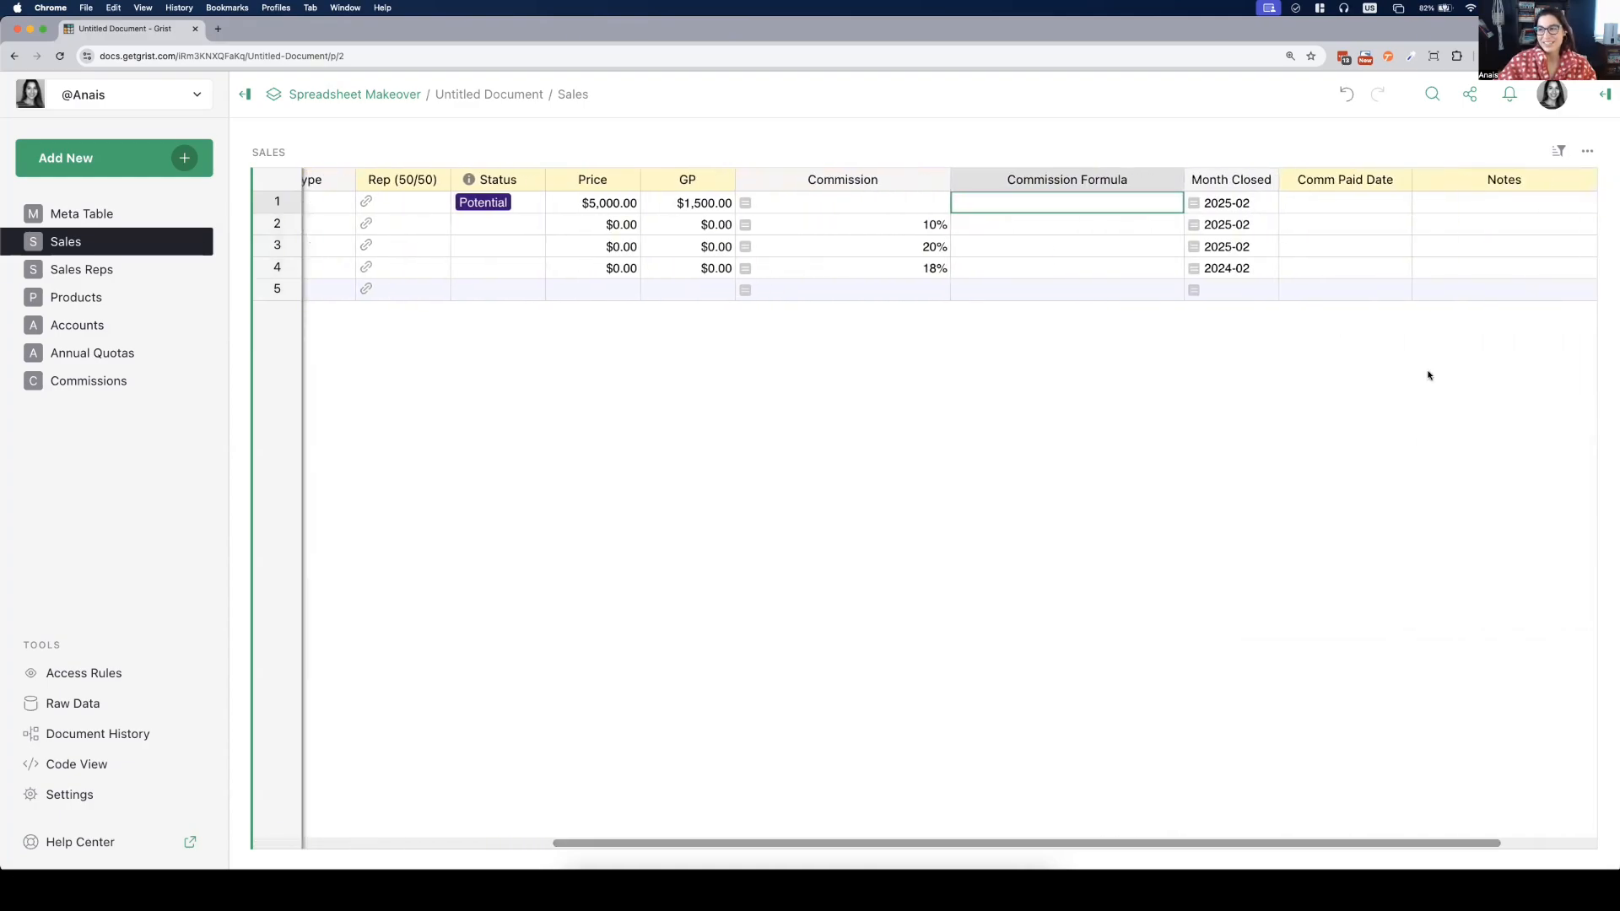
{"action": "left_click", "coordinate": [1608, 93]}
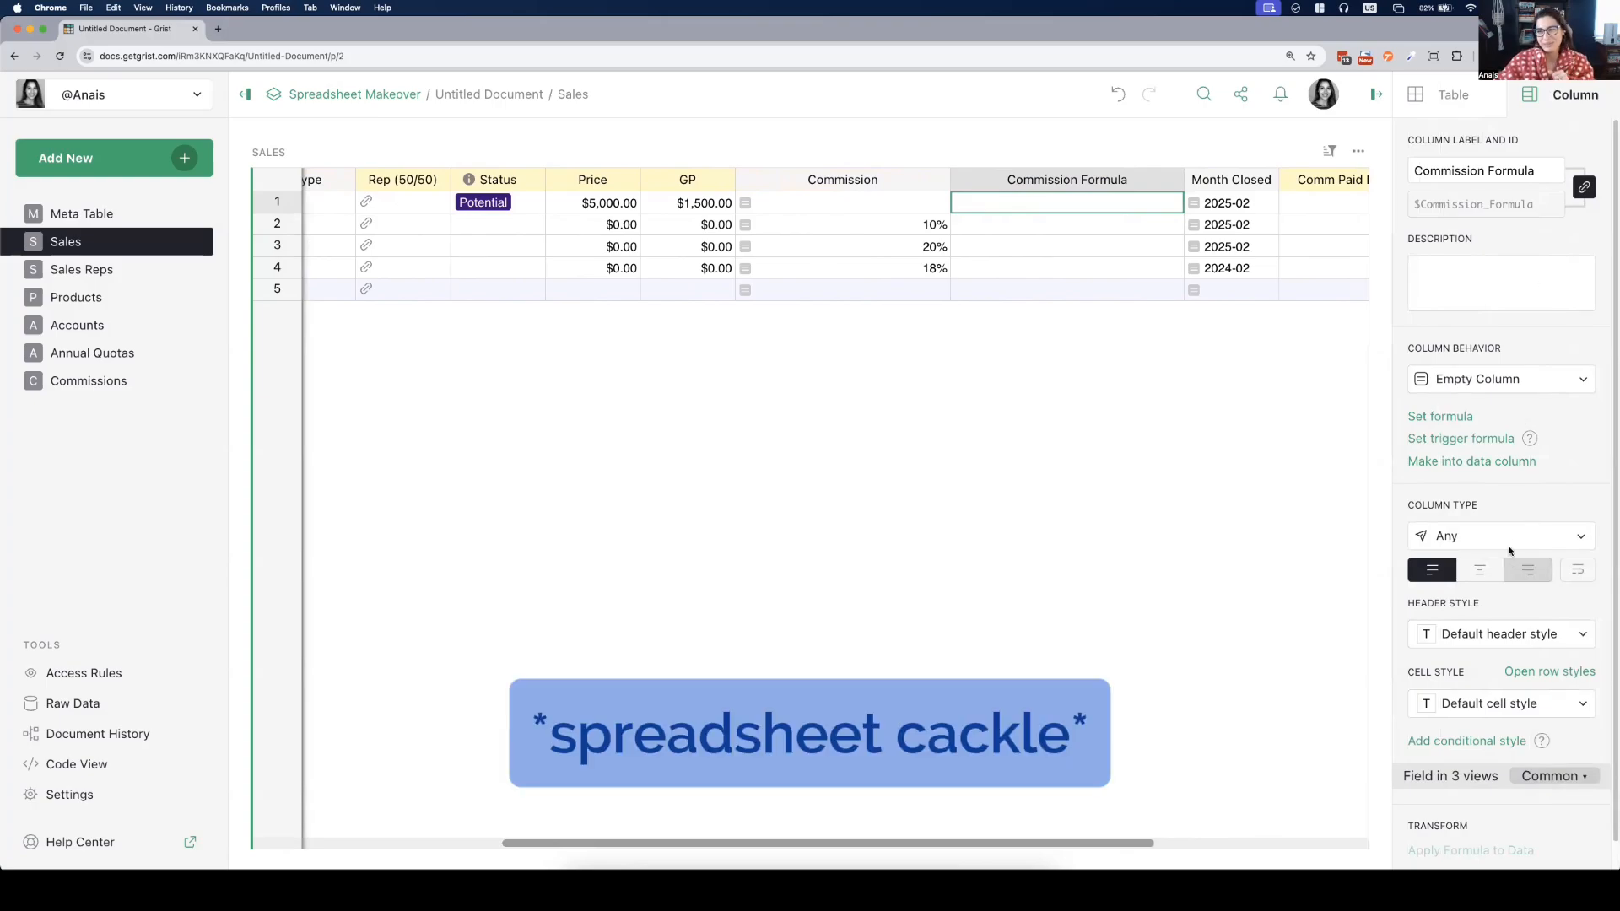
{"action": "left_click", "coordinate": [1533, 535]}
{"action": "left_click", "coordinate": [1469, 189]}
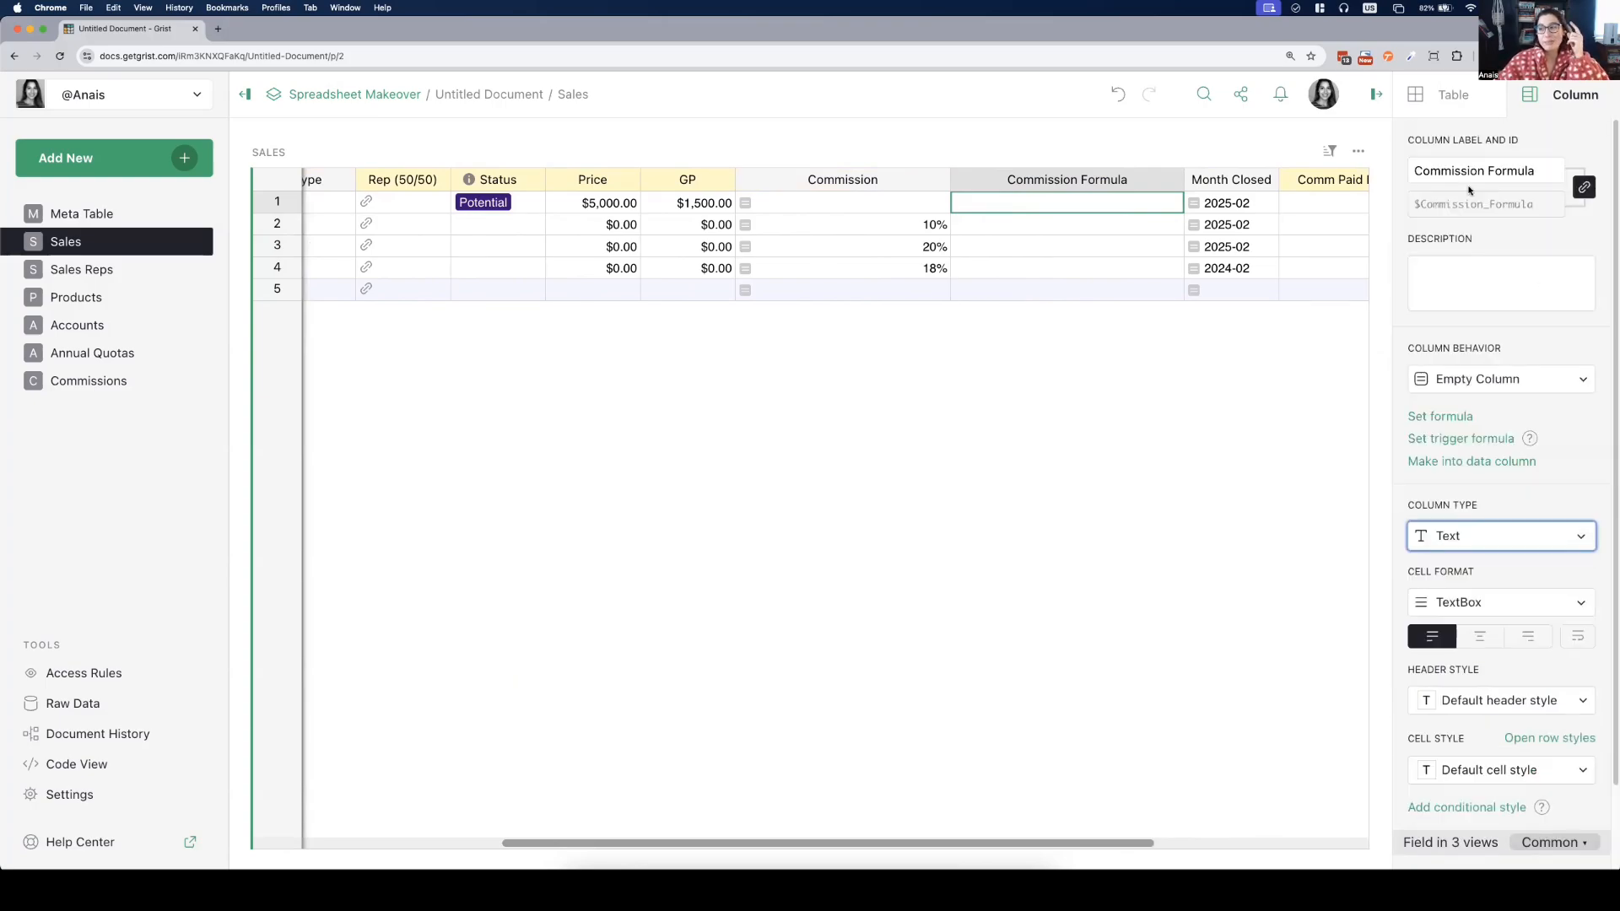
- Set the cell format of Commission Formula to Markdown and hide the column settings
{"action": "left_click", "coordinate": [1507, 601]}
{"action": "left_click", "coordinate": [1507, 673]}
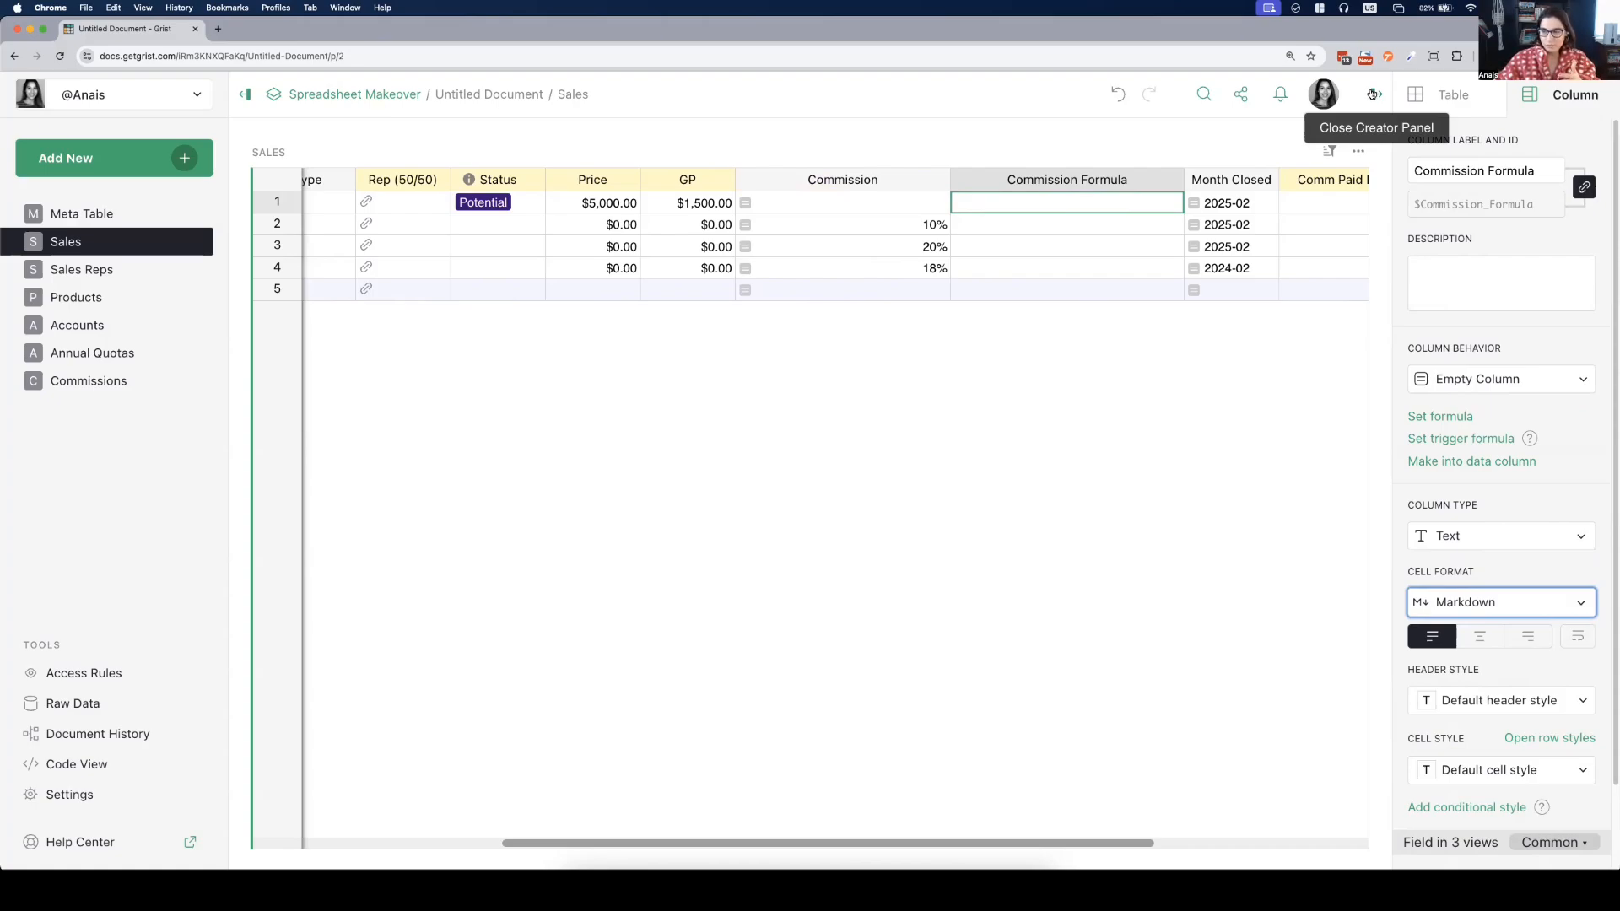
{"action": "left_click", "coordinate": [1374, 94]}
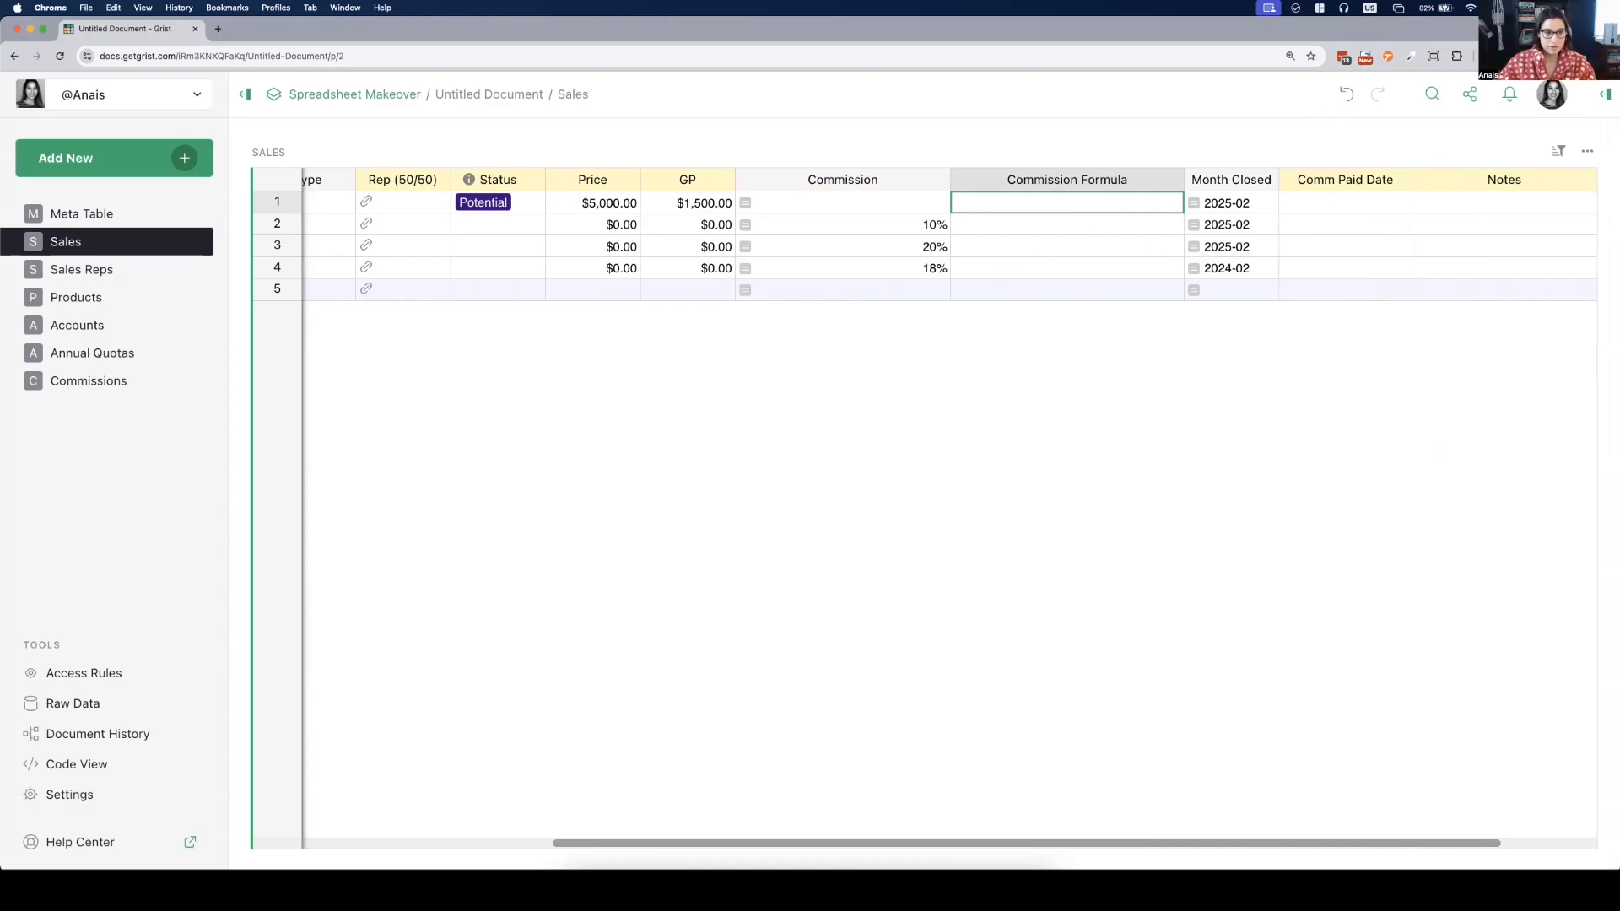
- Paste the Markdown instructions and commission lookup code into row 1 of Commission Formula, and widen the column to show the code
{"action": "double_click", "coordinate": [1101, 209]}
{"action": "key", "text": "cmd+v"}
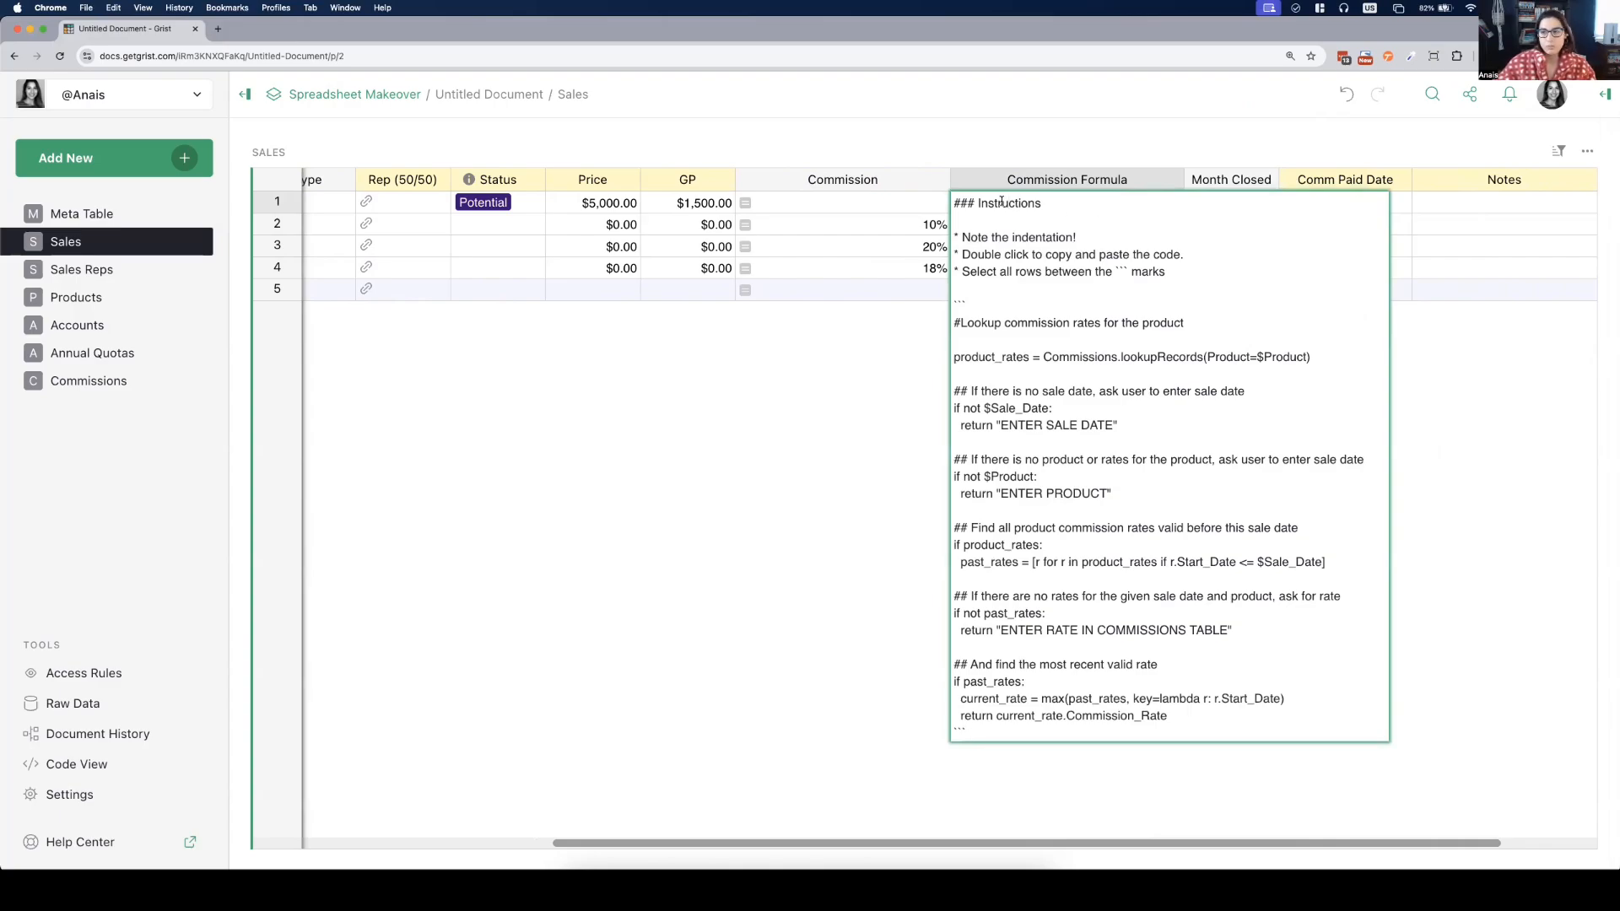
{"action": "key", "text": "Return"}
{"action": "left_click_drag", "start_coordinate": [1183, 179], "coordinate": [1436, 179]}
{"action": "scroll", "coordinate": [1142, 417], "scroll_direction": "down", "scroll_amount": 2}
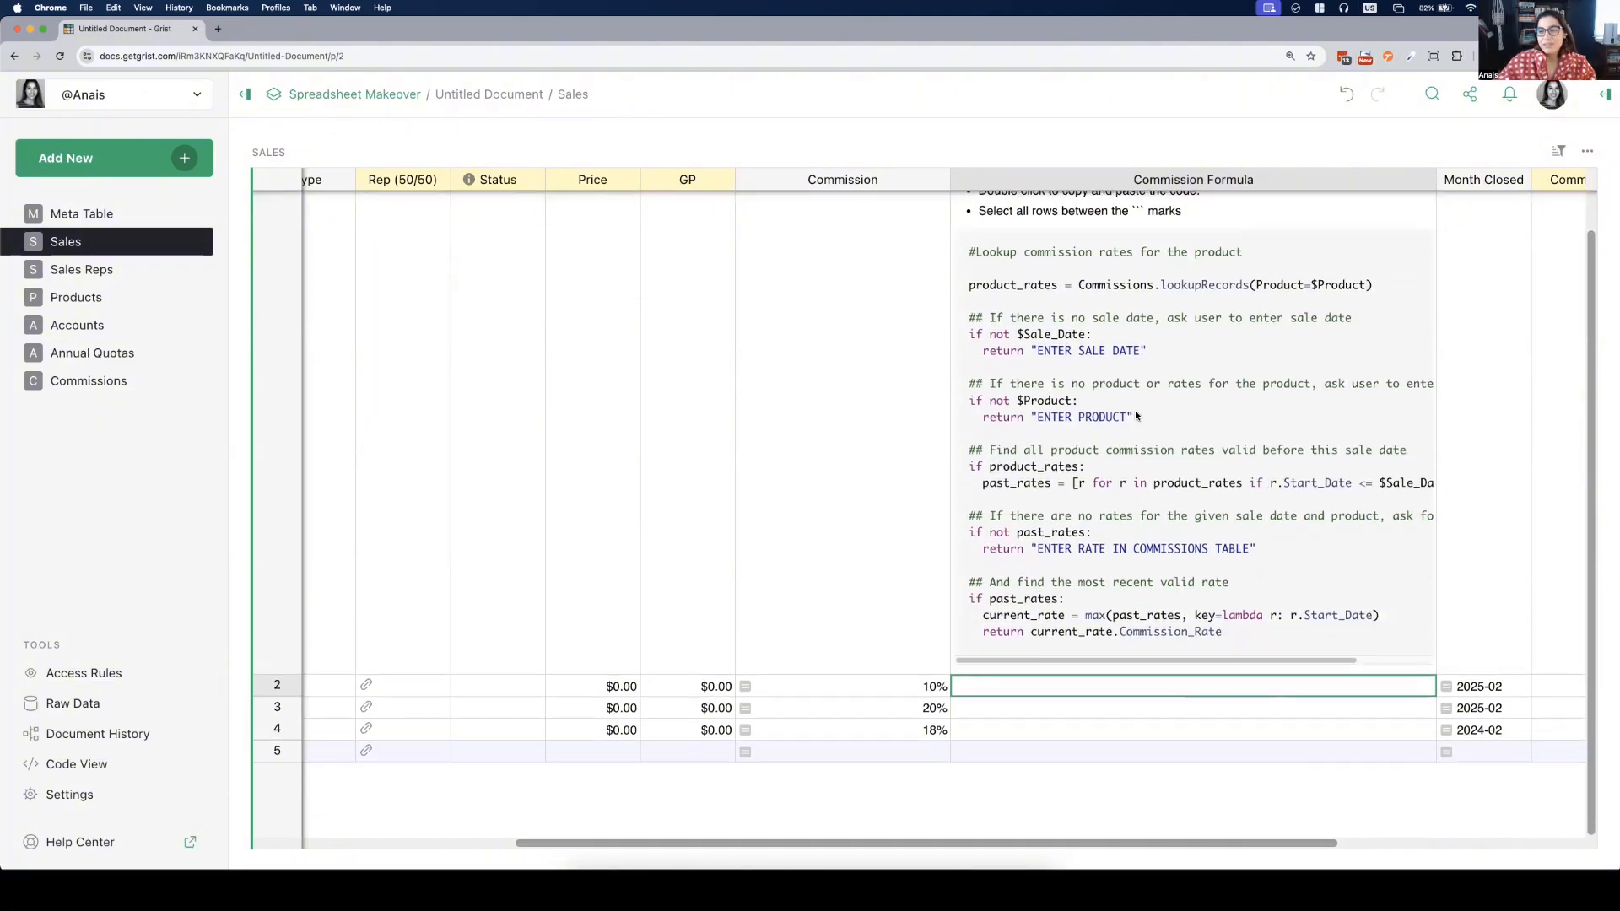
{"action": "scroll", "coordinate": [1132, 416], "scroll_direction": "up", "scroll_amount": 2}
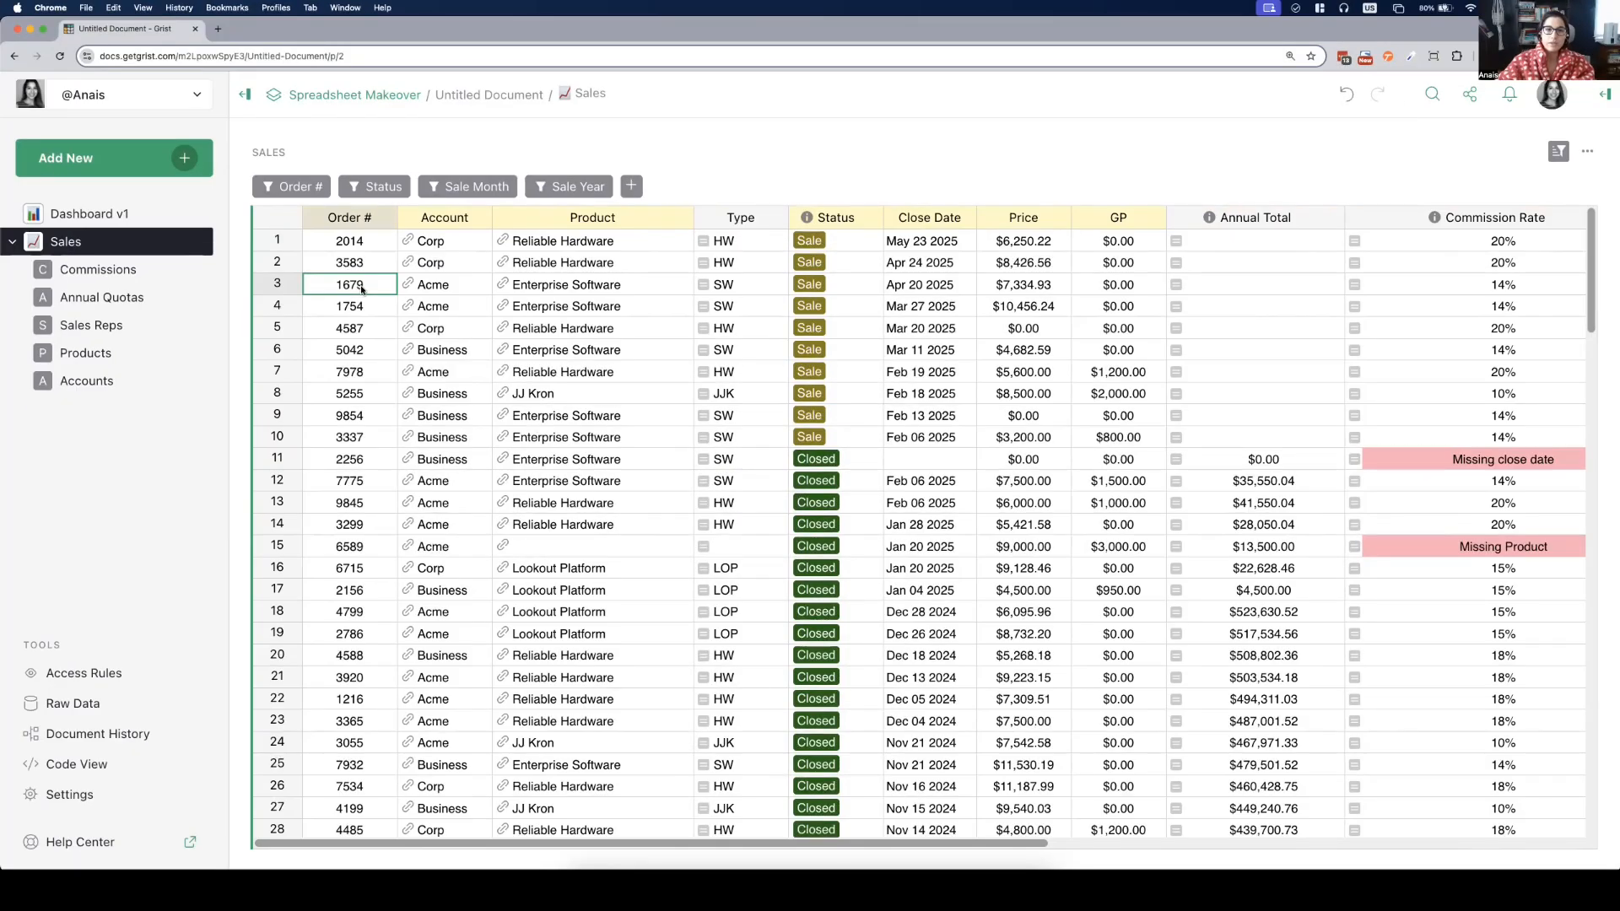
- Examine the monthly summary on Dashboard v1 and the Sales table's columns through Commission Rate in the finished document
{"action": "left_click", "coordinate": [100, 211]}
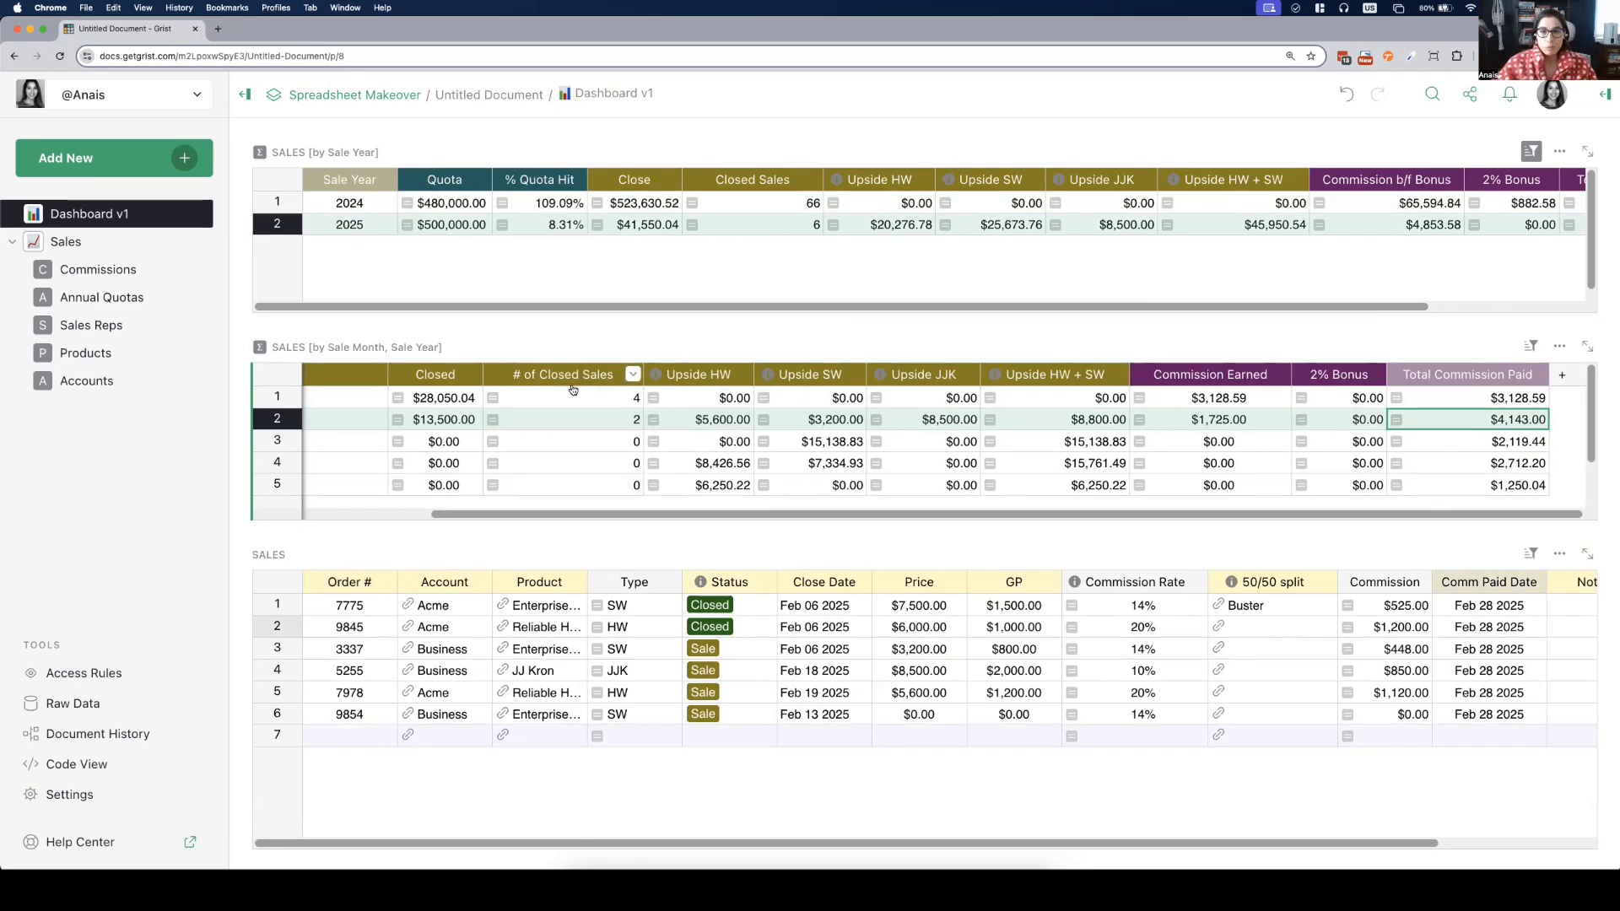
{"action": "scroll", "coordinate": [573, 390], "scroll_direction": "left", "scroll_amount": 5}
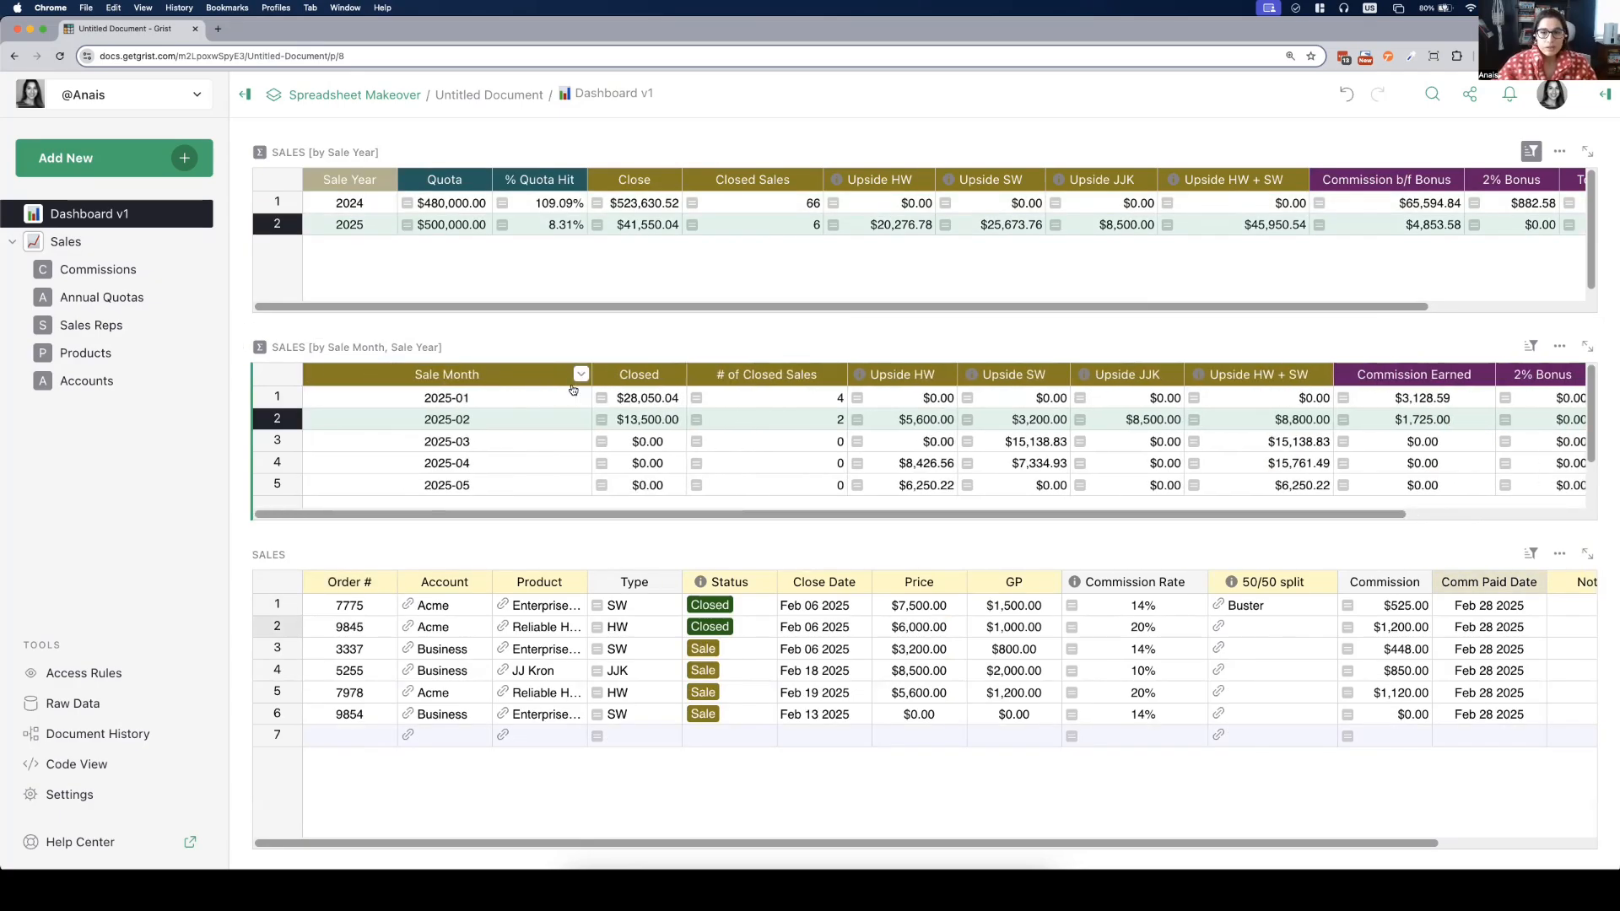
{"action": "left_click", "coordinate": [66, 241]}
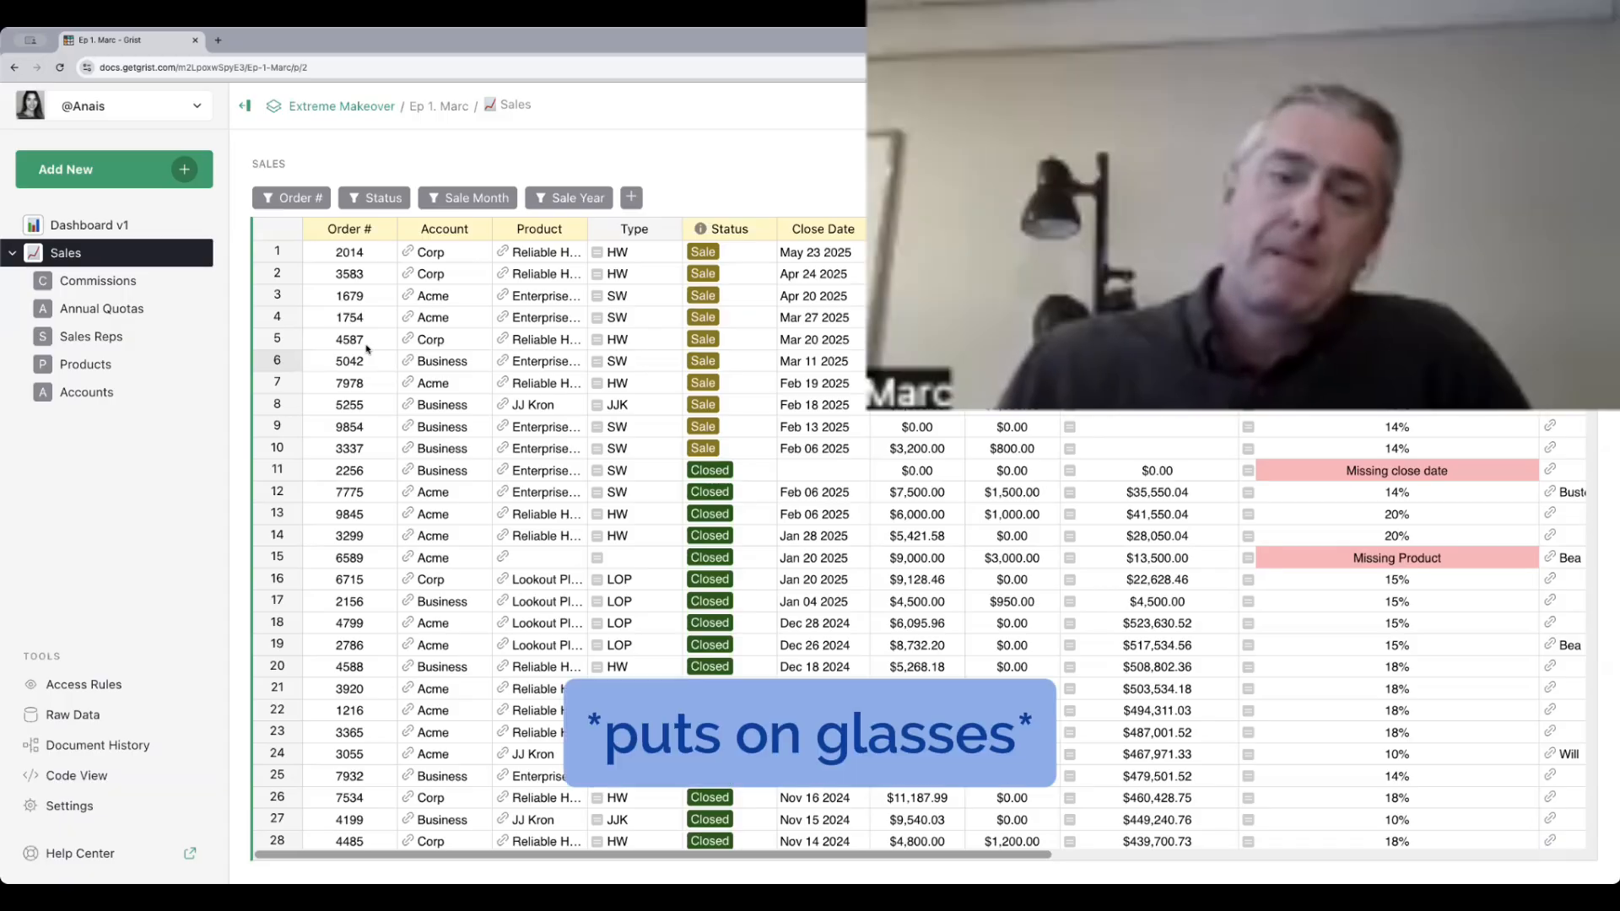
{"action": "left_click", "coordinate": [357, 256]}
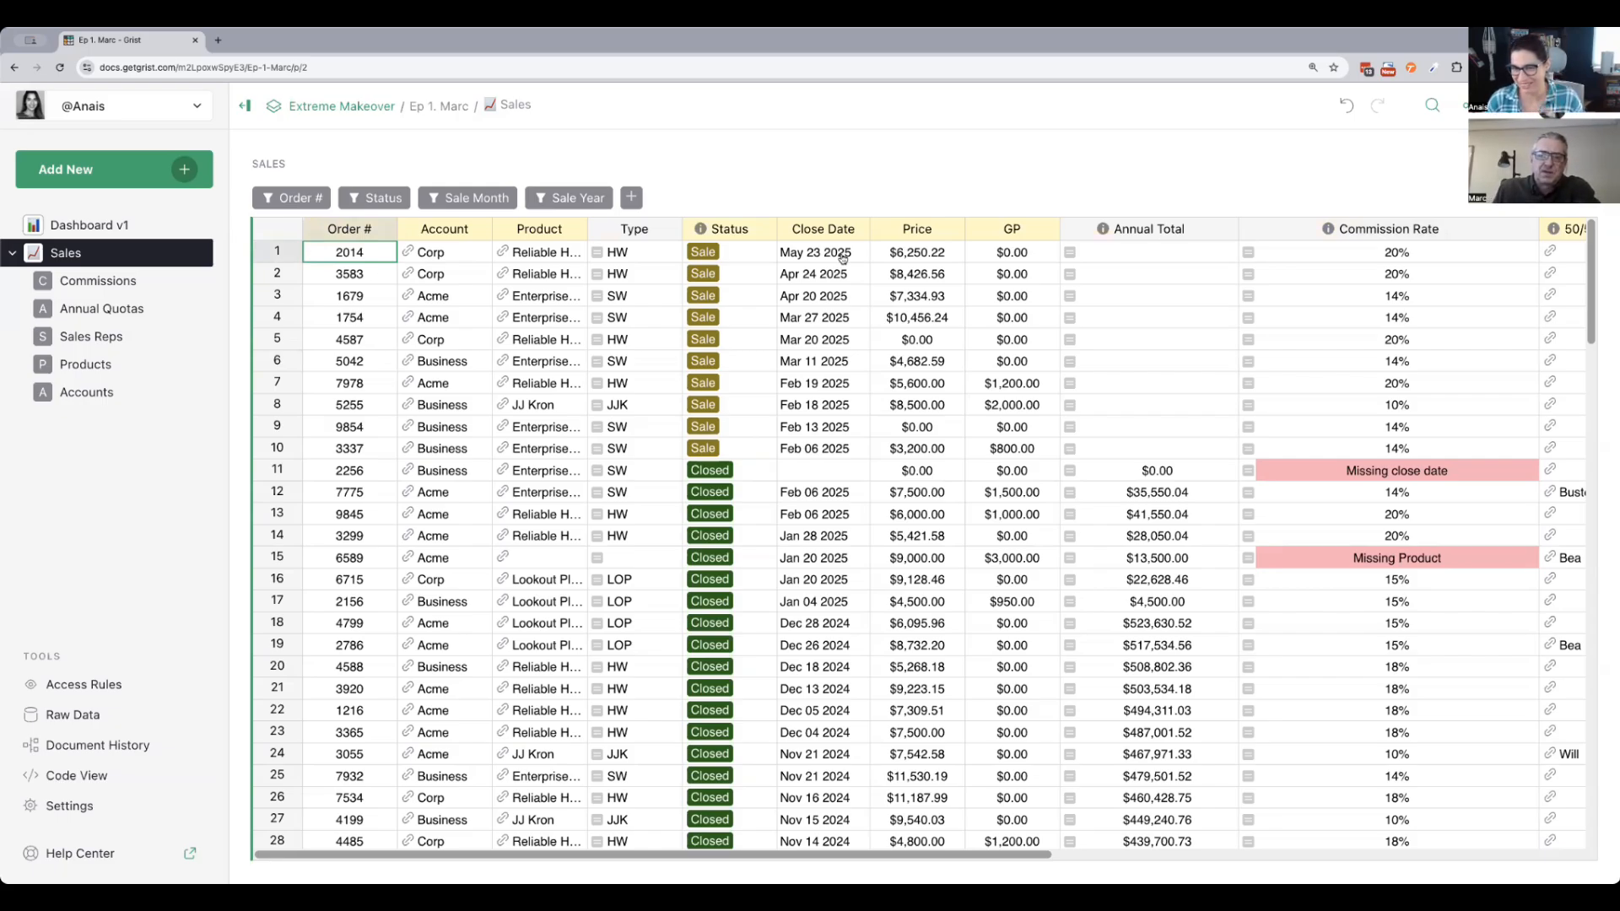
{"action": "scroll", "coordinate": [1126, 337], "scroll_direction": "right", "scroll_amount": 1}
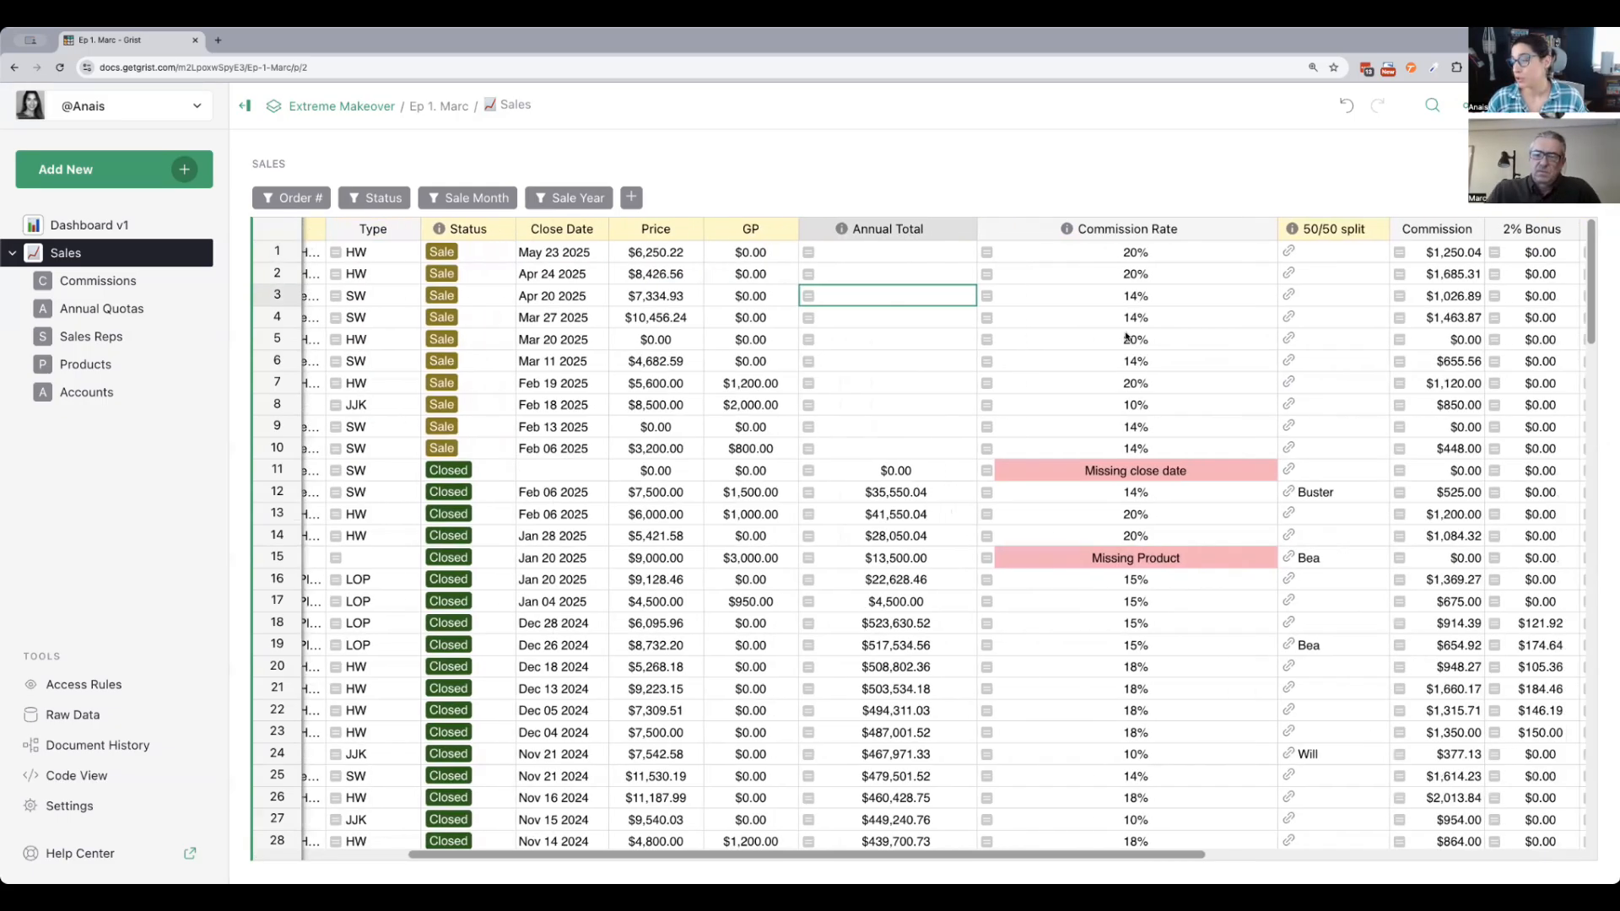
{"action": "scroll", "coordinate": [1127, 337], "scroll_direction": "right", "scroll_amount": 3}
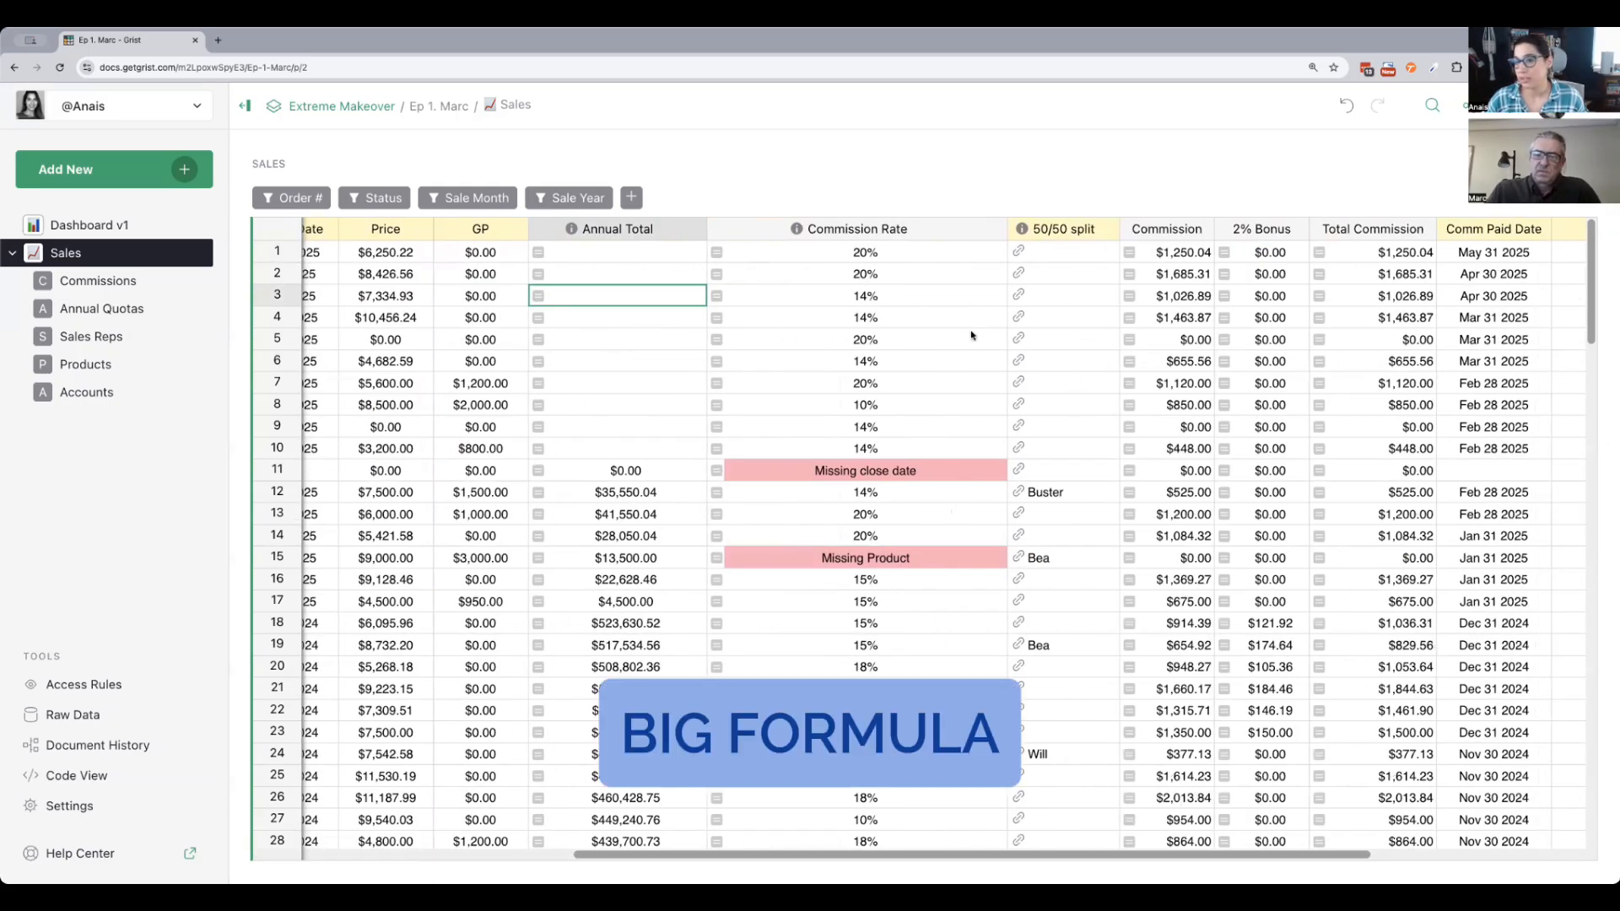
{"action": "left_click", "coordinate": [918, 333]}
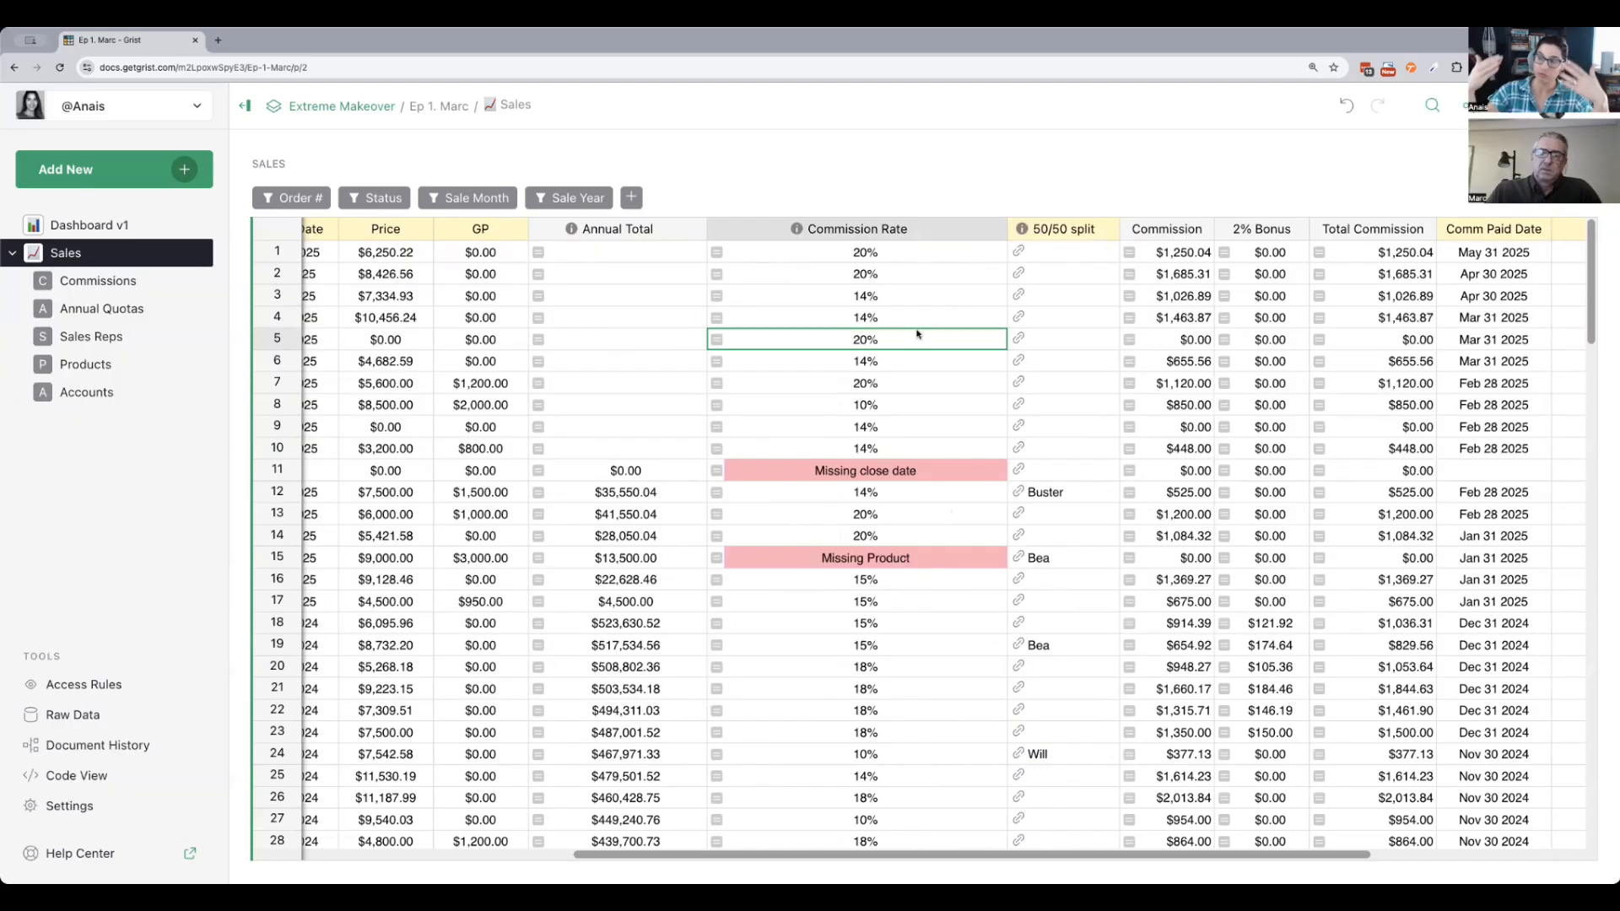
{"action": "scroll", "coordinate": [958, 359], "scroll_direction": "left", "scroll_amount": 6}
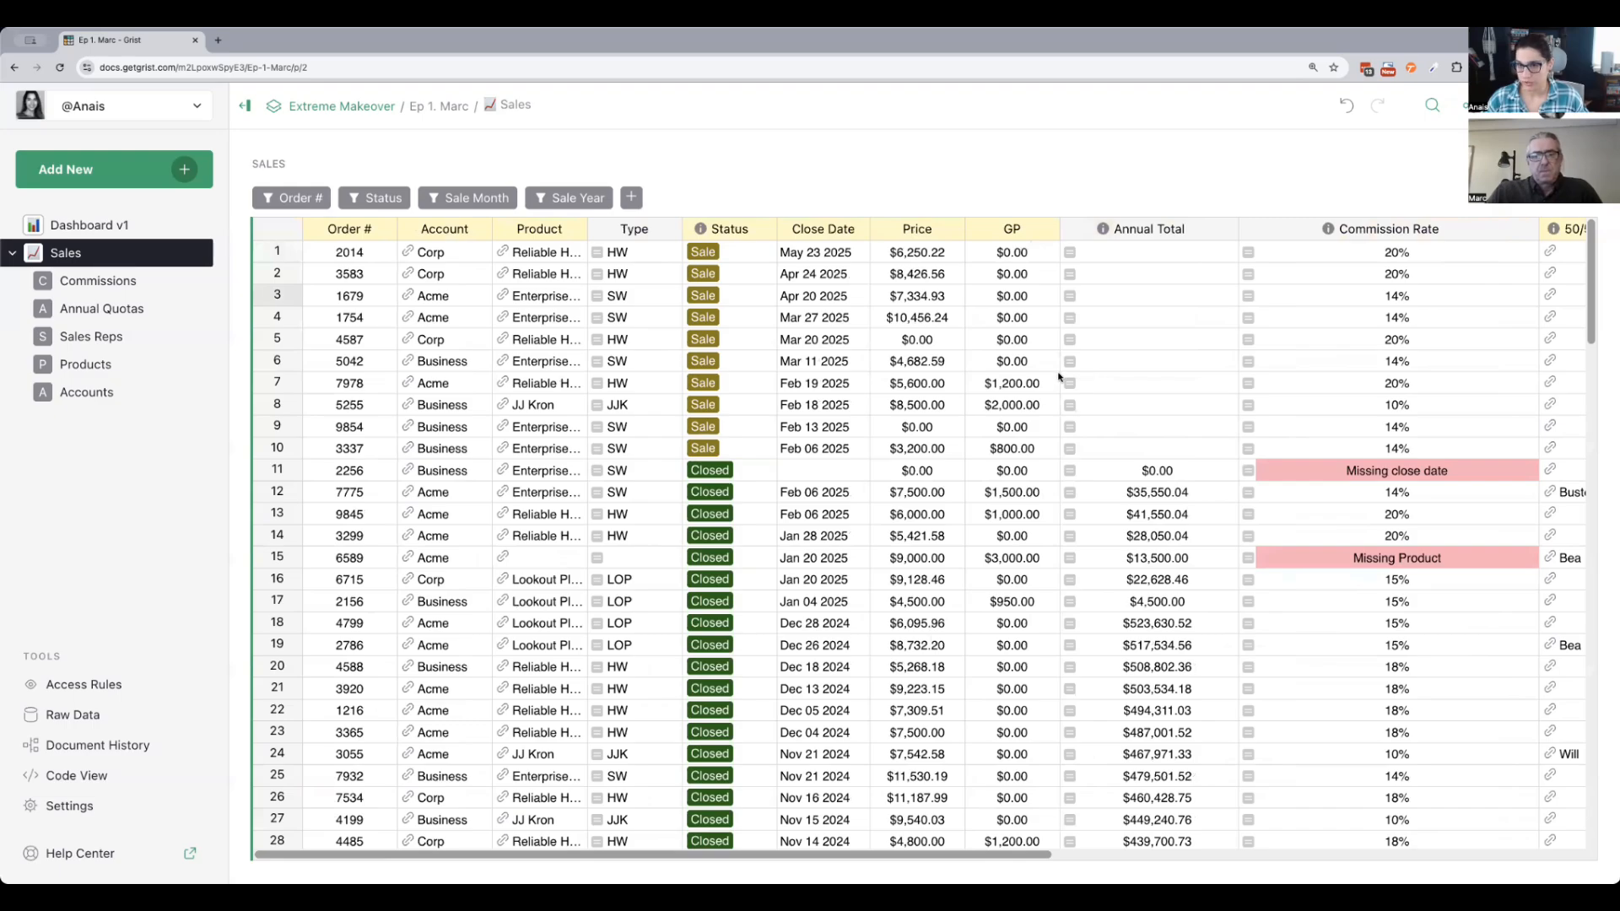
- Widen the Product column in the Sales table to fit the full product names, and open the Products table
{"action": "left_click", "coordinate": [540, 252]}
{"action": "left_click_drag", "start_coordinate": [588, 228], "coordinate": [694, 229]}
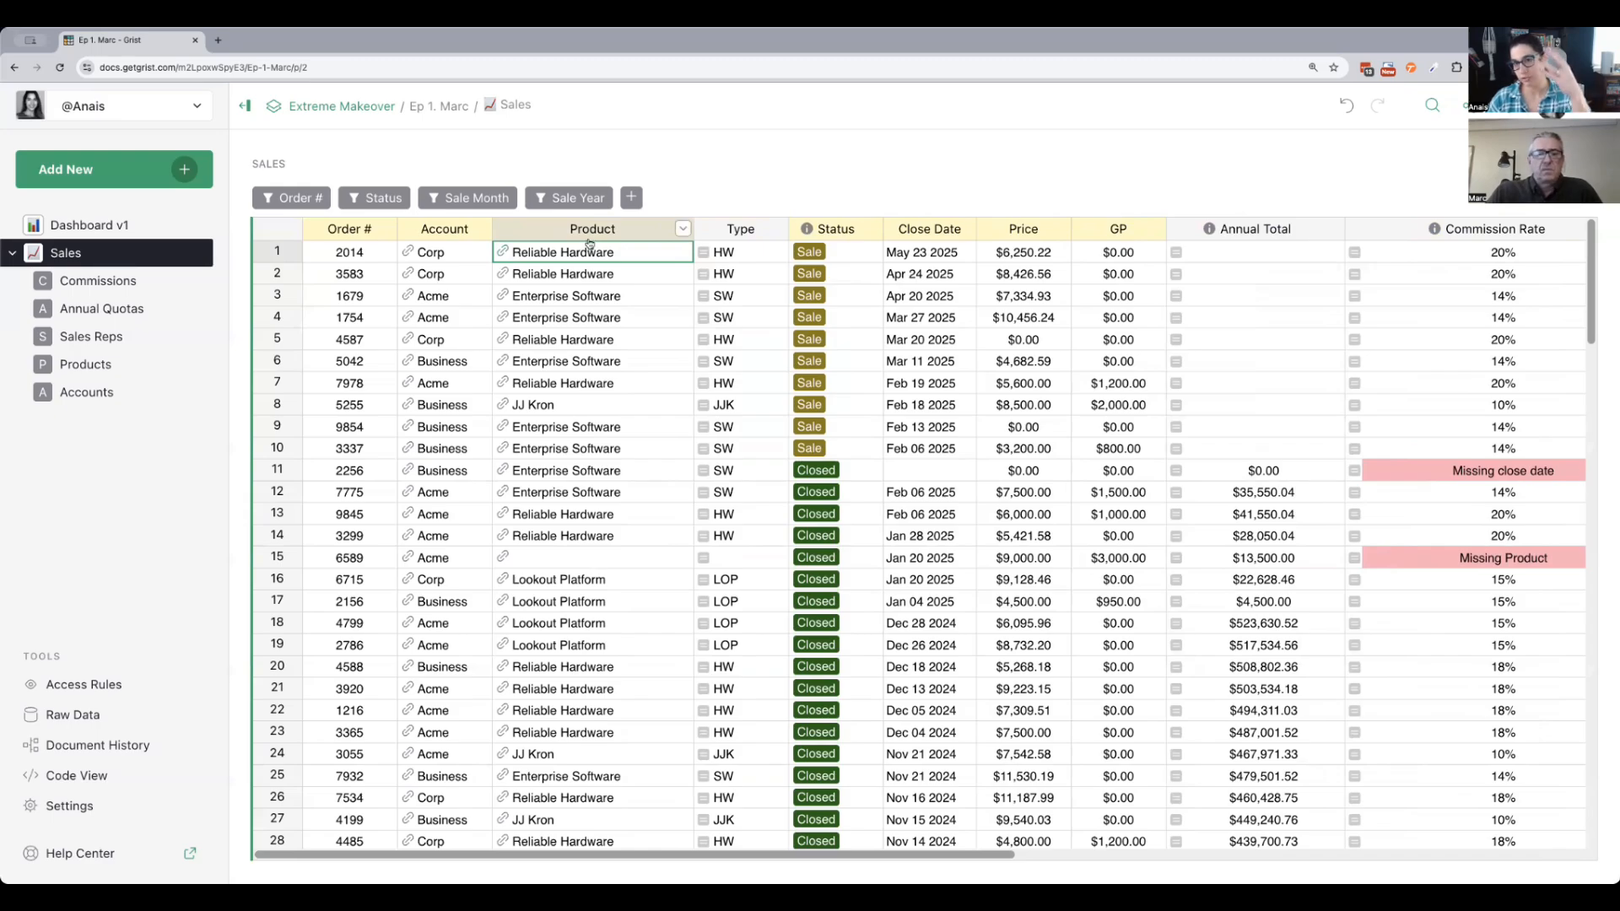
{"action": "left_click", "coordinate": [129, 369]}
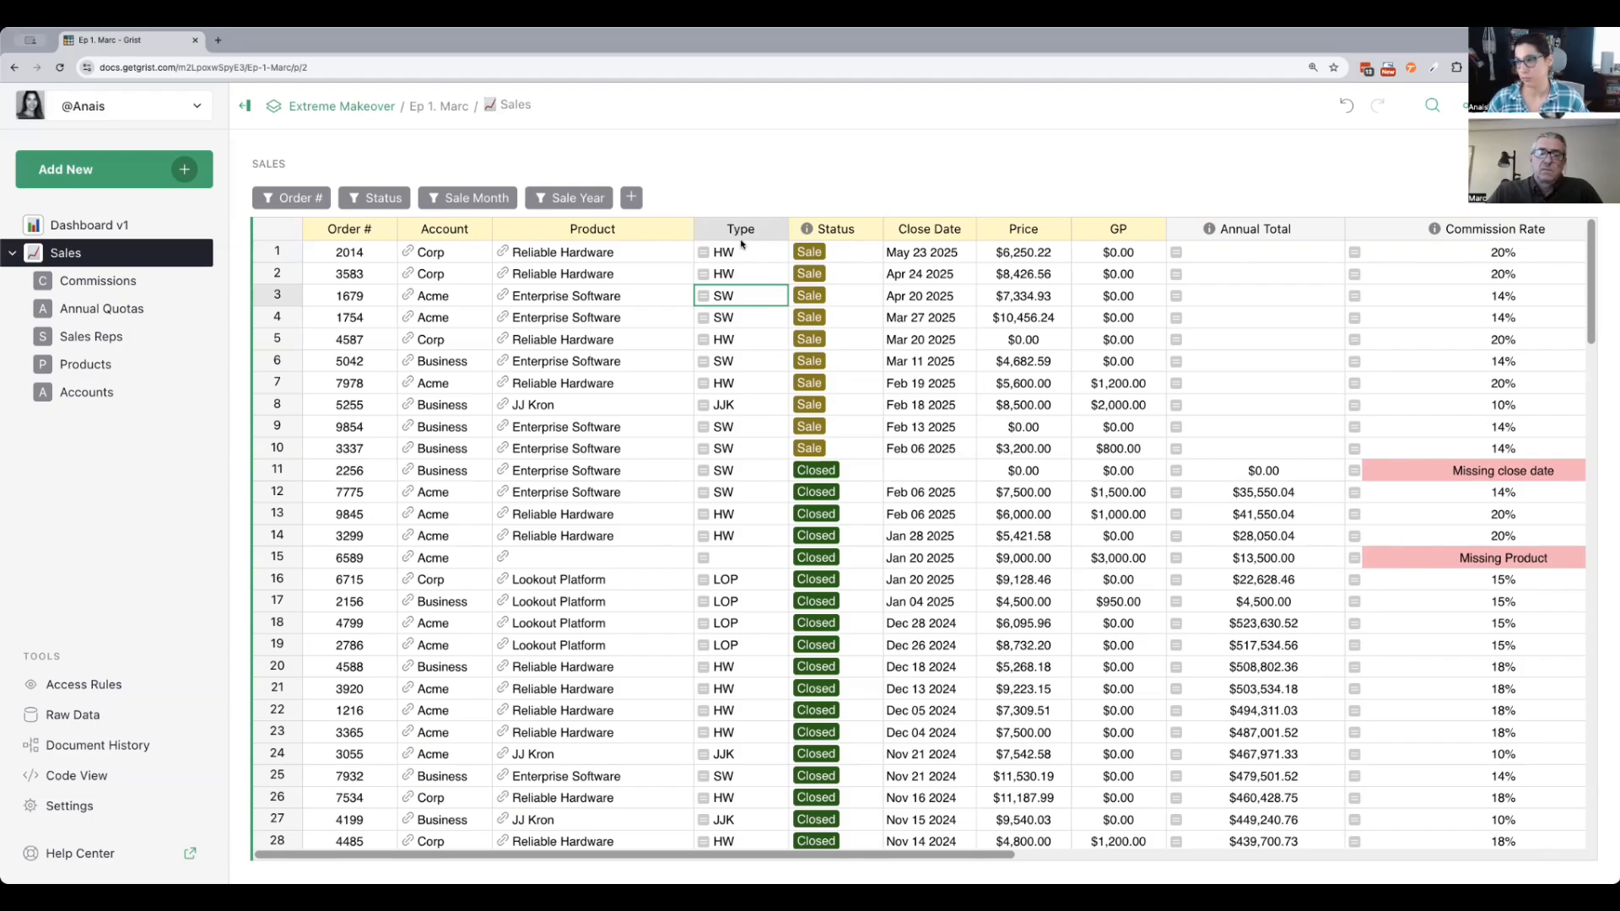
- Compare the Commission Rate column in Sales with the Reliable Hardware rates and validity dates in the Commissions table
{"action": "scroll", "coordinate": [697, 344], "scroll_direction": "right", "scroll_amount": 2}
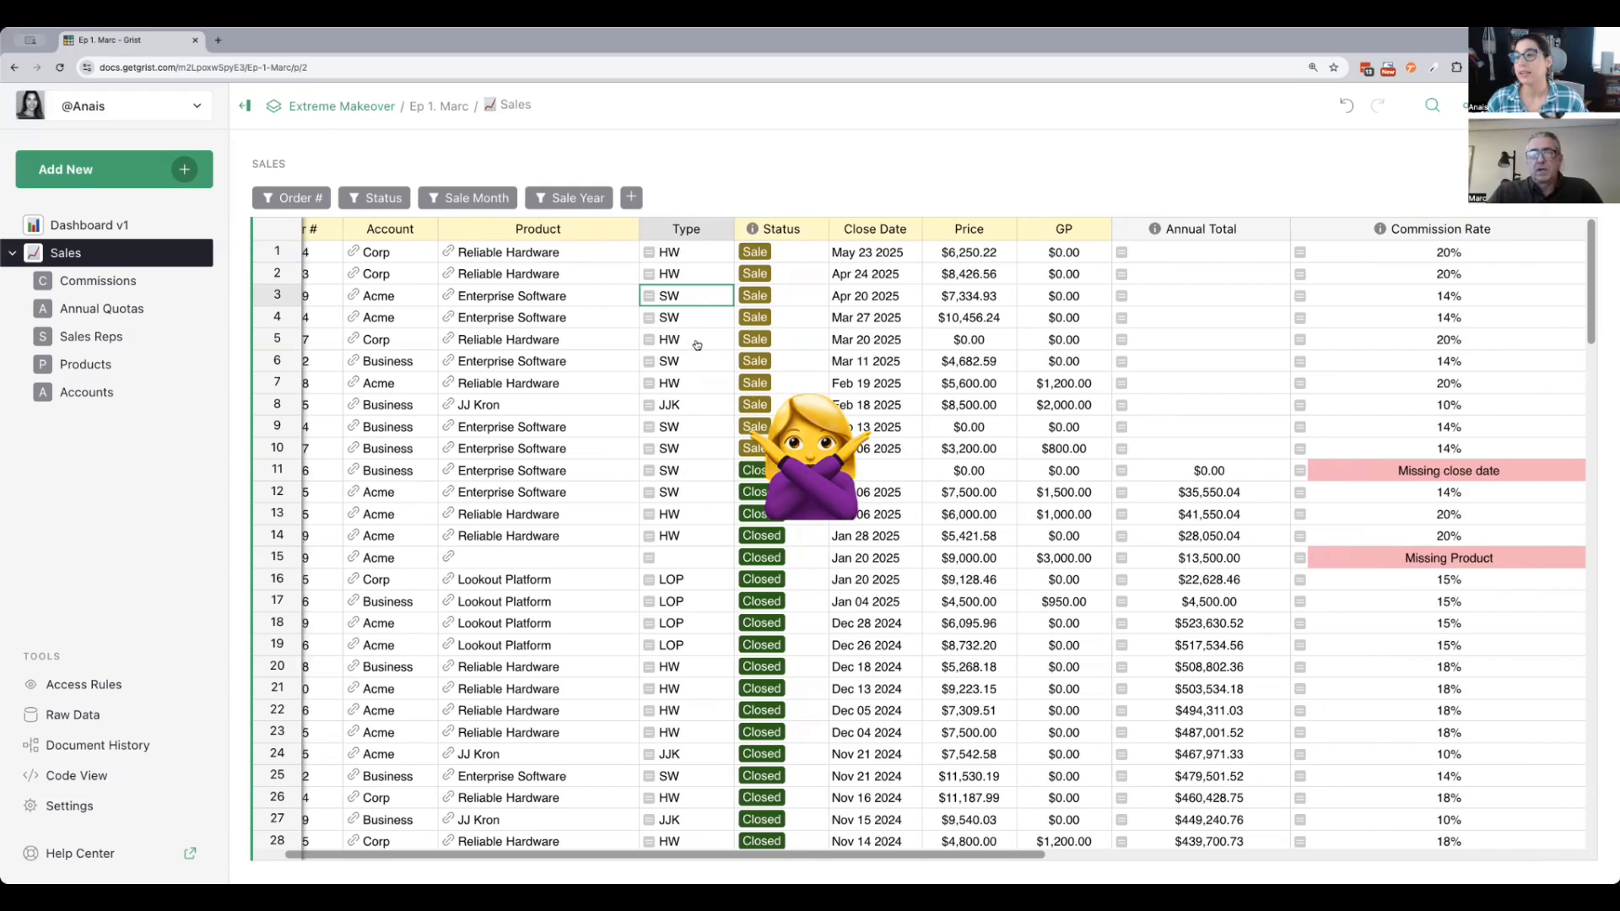
{"action": "scroll", "coordinate": [697, 344], "scroll_direction": "right", "scroll_amount": 6}
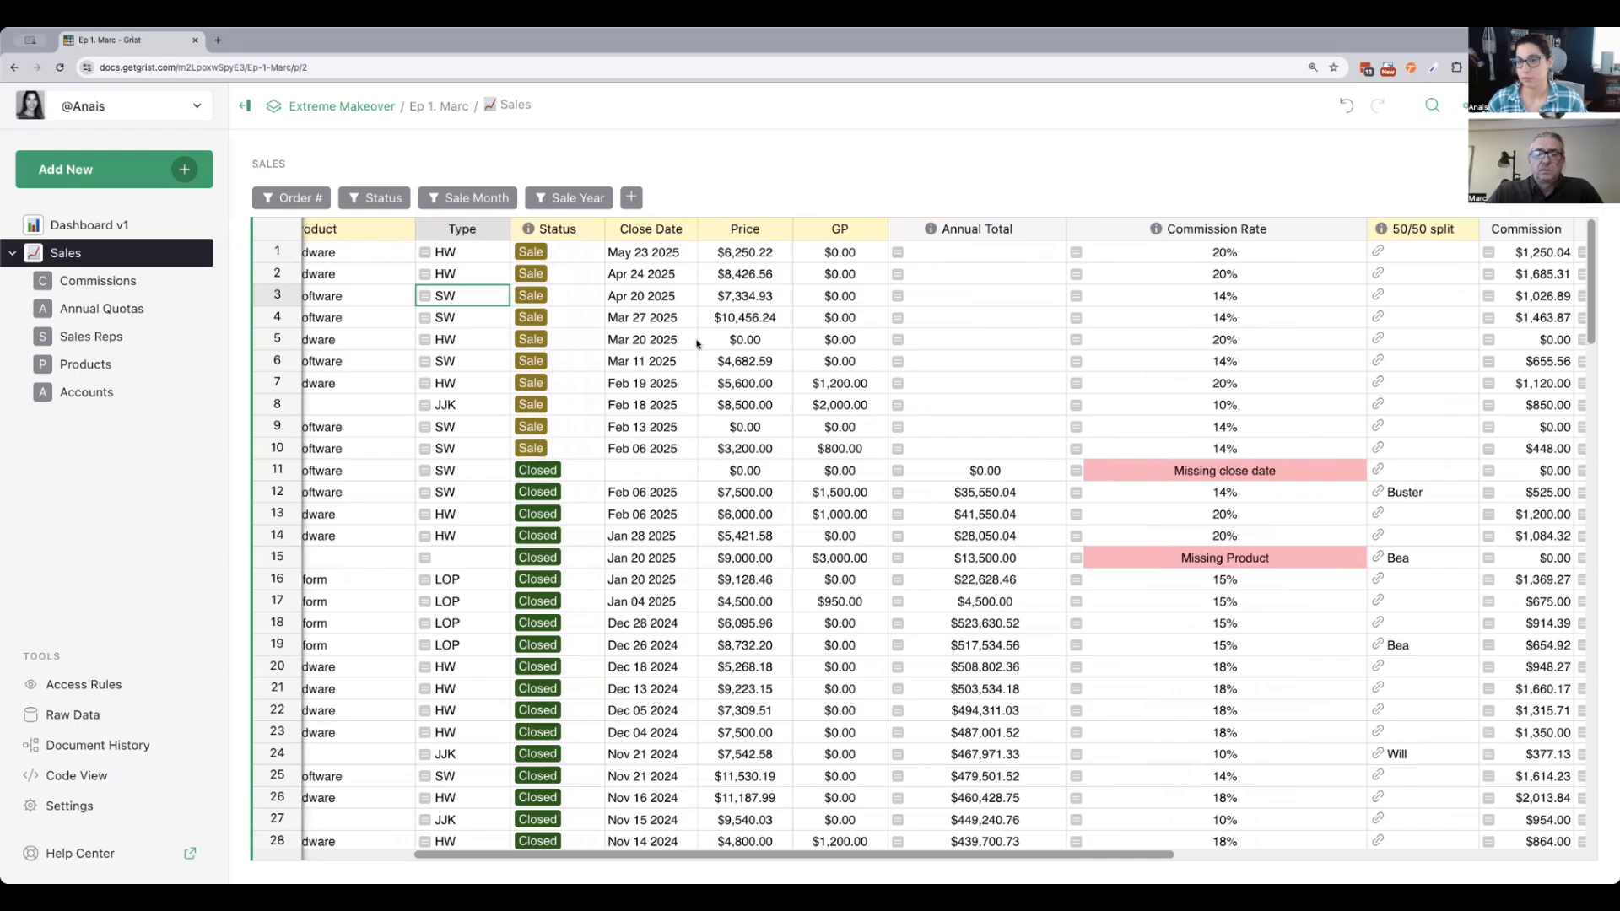
{"action": "scroll", "coordinate": [781, 318], "scroll_direction": "right", "scroll_amount": 5}
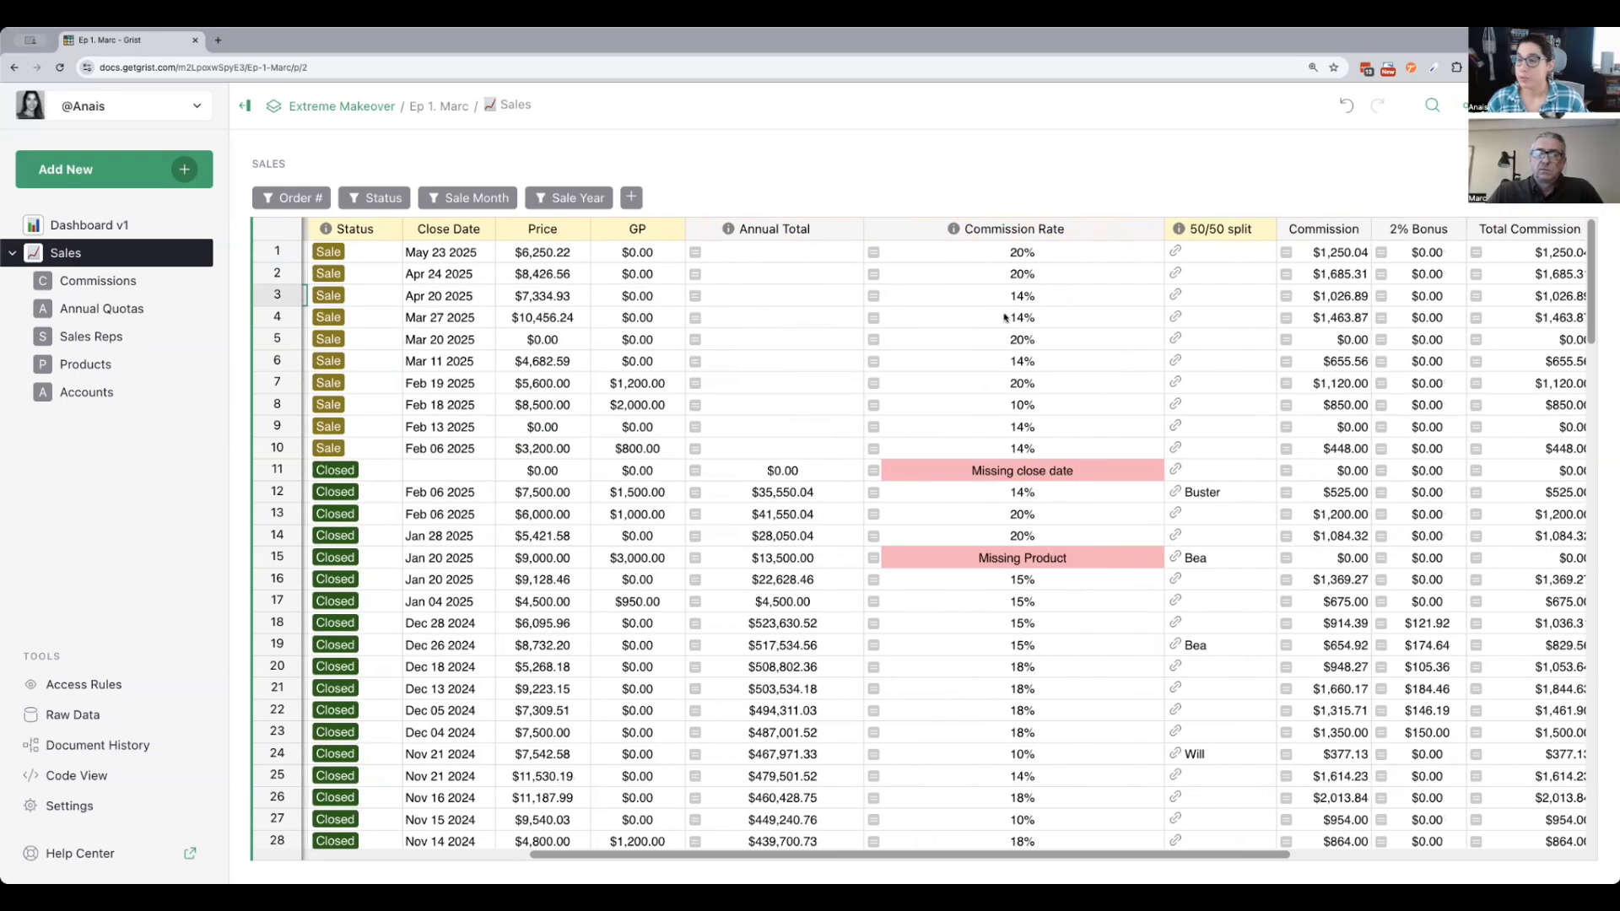
{"action": "left_click", "coordinate": [1005, 318]}
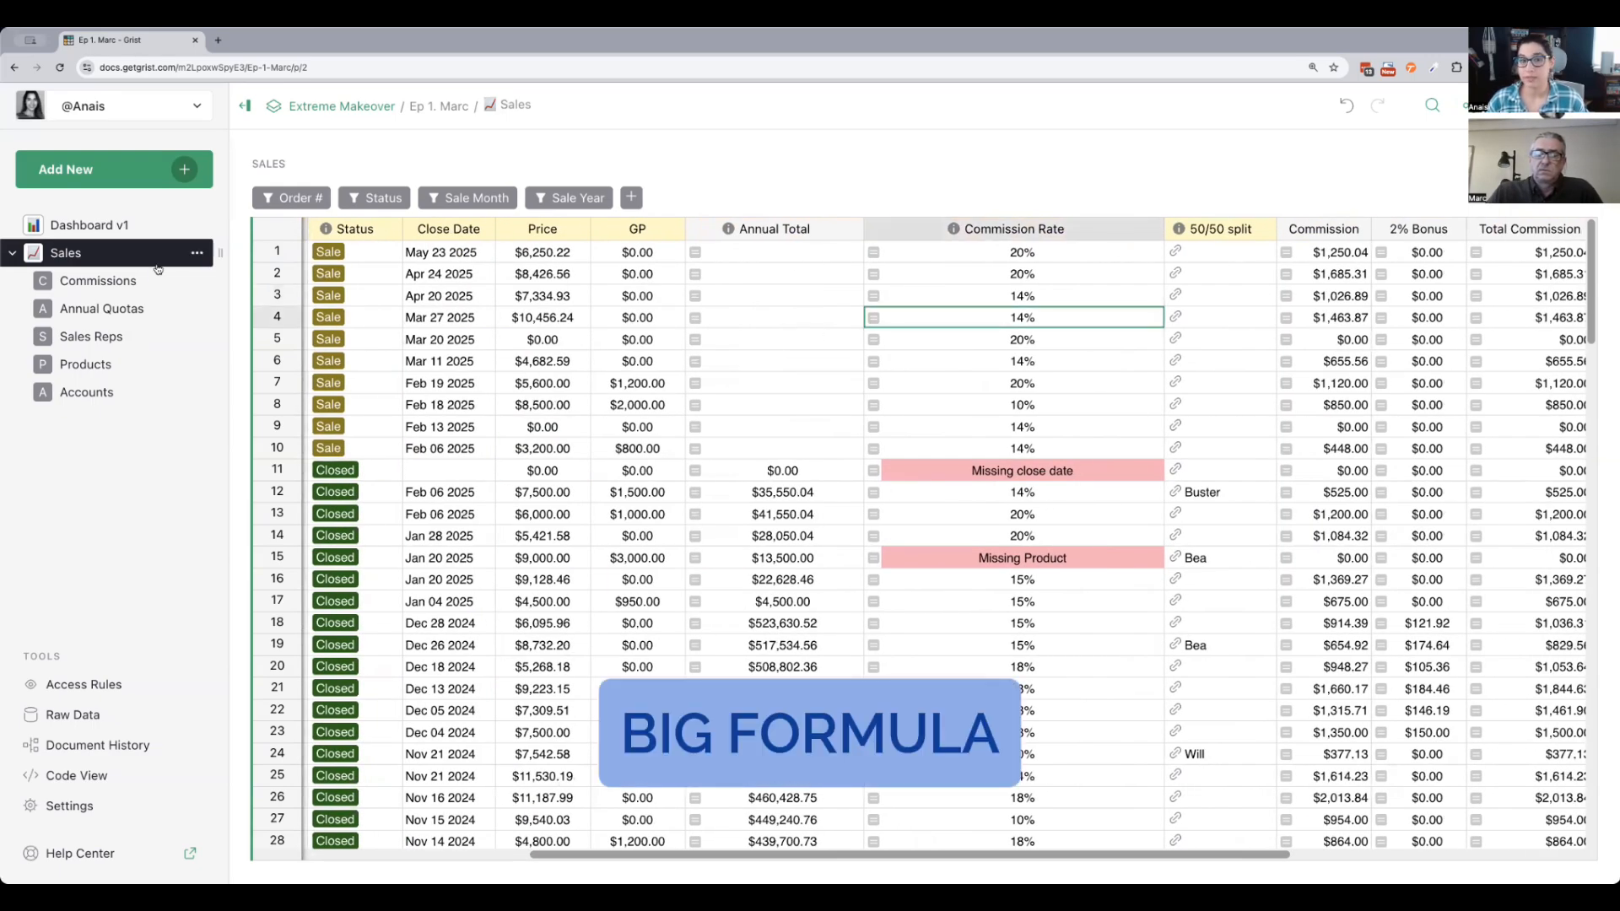
{"action": "left_click", "coordinate": [97, 281]}
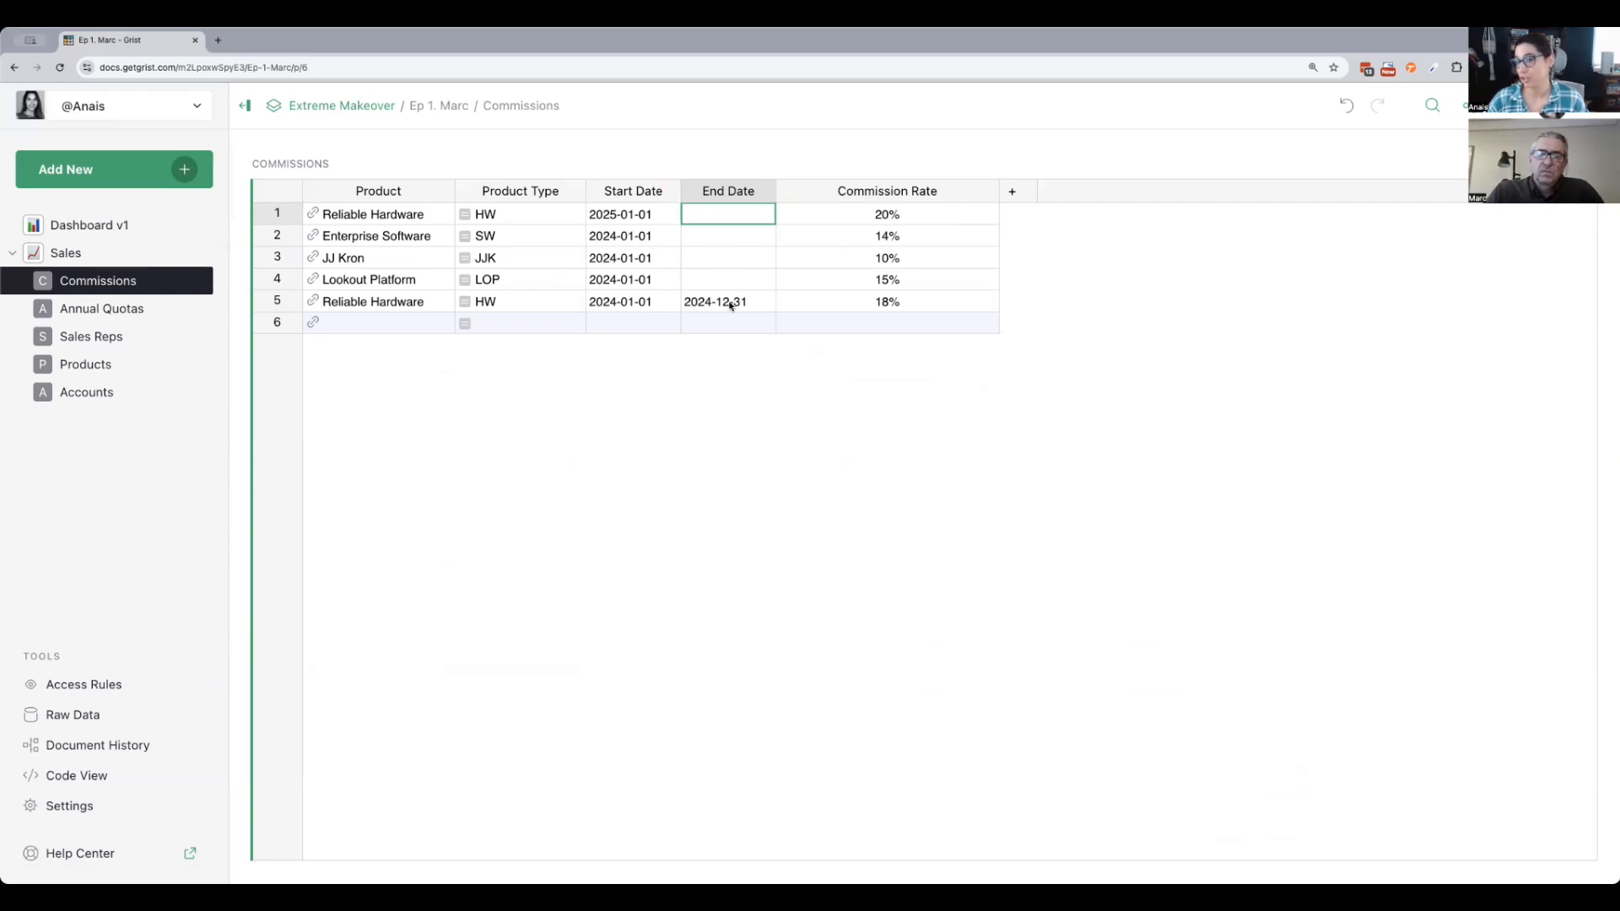
{"action": "left_click", "coordinate": [273, 309]}
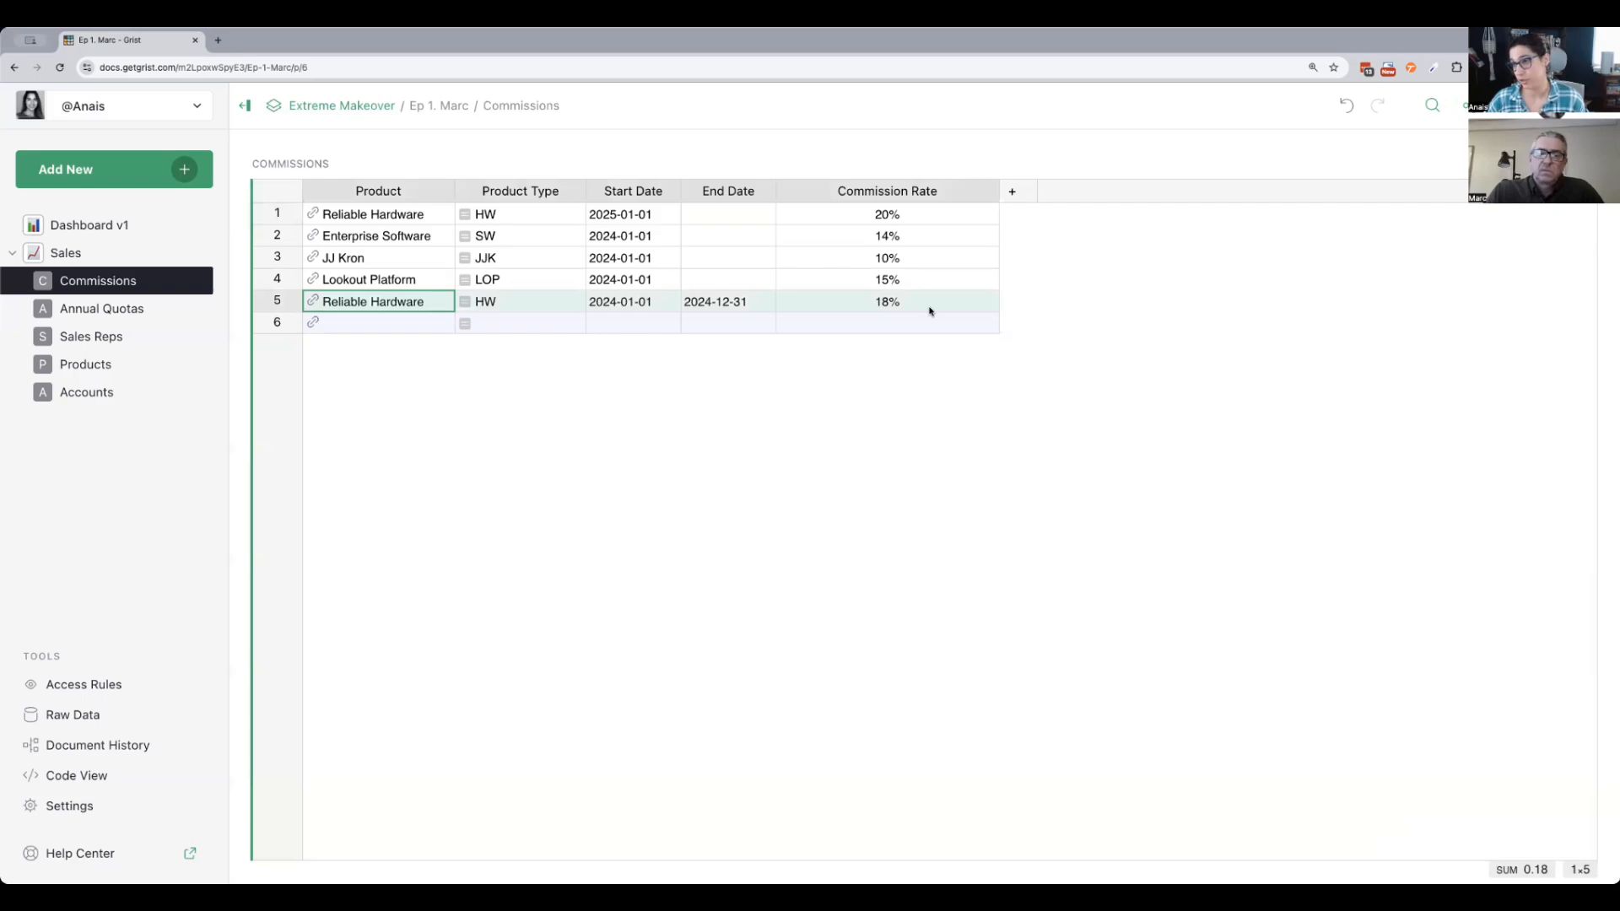
{"action": "left_click", "coordinate": [633, 215]}
{"action": "left_click", "coordinate": [972, 211]}
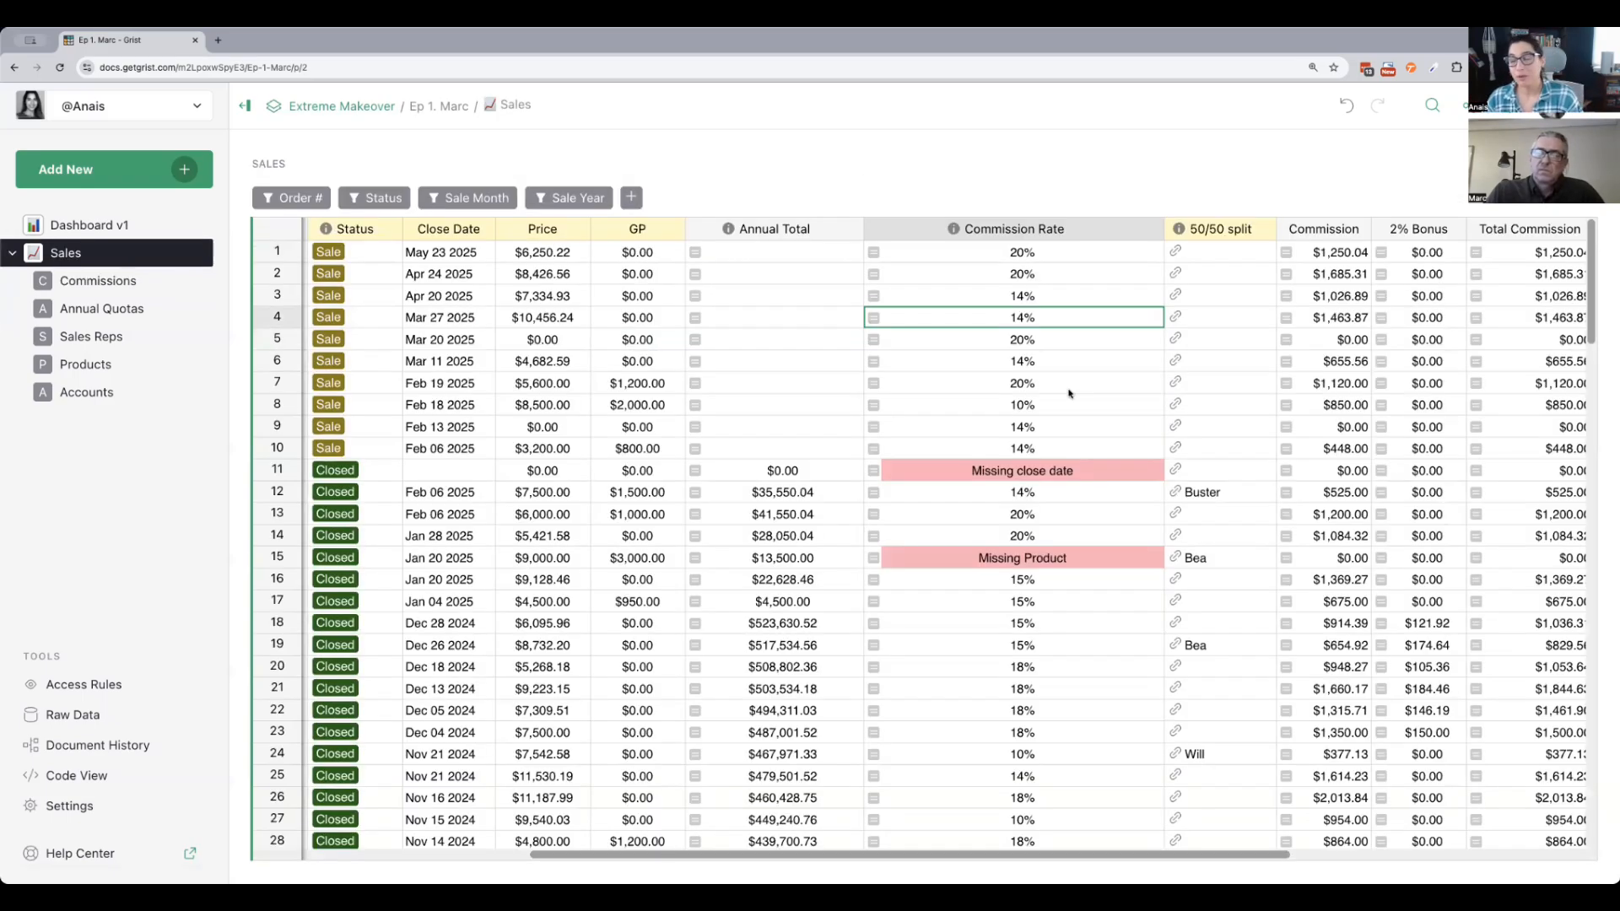
- Inspect the Sales rows flagged for a missing close date and a missing product
{"action": "left_click", "coordinate": [1073, 472]}
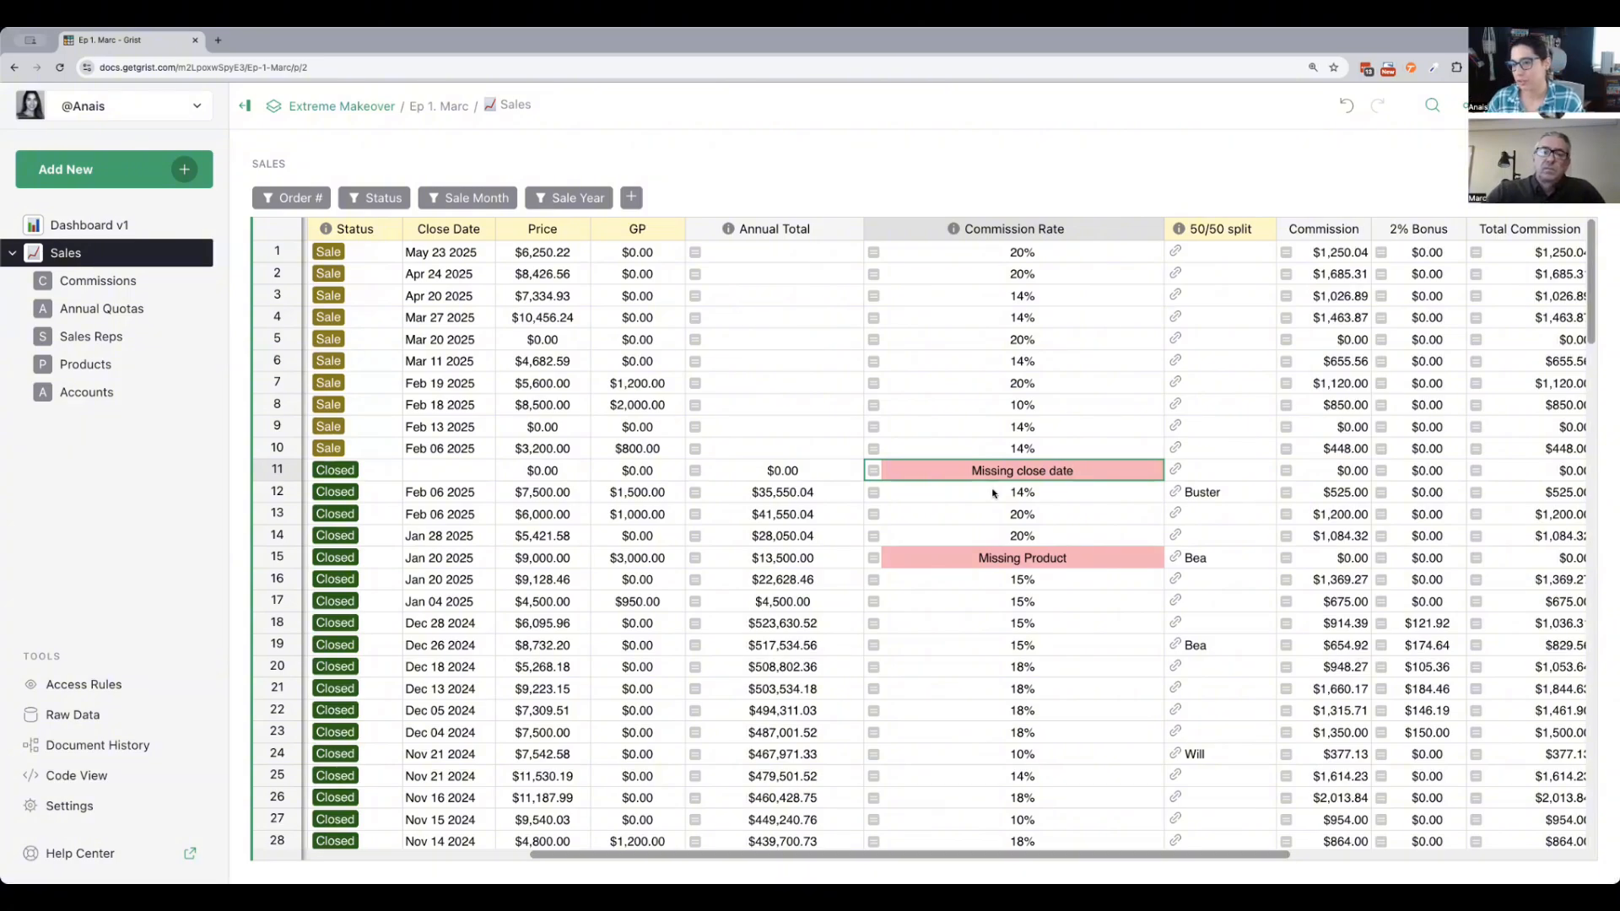
{"action": "left_click", "coordinate": [486, 475]}
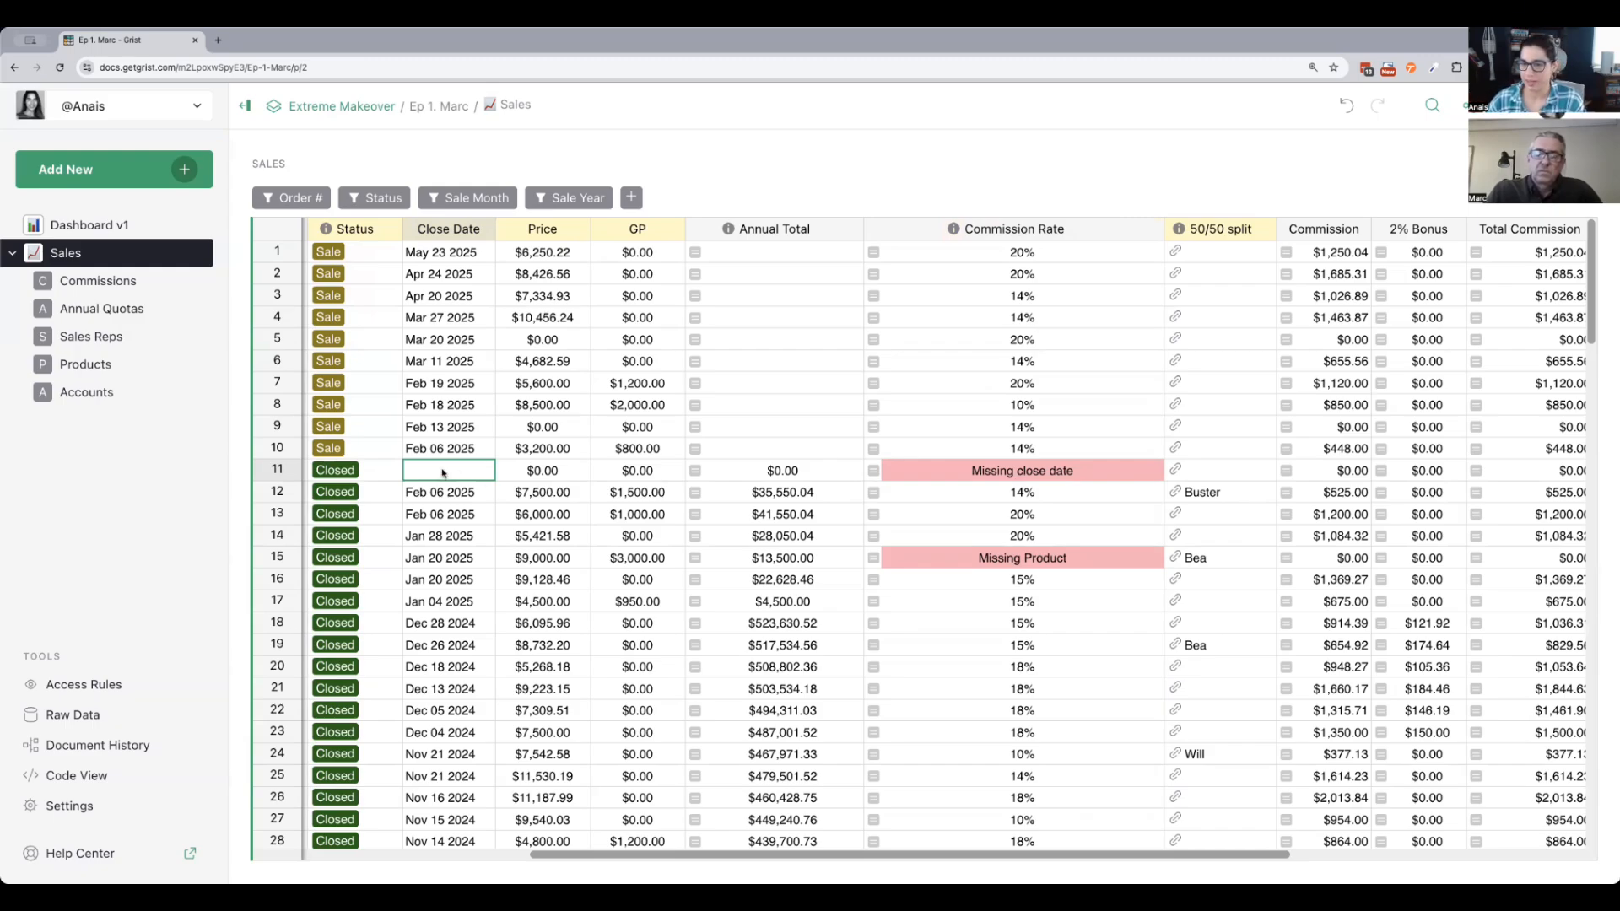
{"action": "left_click", "coordinate": [908, 561]}
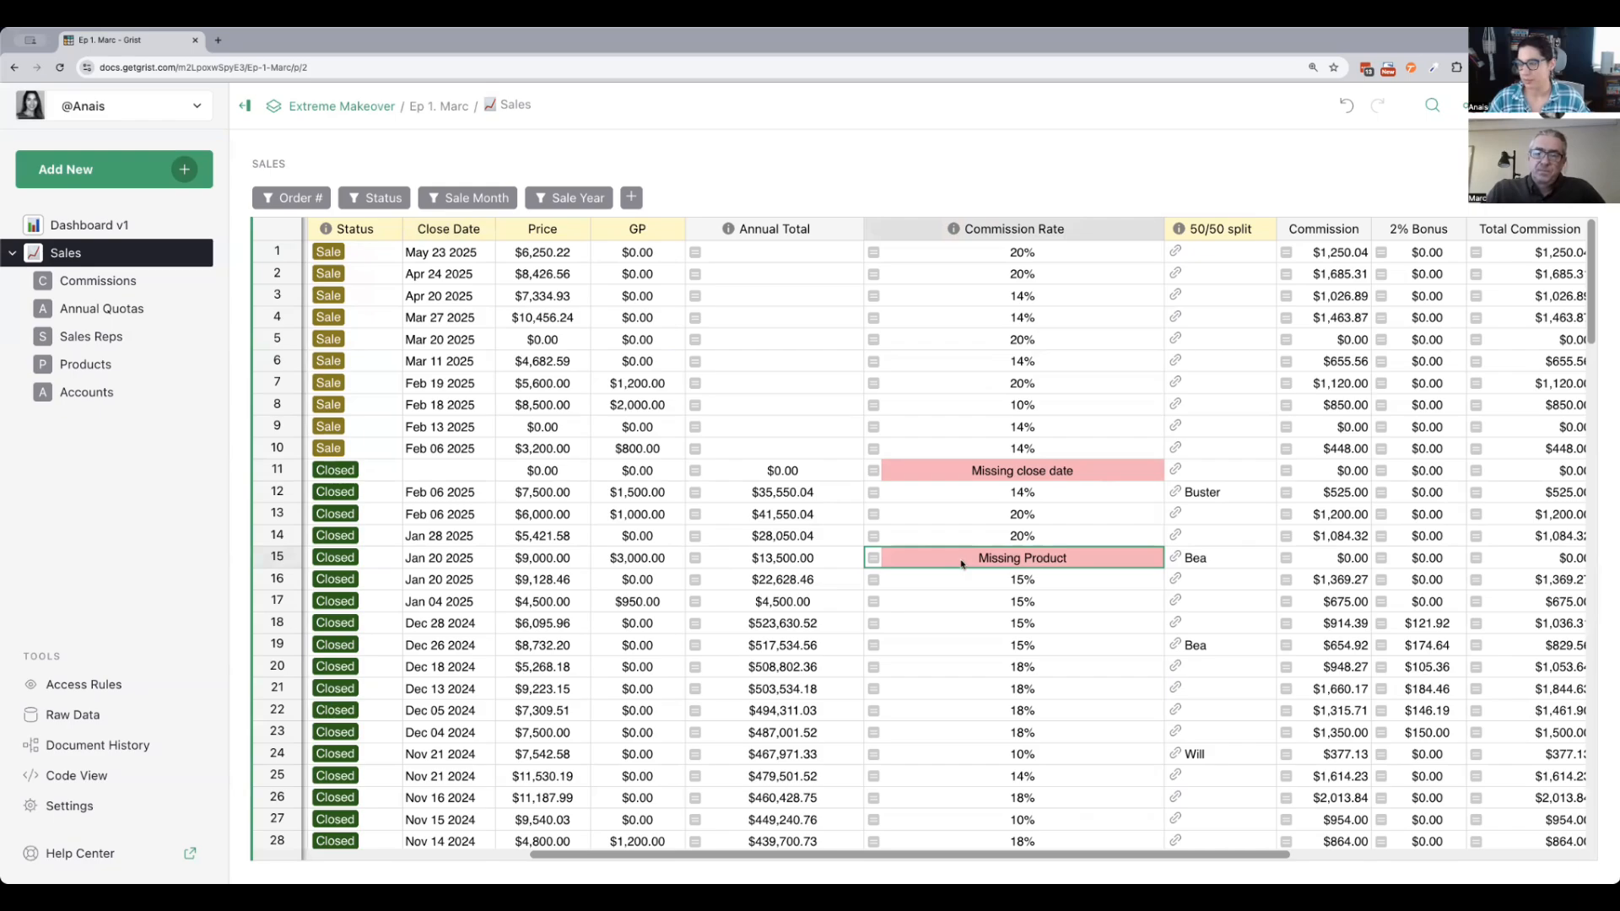
- Set the Close Date of the sale in row 14 to Jan 28 2023 to test the commission rate check
{"action": "scroll", "coordinate": [573, 550], "scroll_direction": "left", "scroll_amount": 1}
{"action": "left_click", "coordinate": [500, 544]}
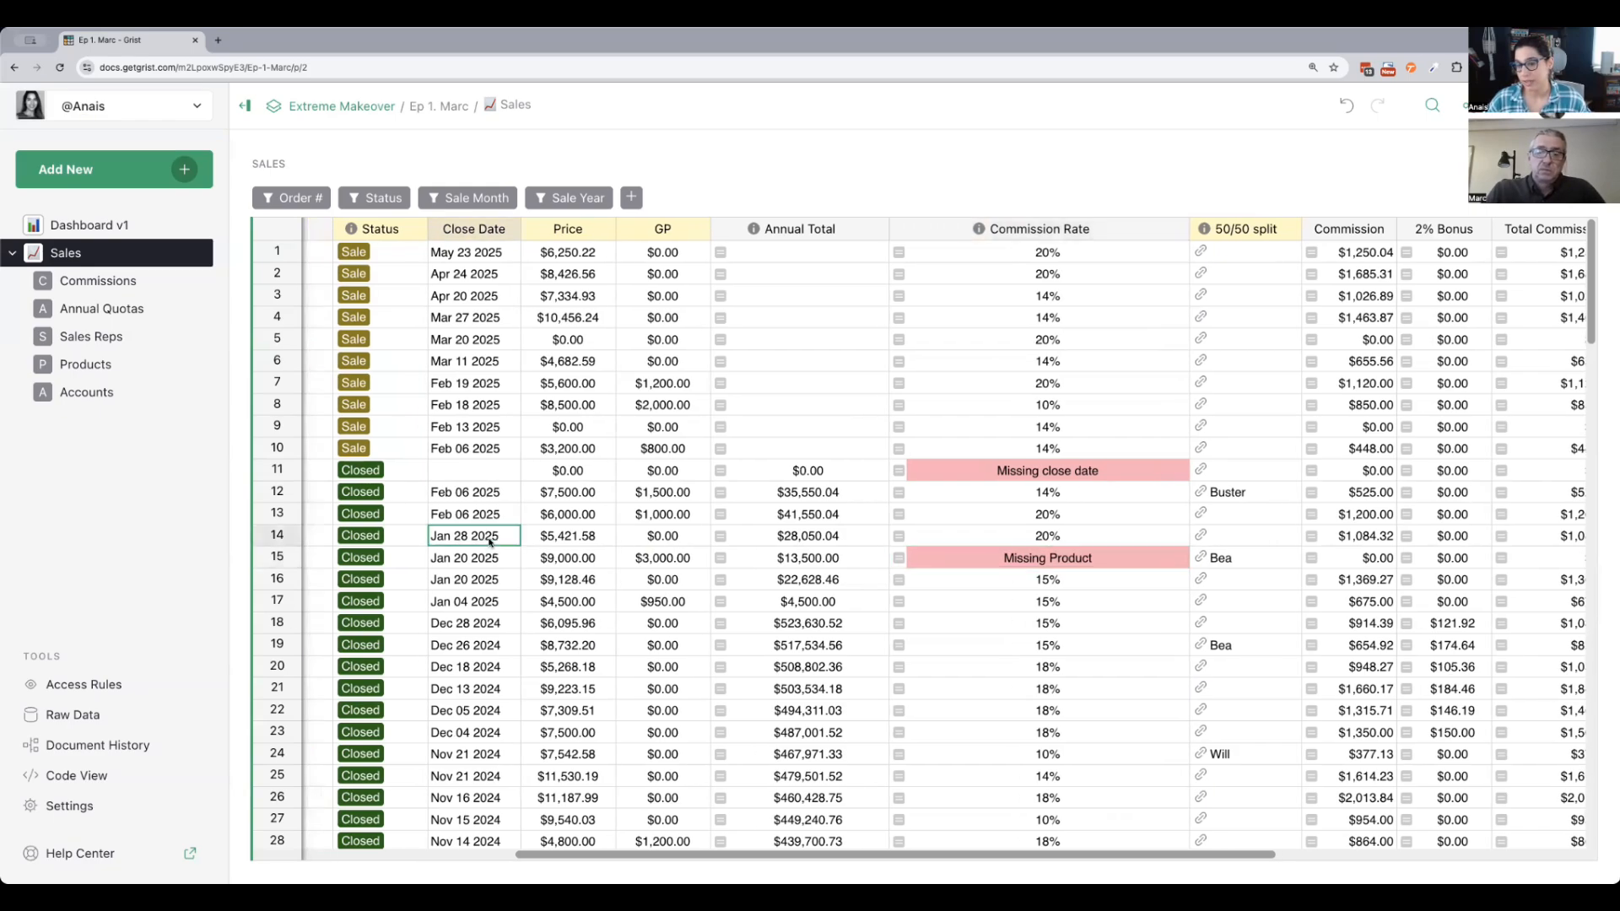
{"action": "double_click", "coordinate": [500, 543]}
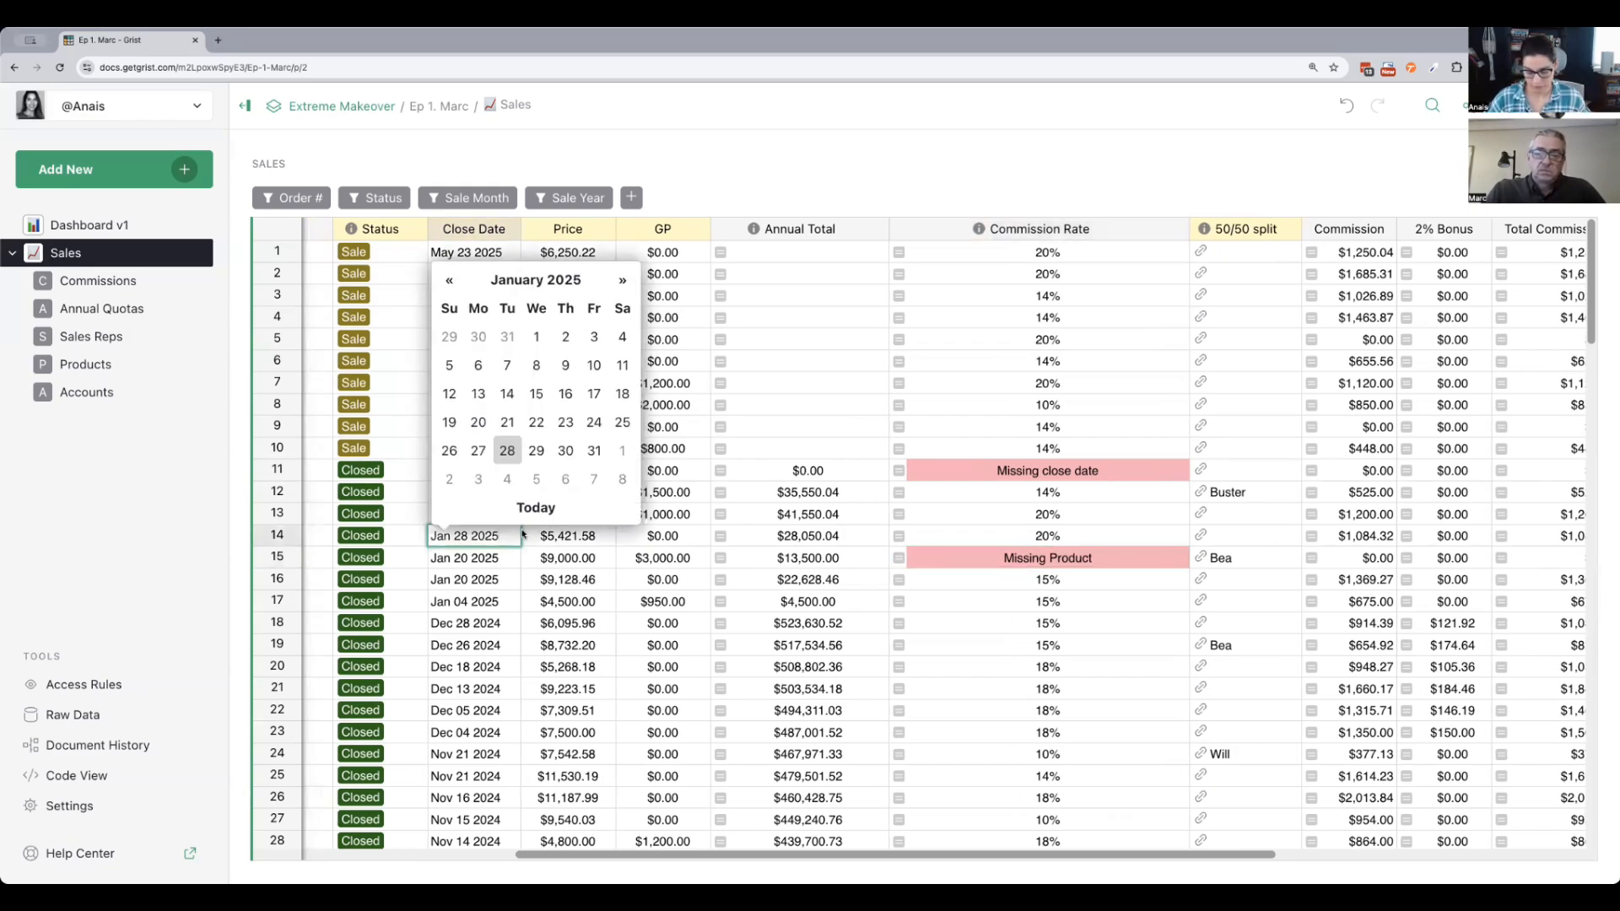
{"action": "key", "text": "BackSpace"}
{"action": "type", "text": "3"}
{"action": "key", "text": "Return"}
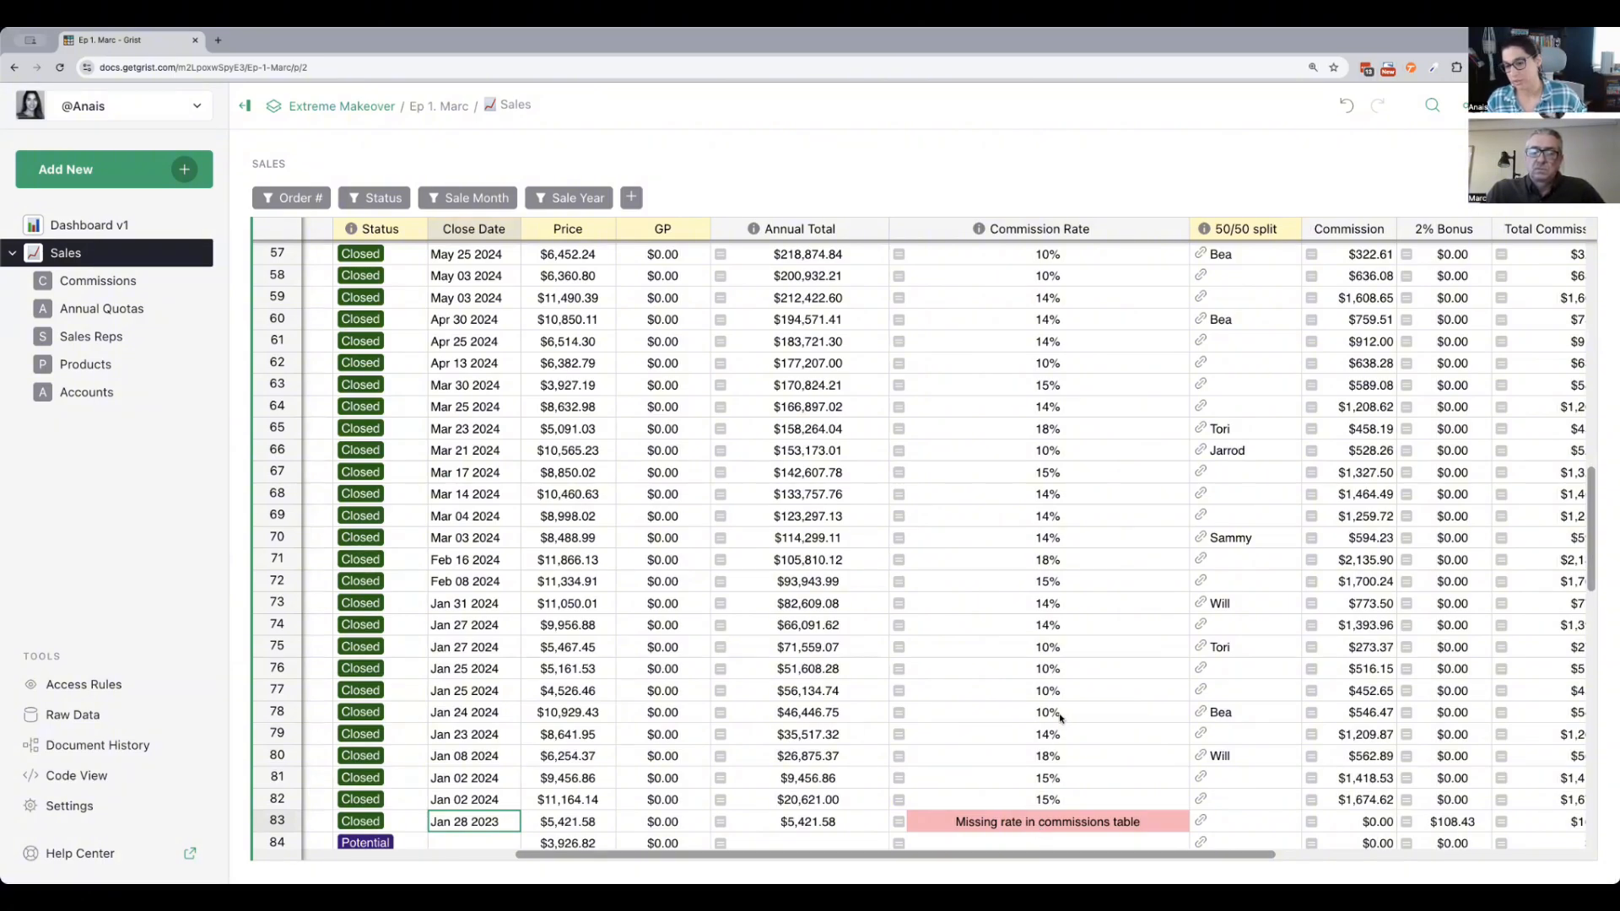
- Undo the last Close Date change and open the Commissions table
{"action": "key", "text": "ctrl+z"}
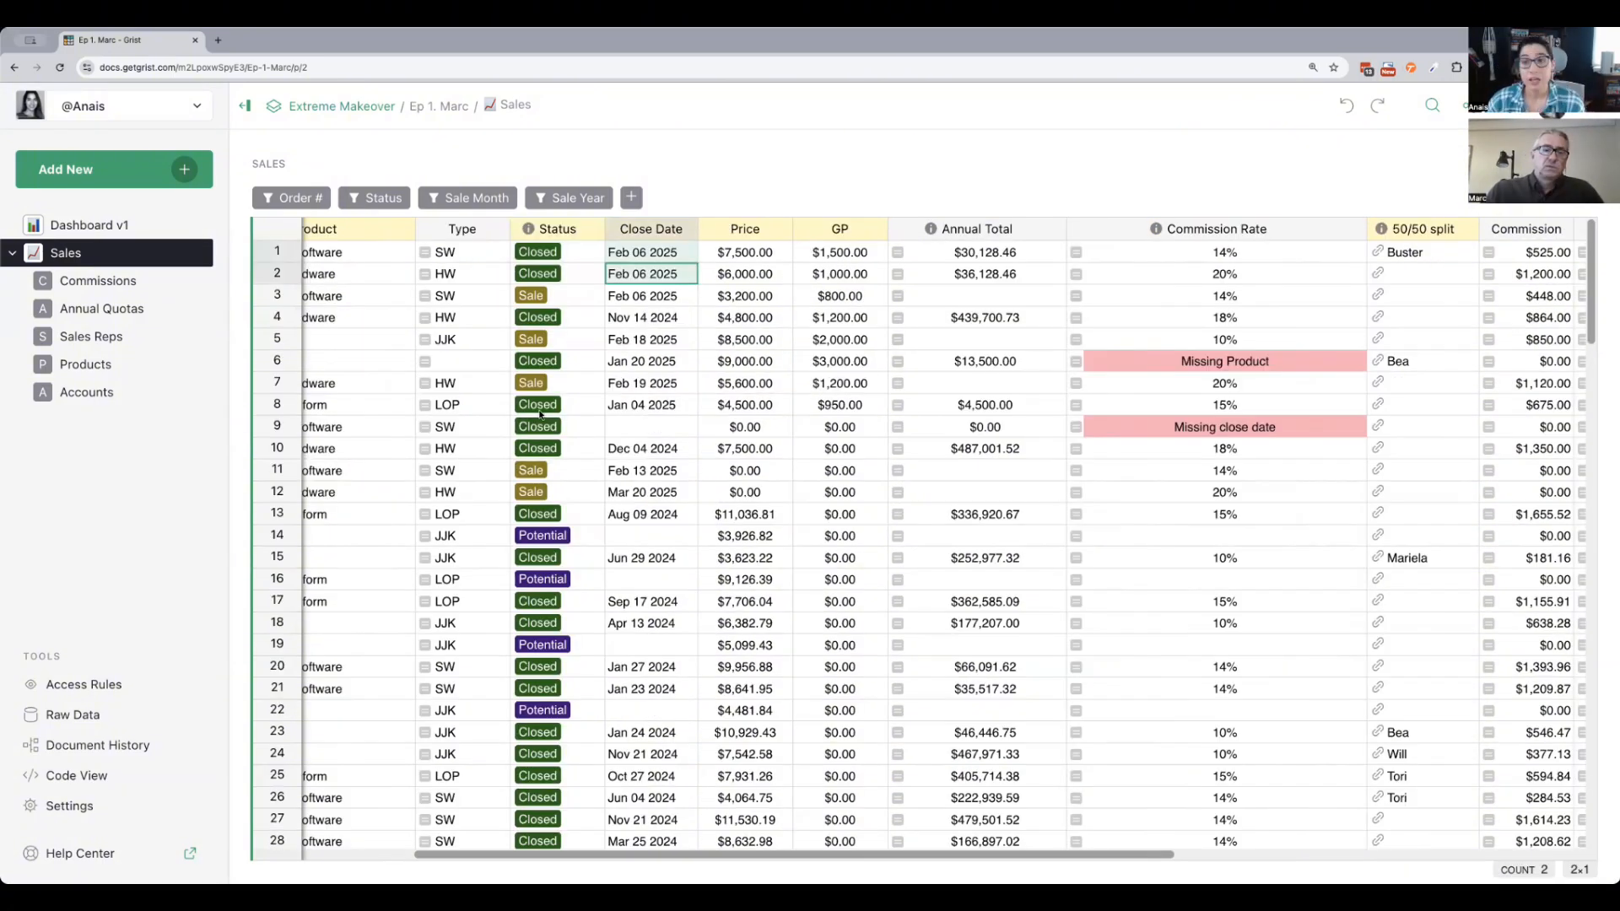
{"action": "left_click", "coordinate": [688, 386]}
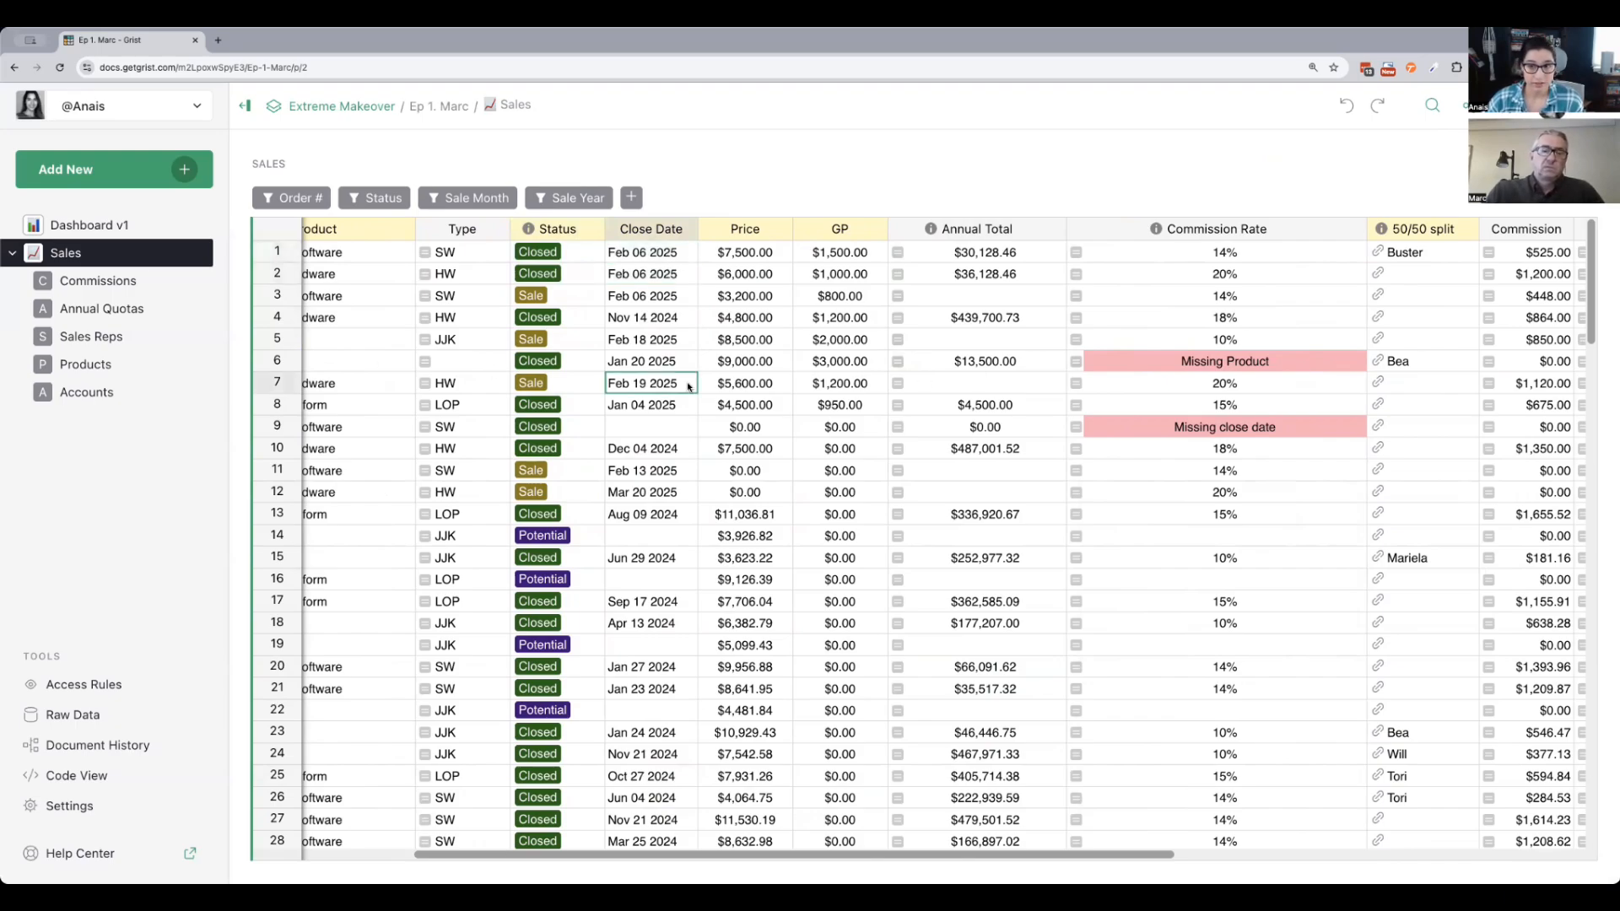
{"action": "left_click", "coordinate": [131, 289]}
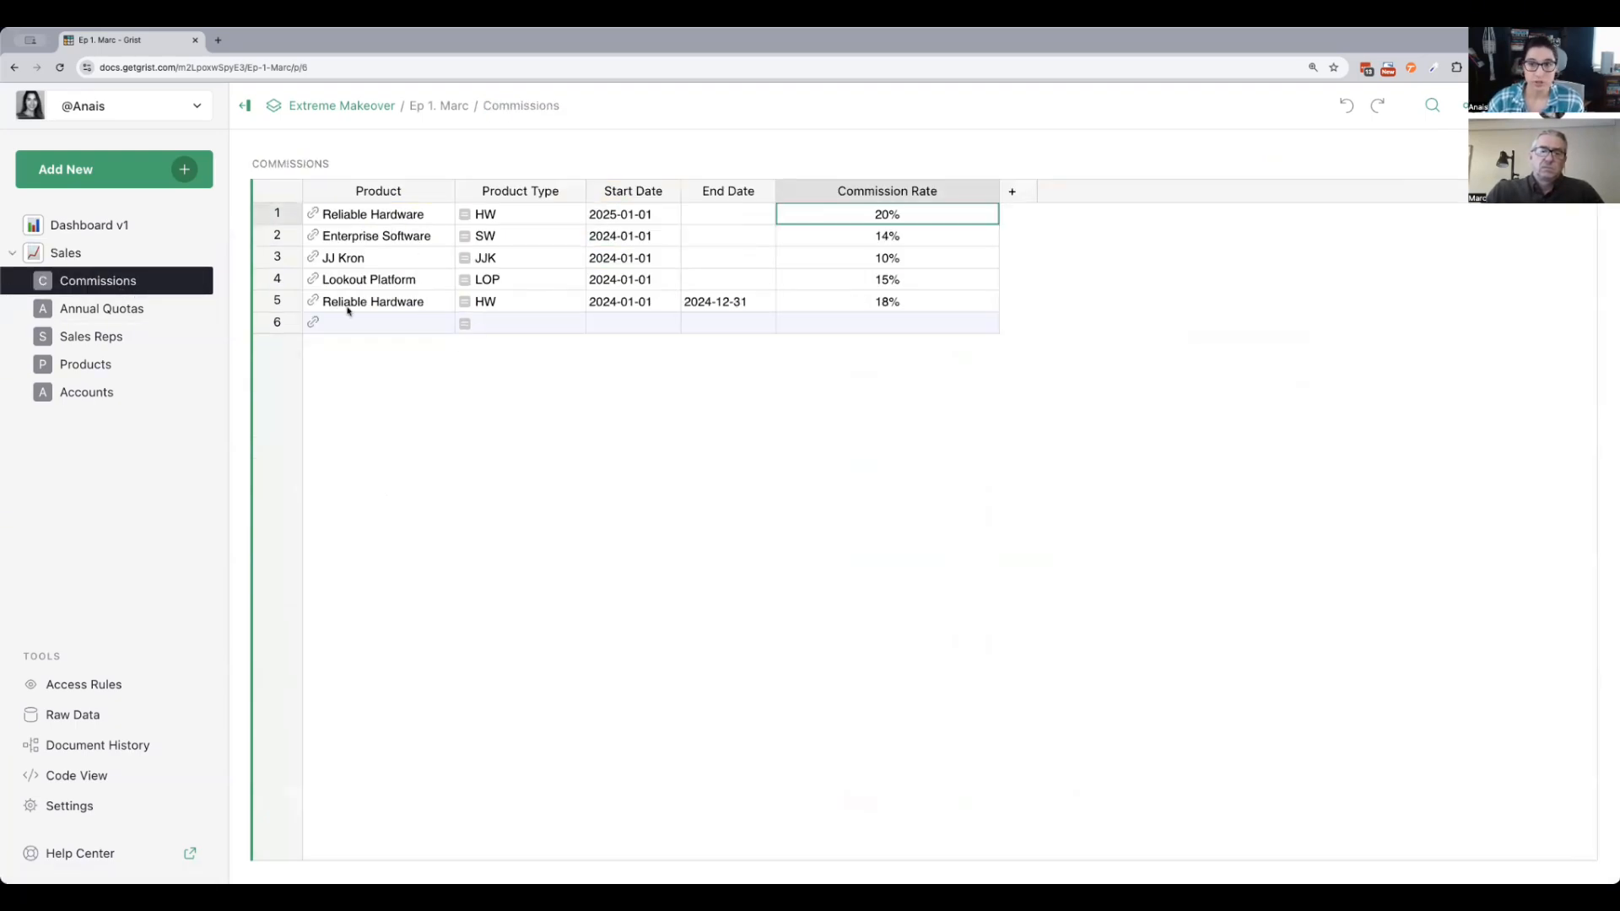
- On Dashboard v1, select sale year 2024 with months 2024-02 and 2024-03, and the second year with month 2025-02
{"action": "left_click", "coordinate": [110, 236]}
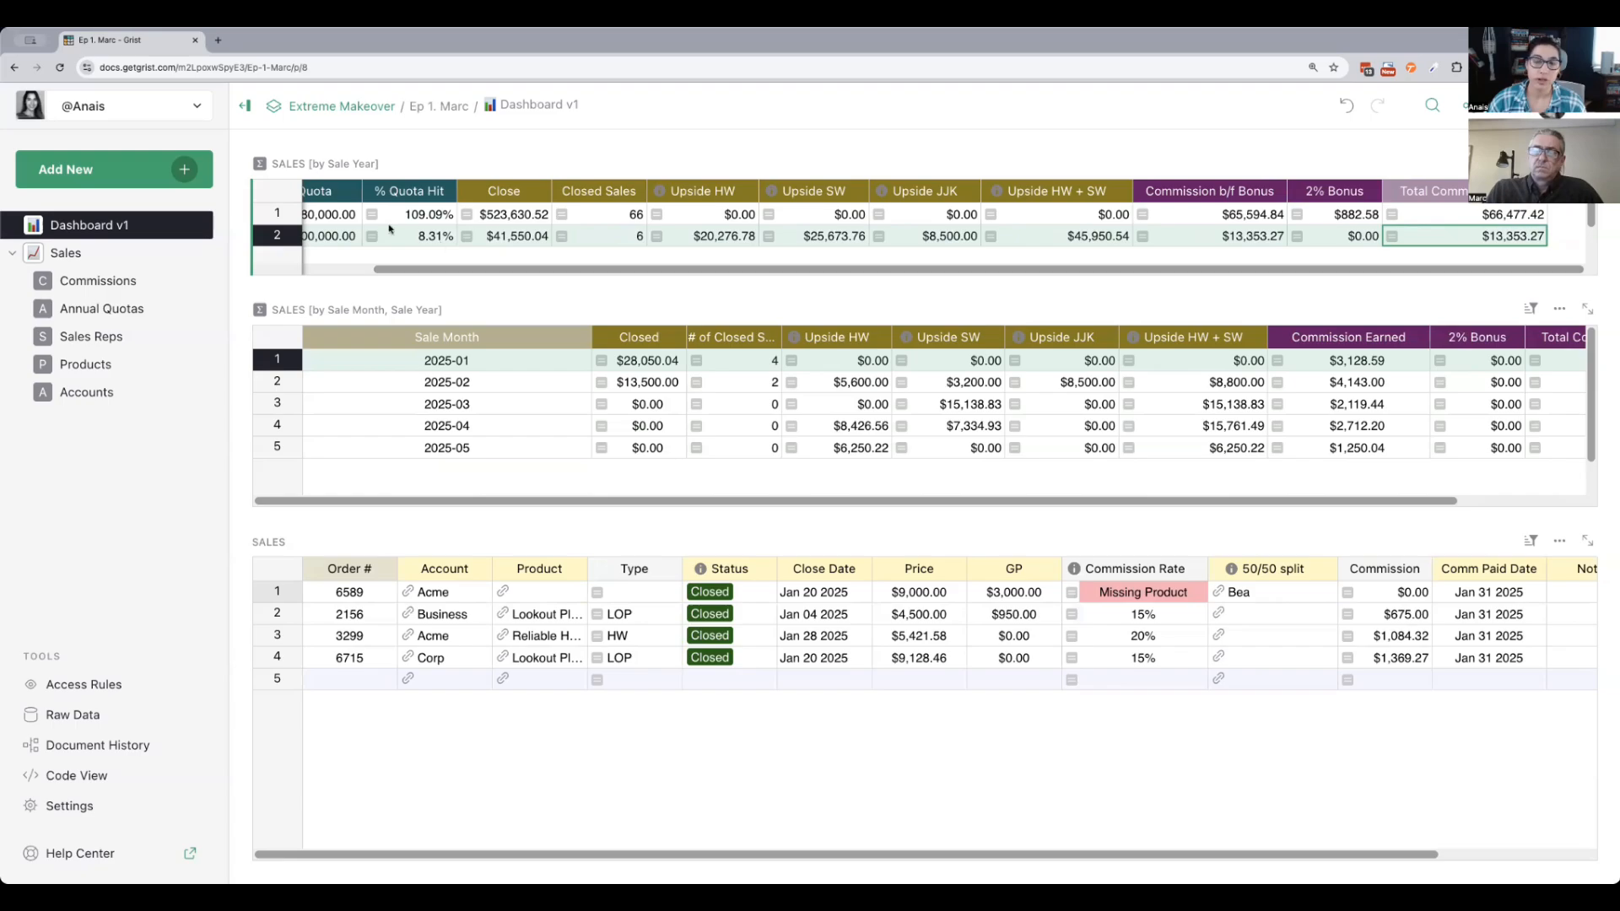
{"action": "left_click", "coordinate": [356, 216]}
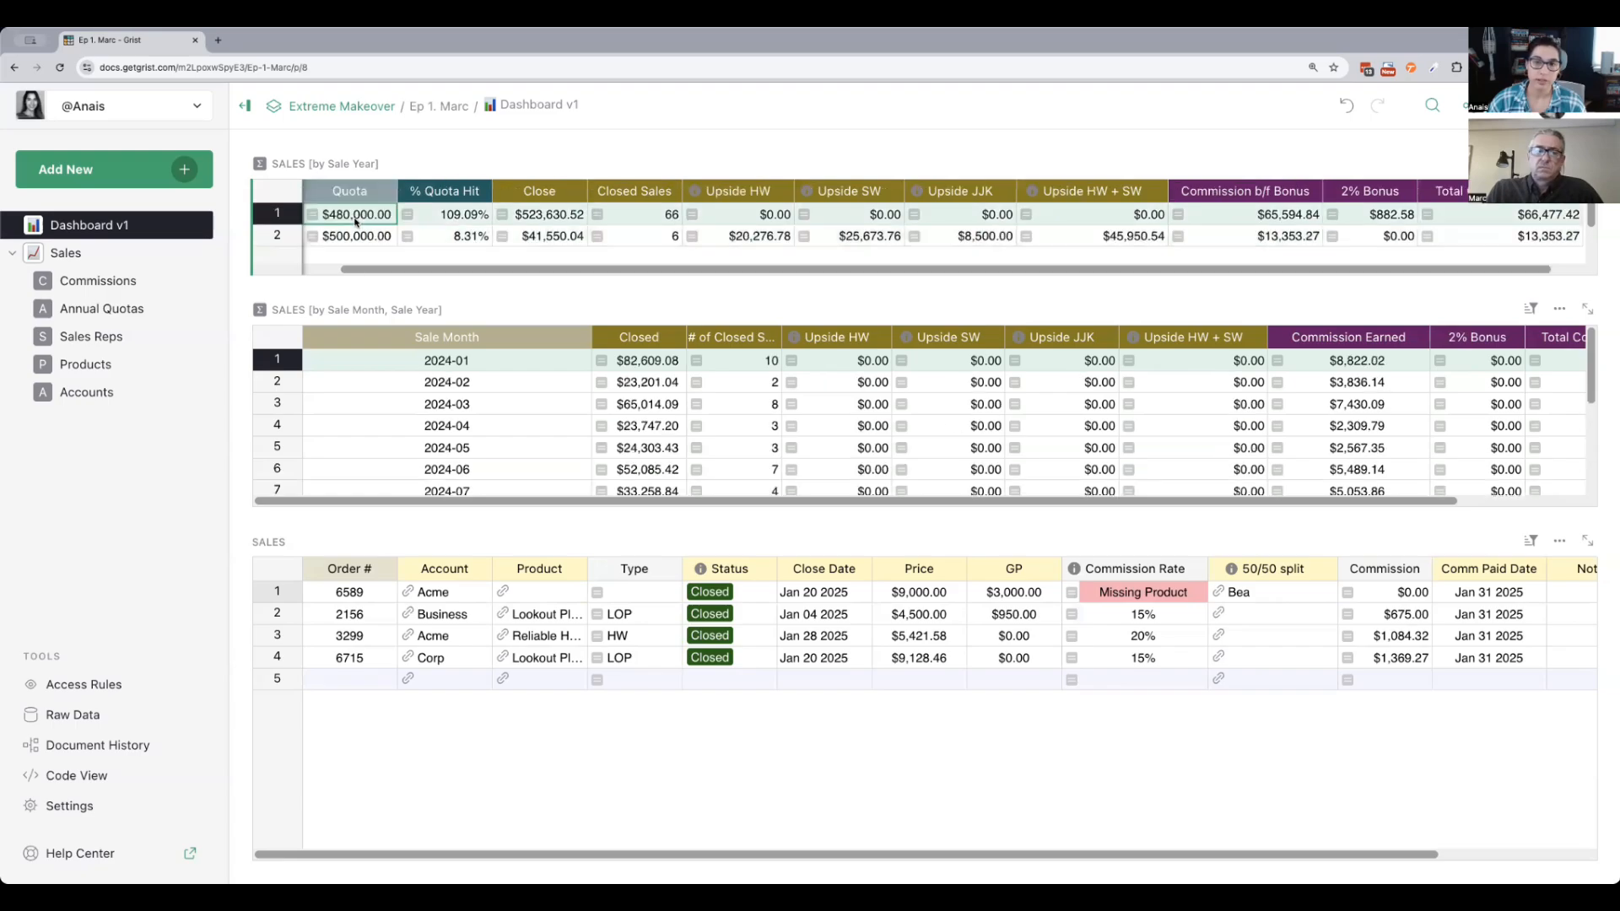
{"action": "left_click", "coordinate": [514, 387]}
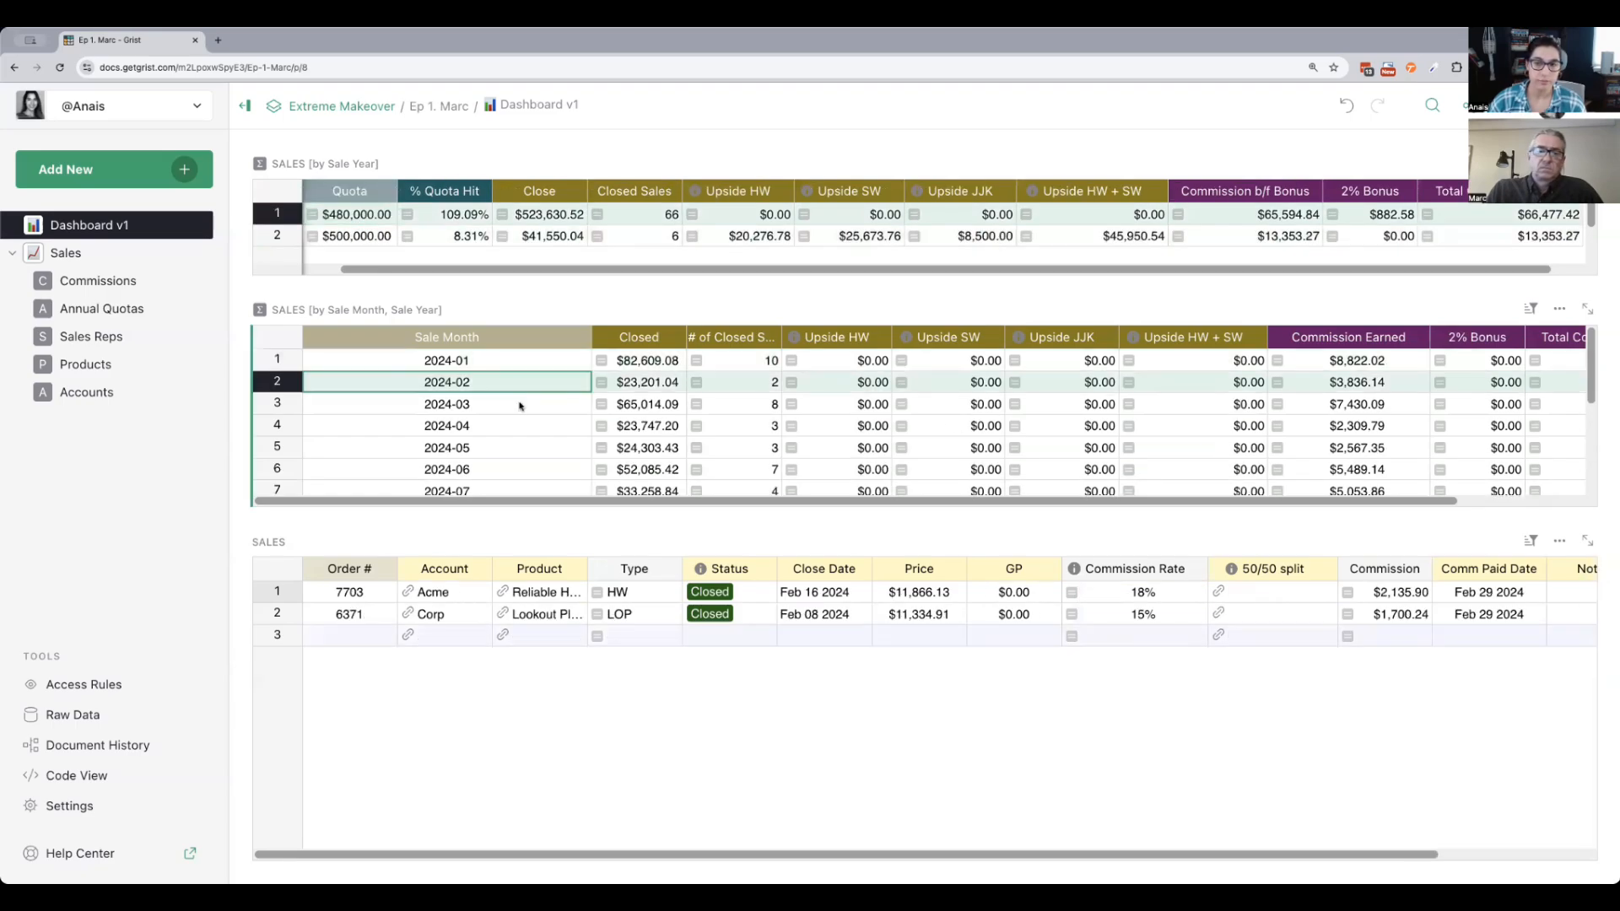
{"action": "left_click", "coordinate": [519, 407]}
{"action": "left_click", "coordinate": [363, 236]}
{"action": "left_click", "coordinate": [514, 382]}
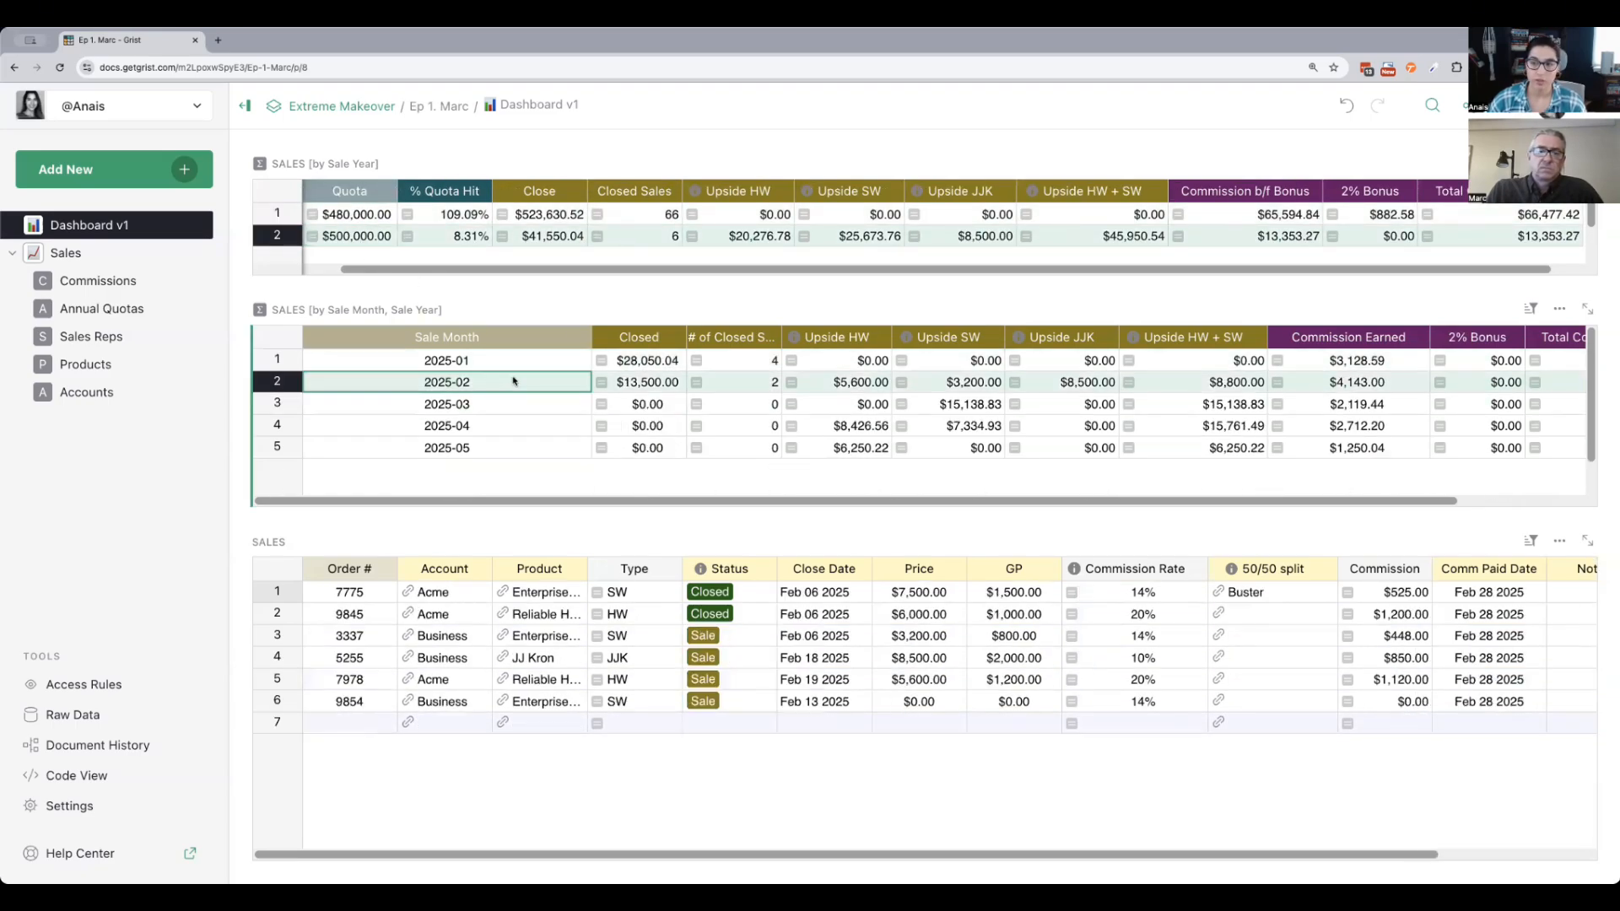
- Compare the linked sales for months 2025-03 and 2025-04 on the dashboard, ending with 2025-03 selected
{"action": "left_click", "coordinate": [519, 403]}
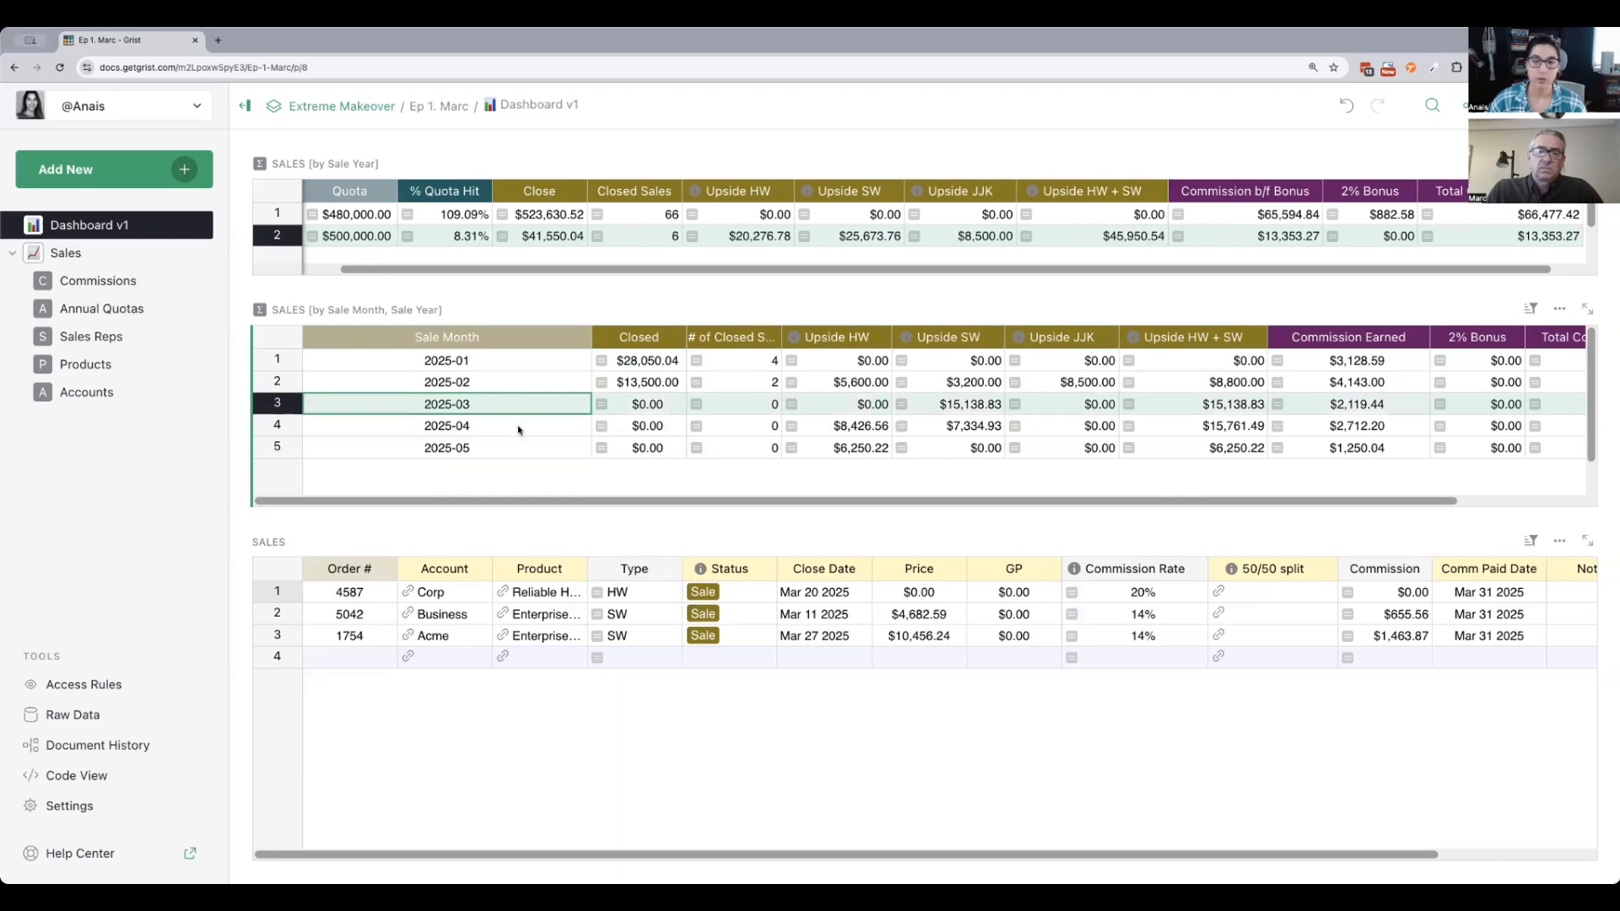
{"action": "left_click", "coordinate": [525, 434]}
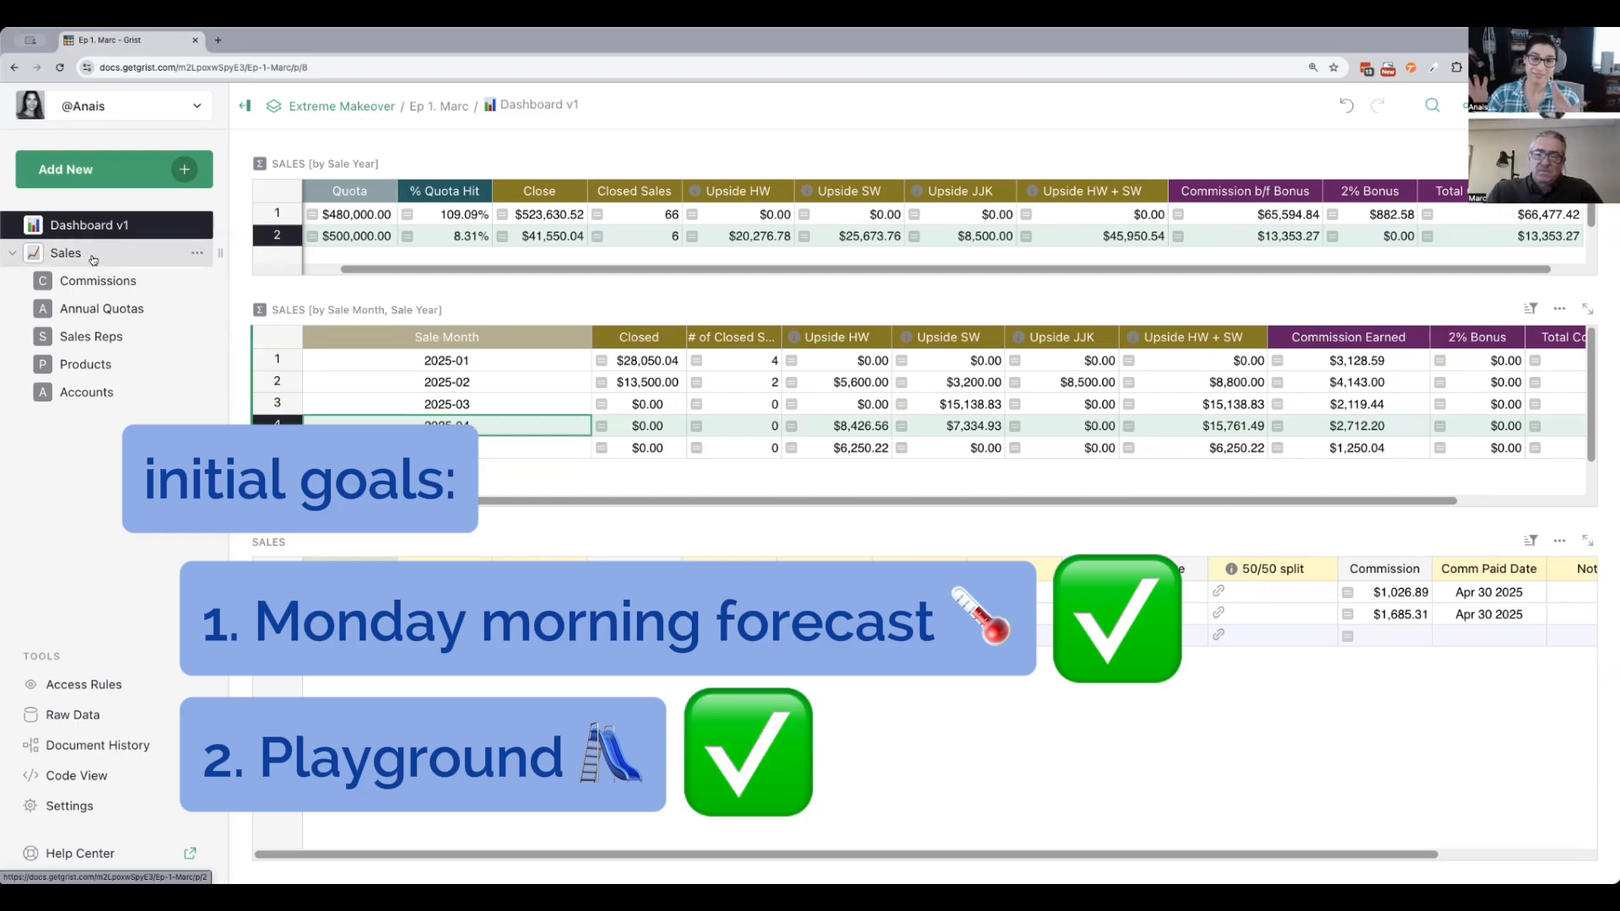
{"action": "left_click", "coordinate": [513, 406]}
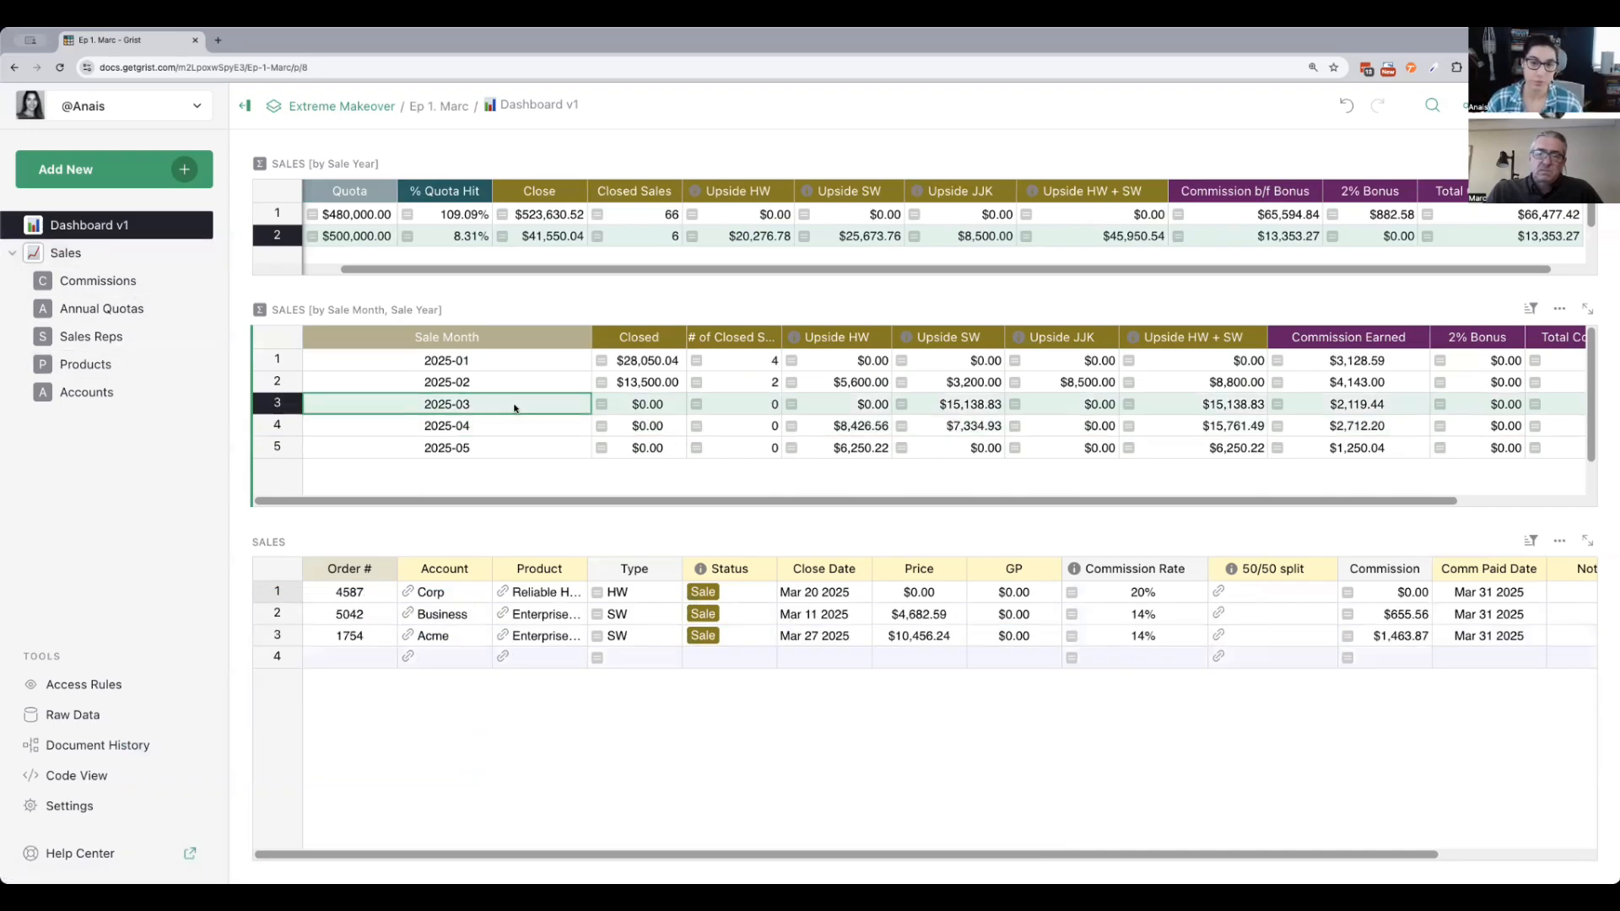
- In the Sales table, set the Close Date filter to include all values and look through the columns available for additional filters
{"action": "left_click", "coordinate": [133, 263]}
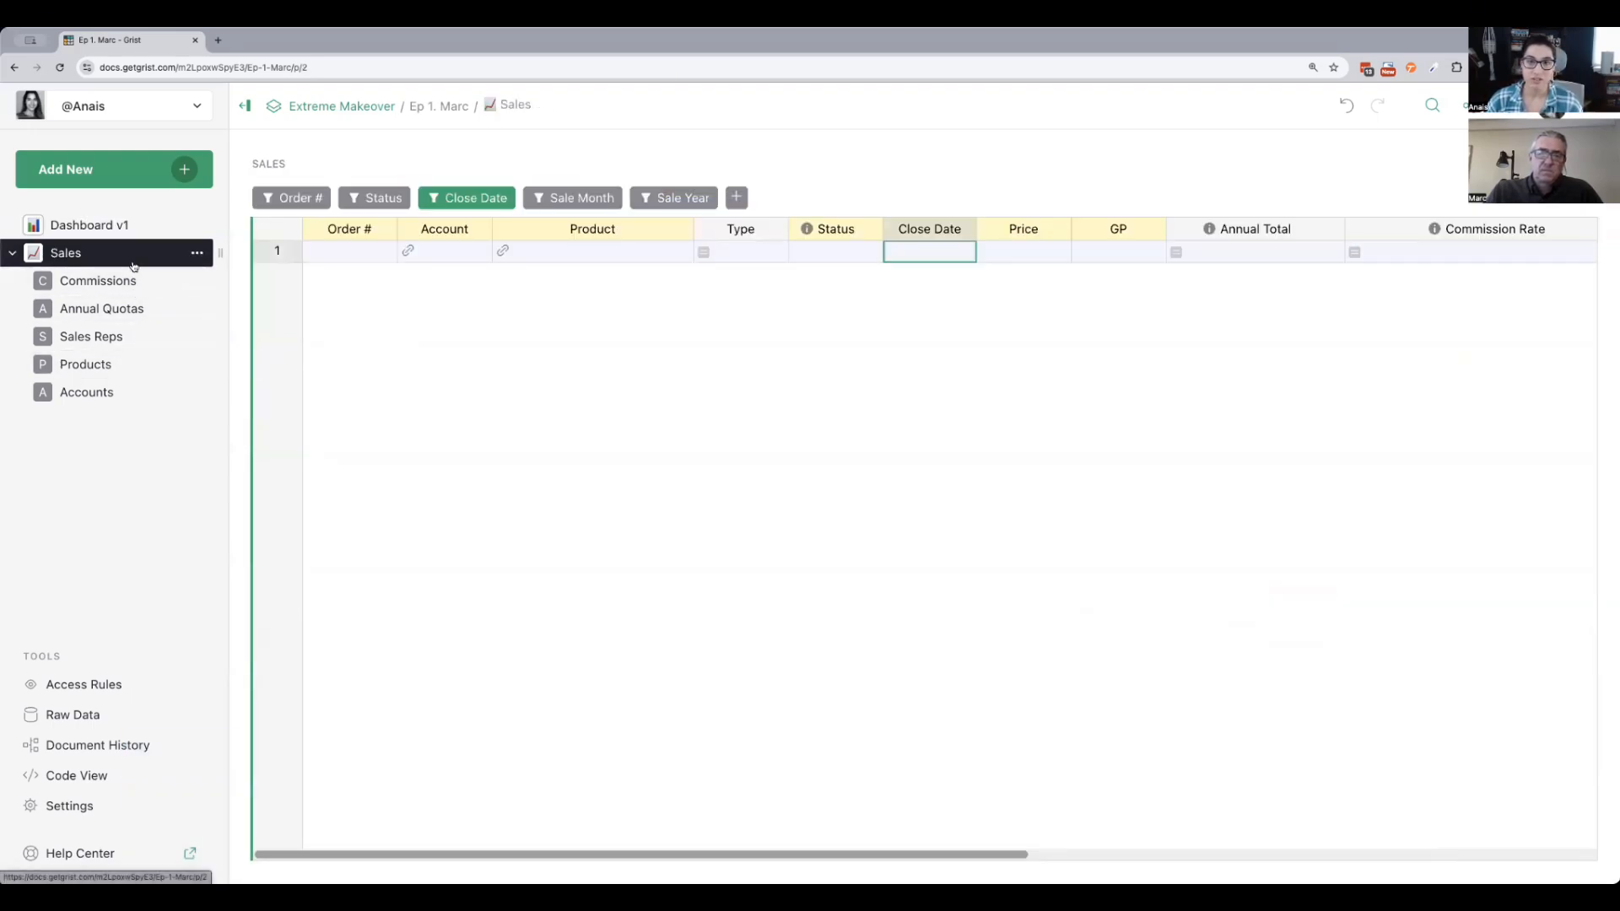
{"action": "left_click", "coordinate": [483, 199]}
{"action": "left_click", "coordinate": [440, 267]}
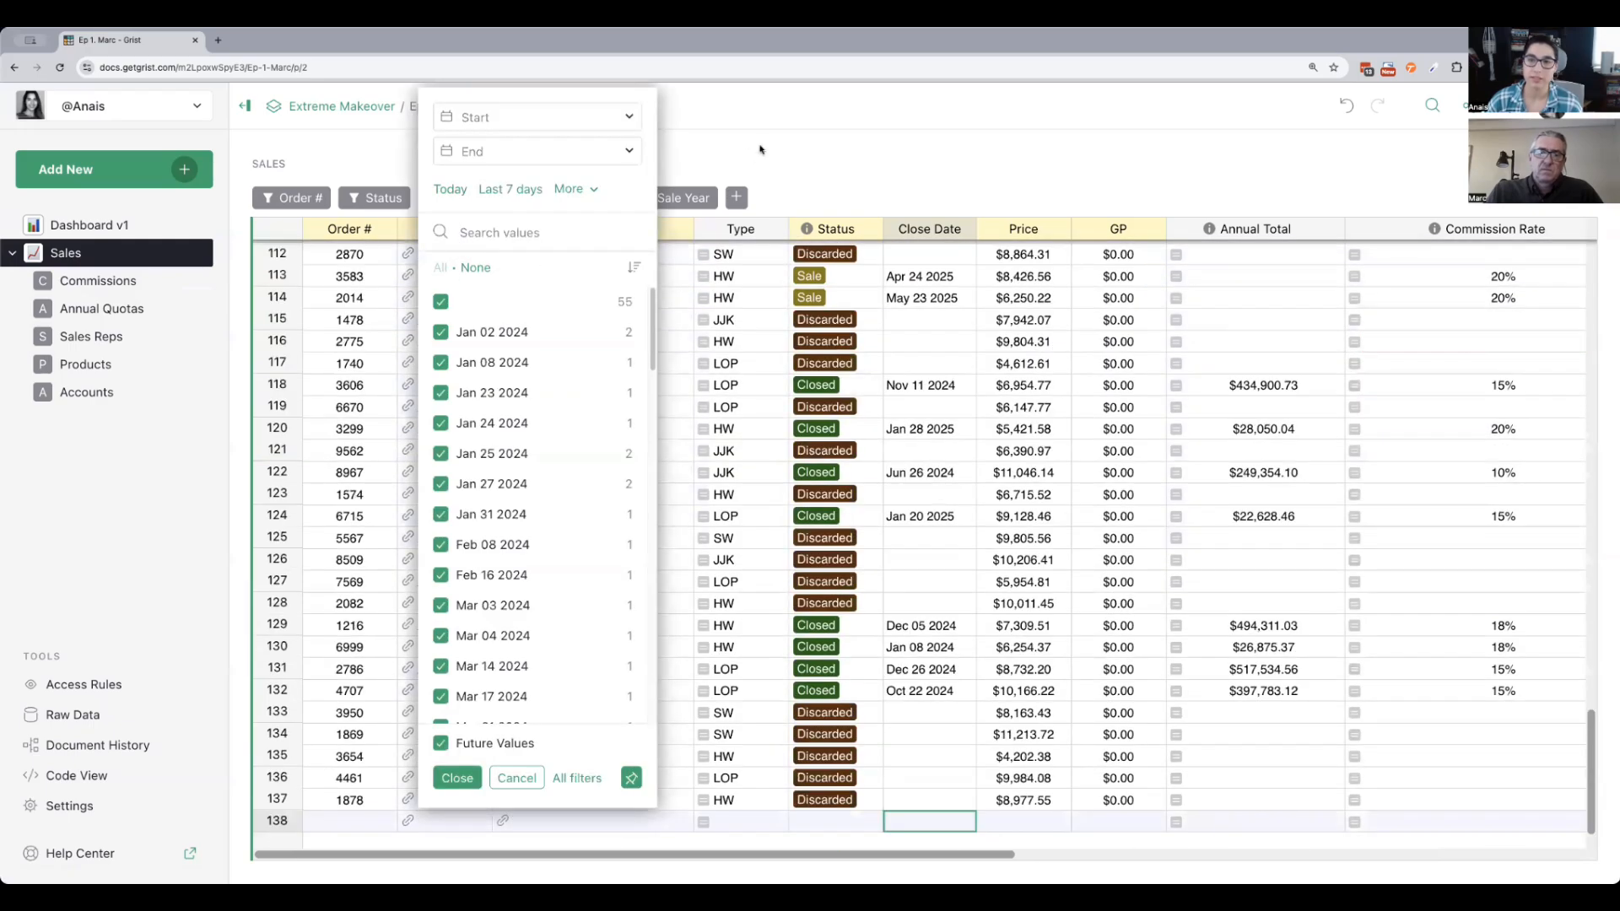
{"action": "left_click", "coordinate": [760, 149]}
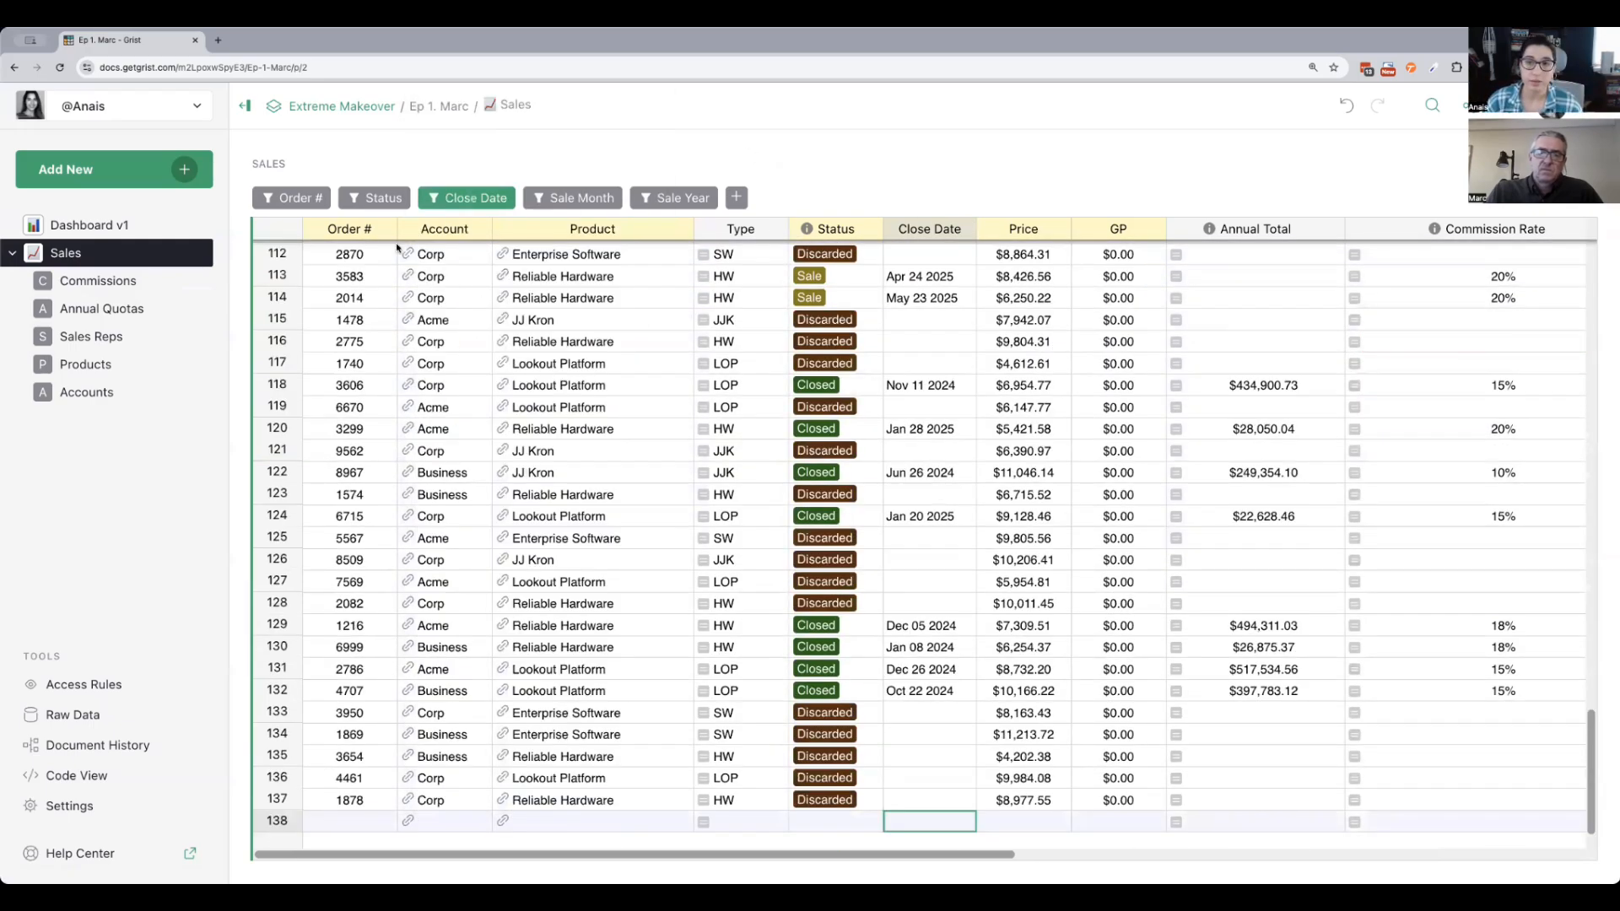
{"action": "left_click", "coordinate": [739, 199]}
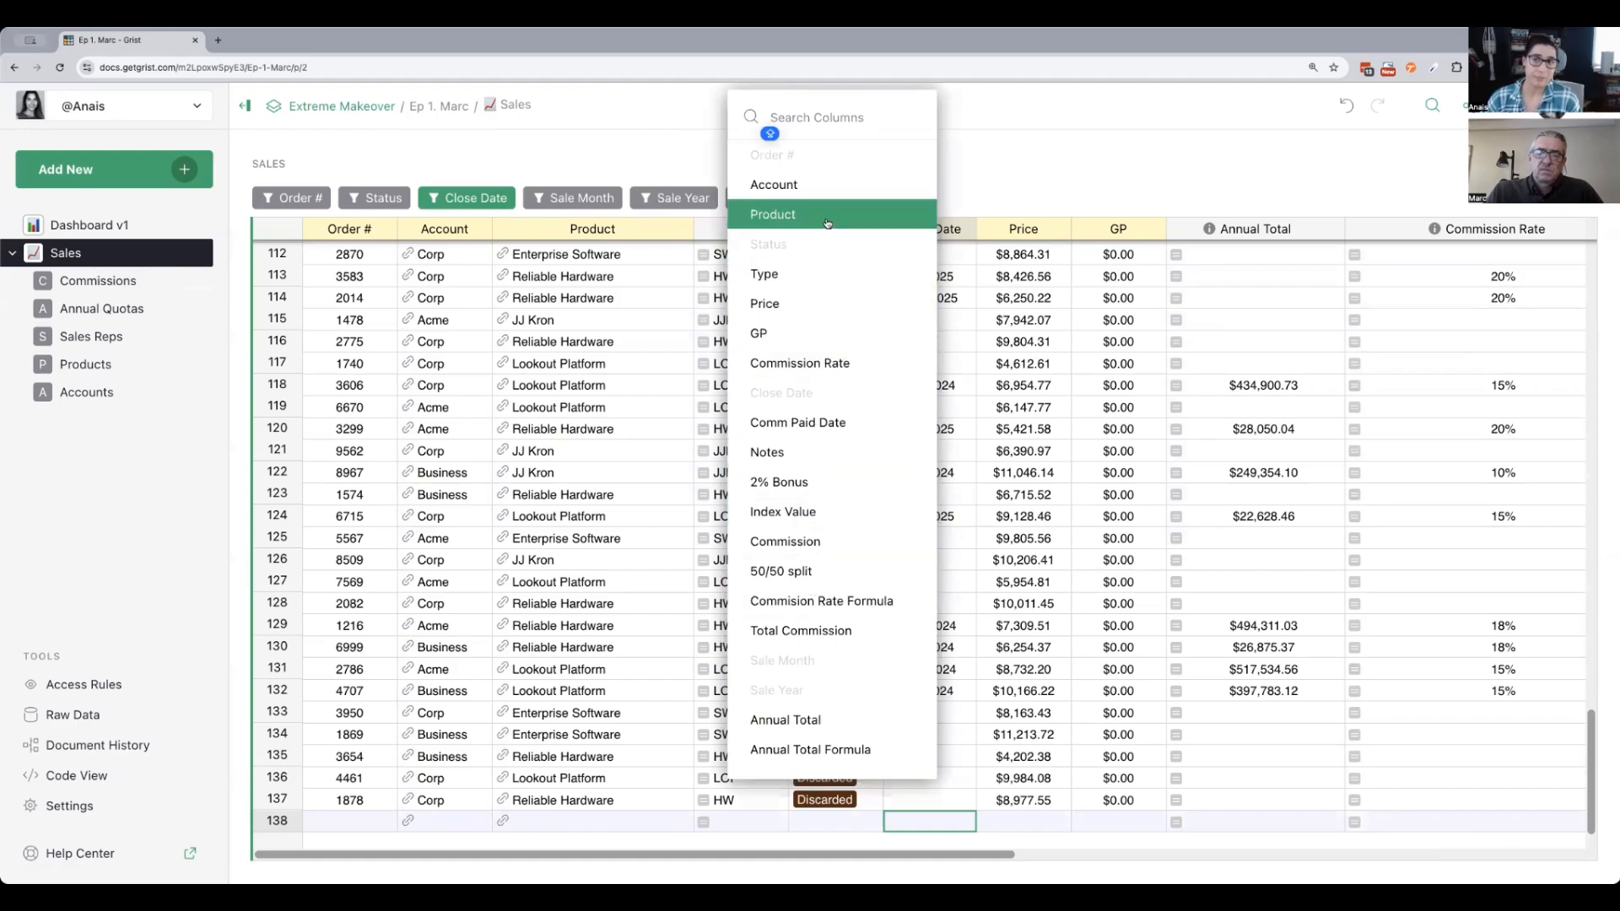
{"action": "left_click", "coordinate": [986, 163]}
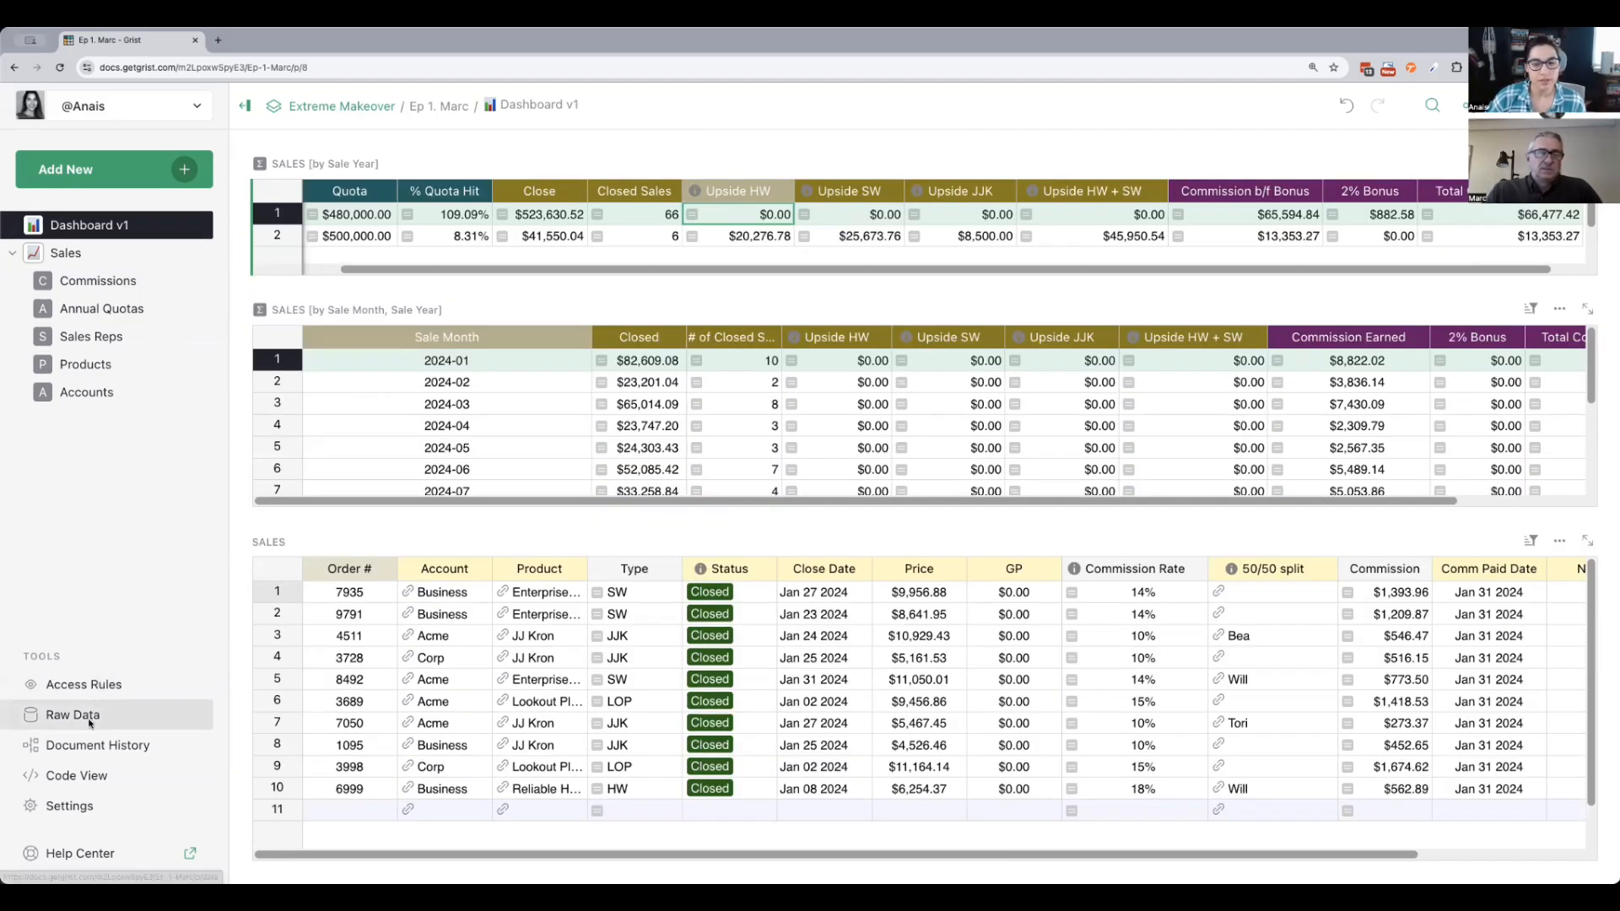
- Open the Meta Table from the raw data and widen its Notes and Need columns to make their text readable
{"action": "left_click", "coordinate": [90, 723]}
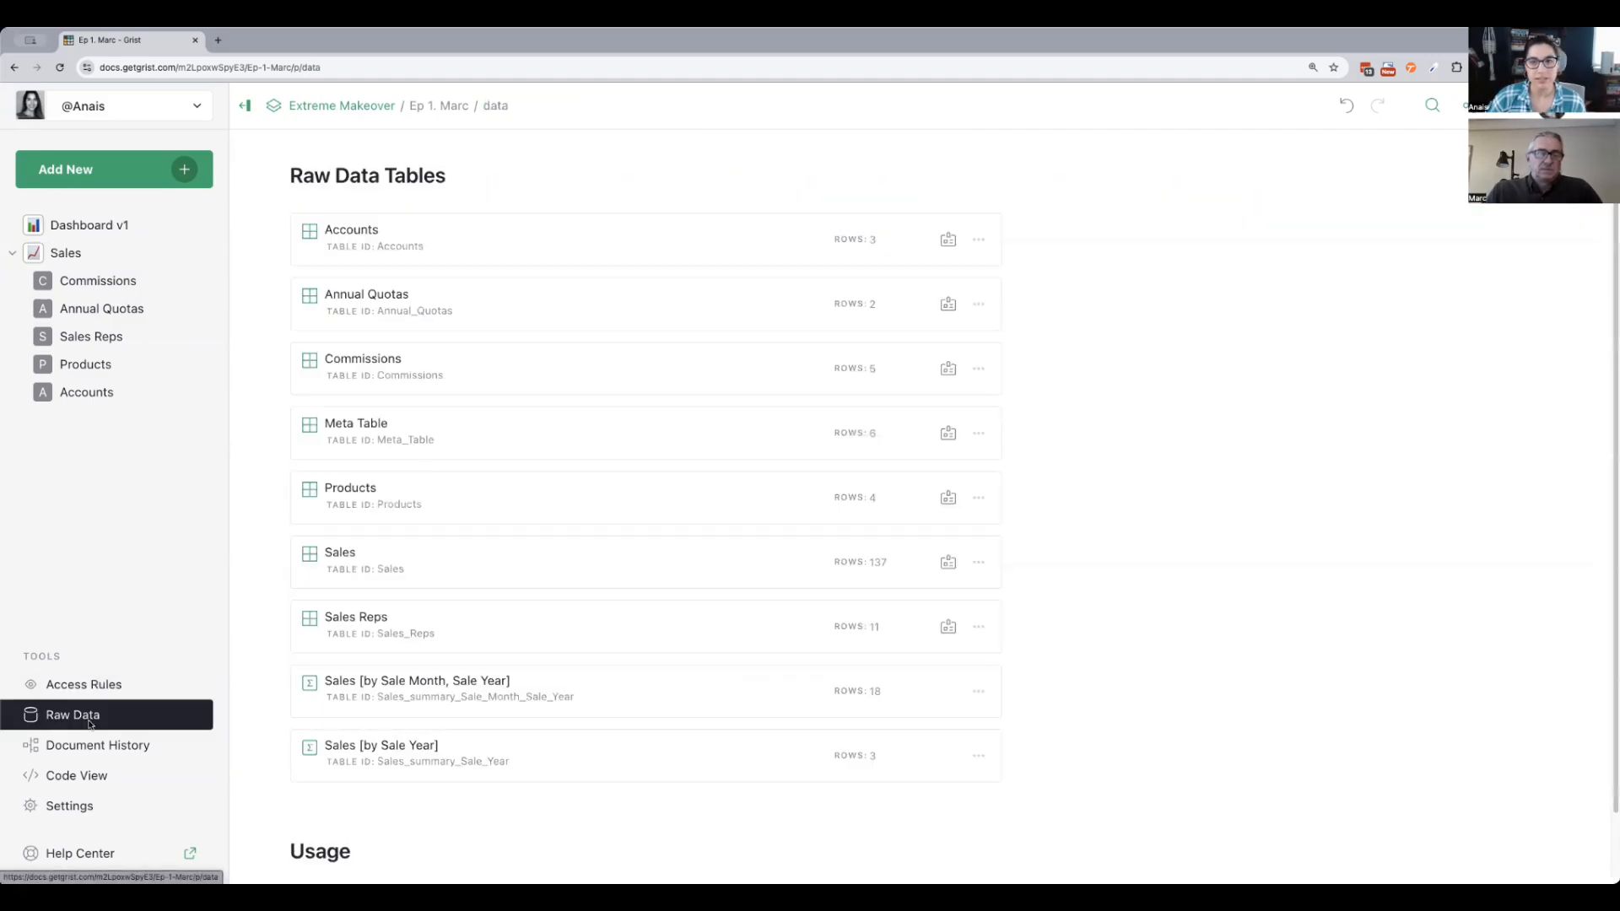
{"action": "left_click", "coordinate": [470, 434]}
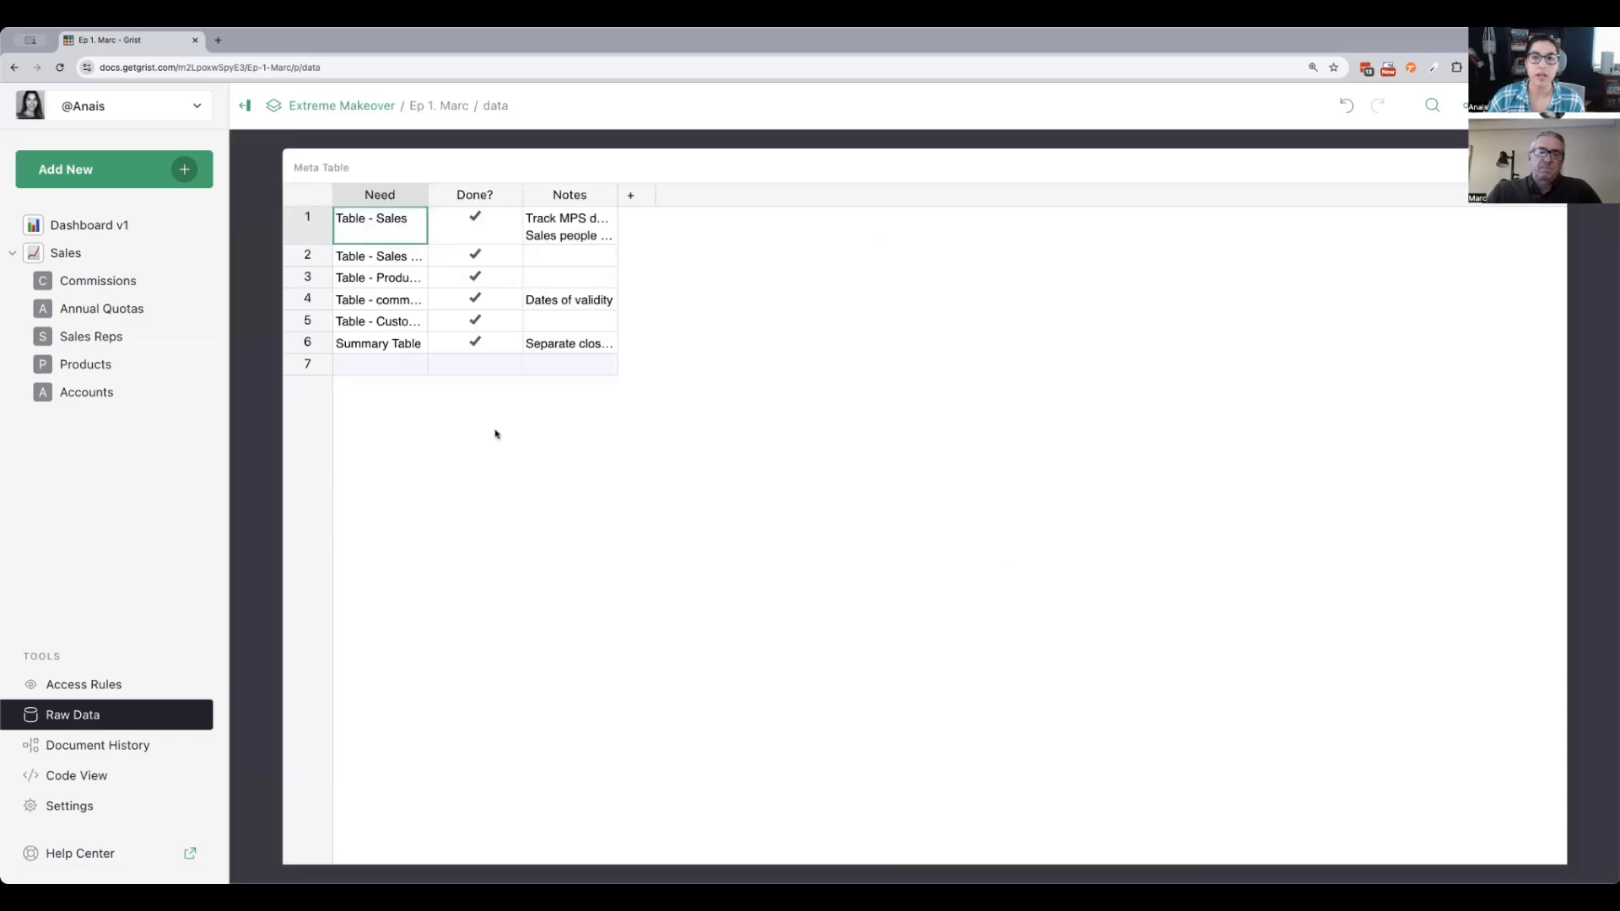
{"action": "left_click_drag", "start_coordinate": [619, 196], "coordinate": [881, 196]}
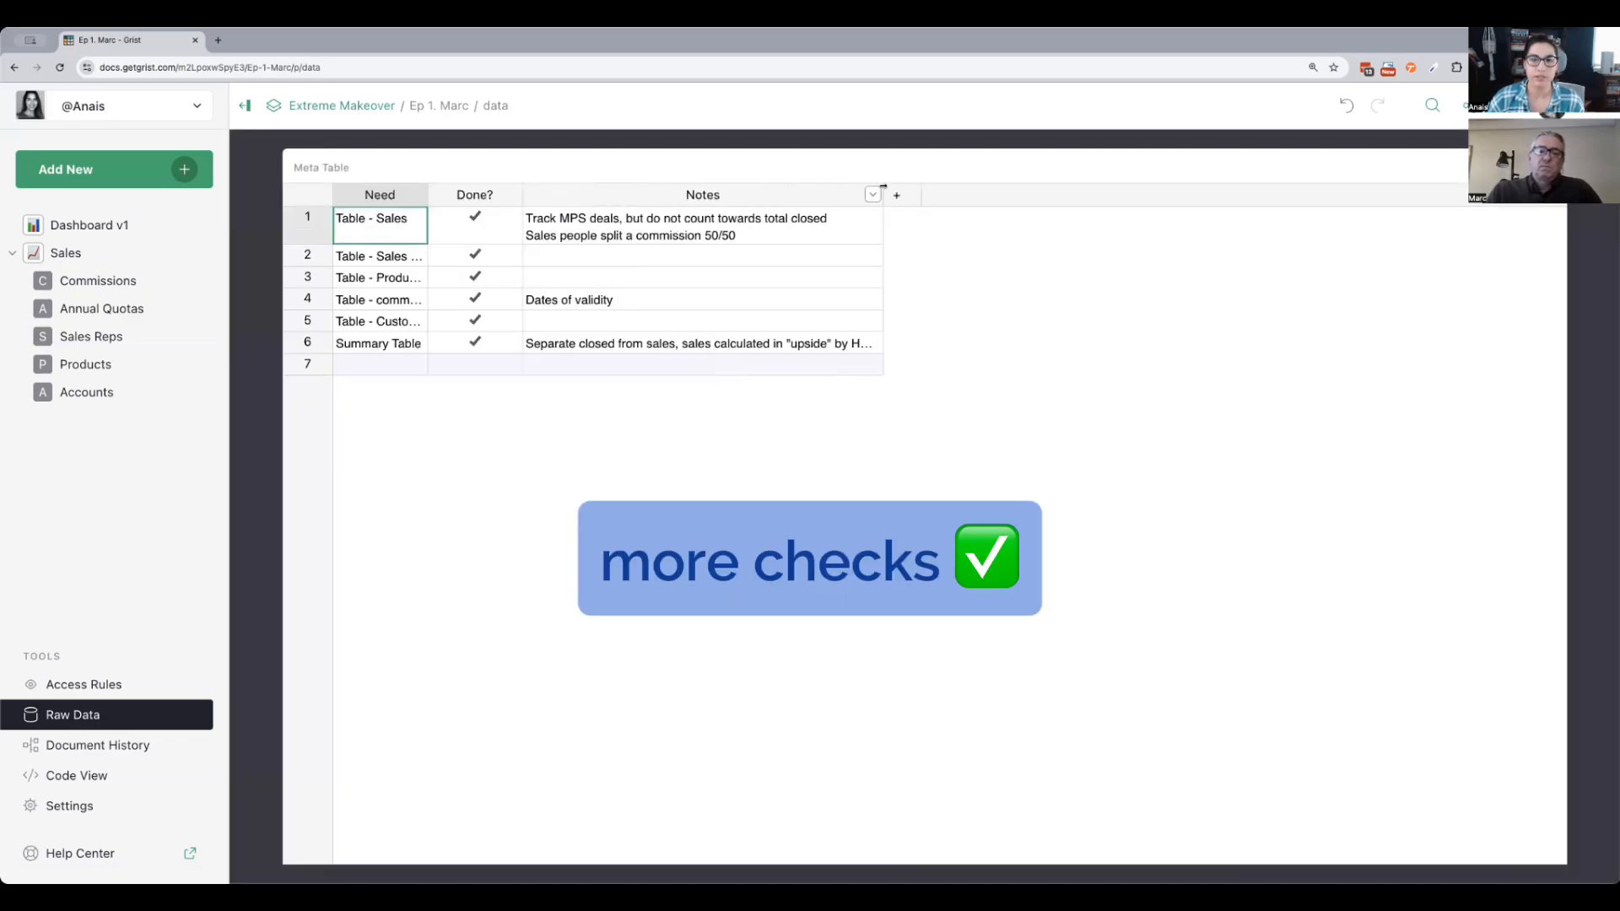
{"action": "left_click_drag", "start_coordinate": [428, 196], "coordinate": [669, 201]}
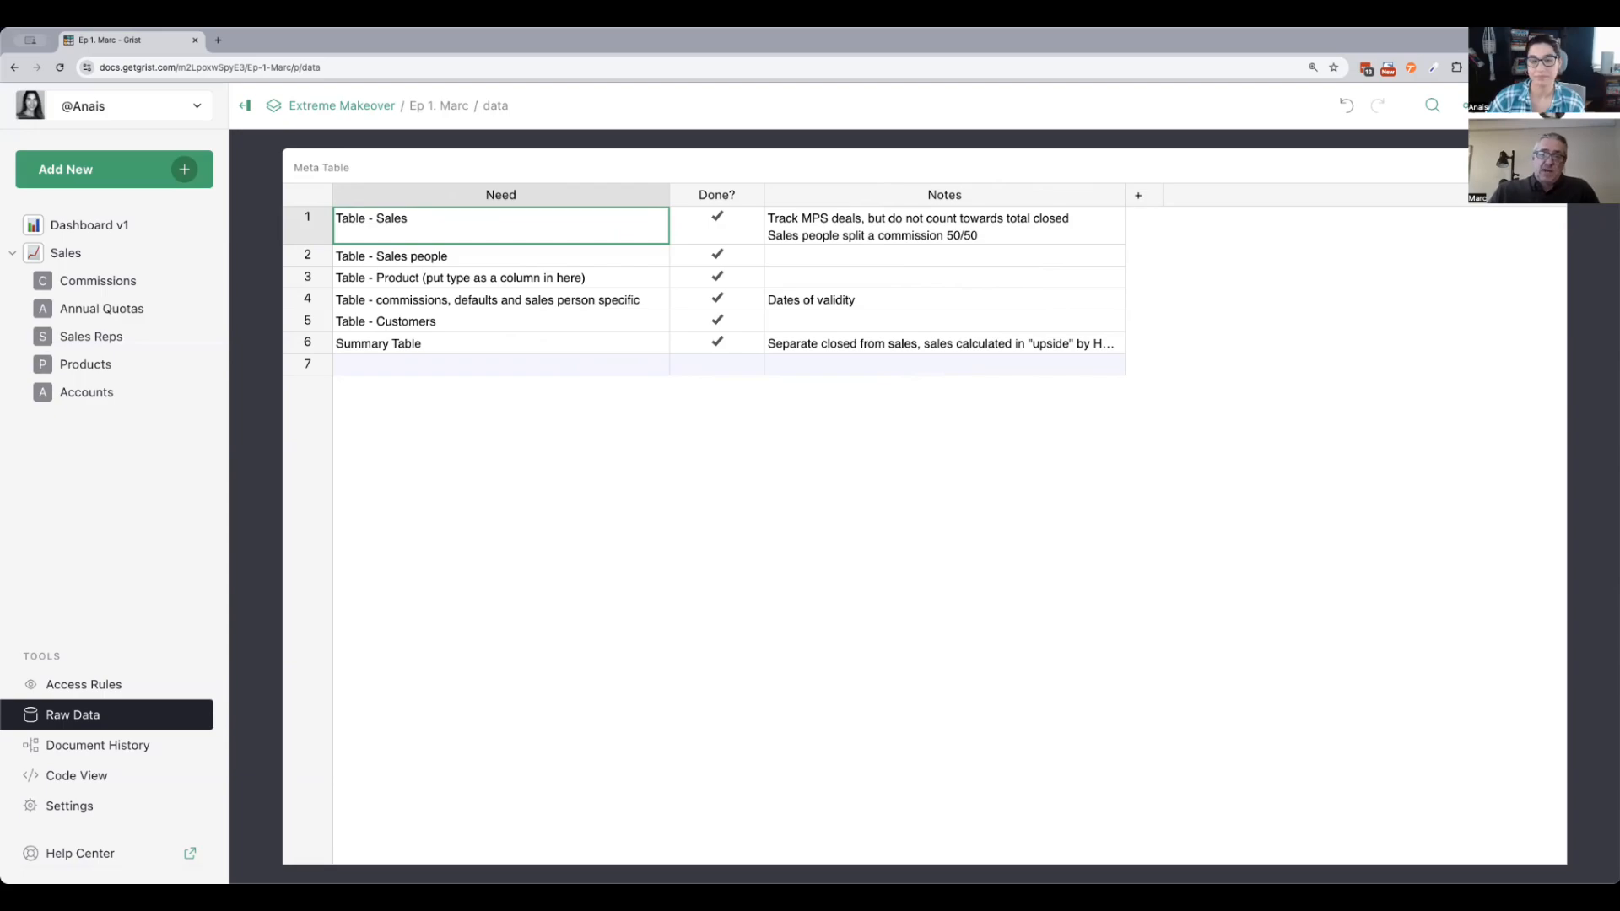
- Revisit Dashboard v1, the Commissions table and the Sales table, ending on the Commissions table
{"action": "left_click", "coordinate": [111, 226]}
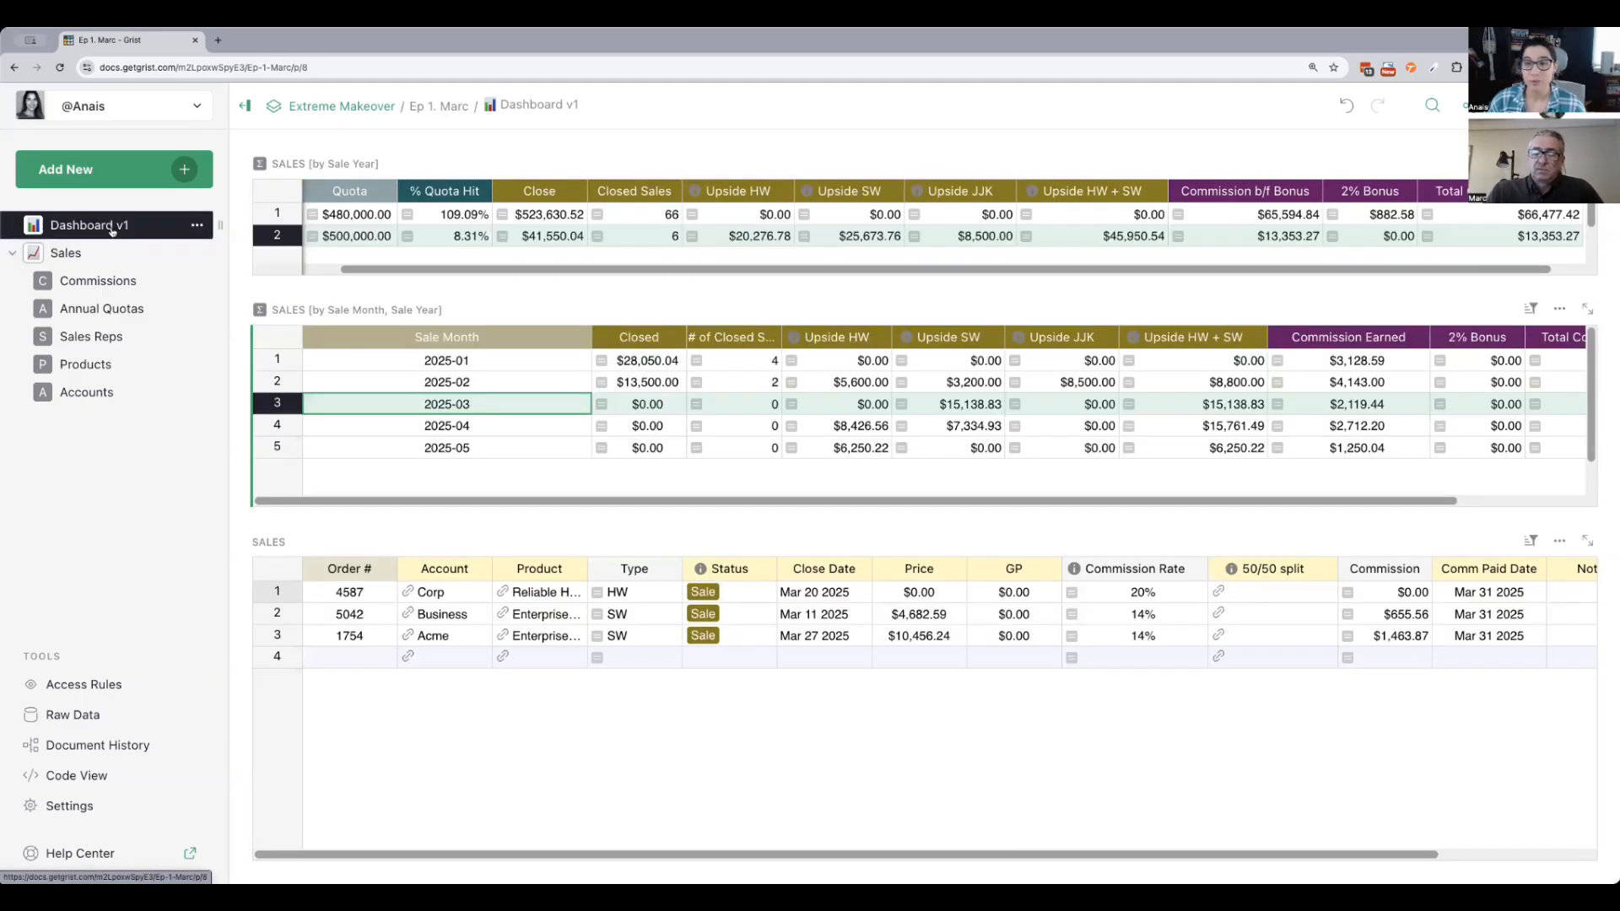
{"action": "left_click", "coordinate": [122, 284]}
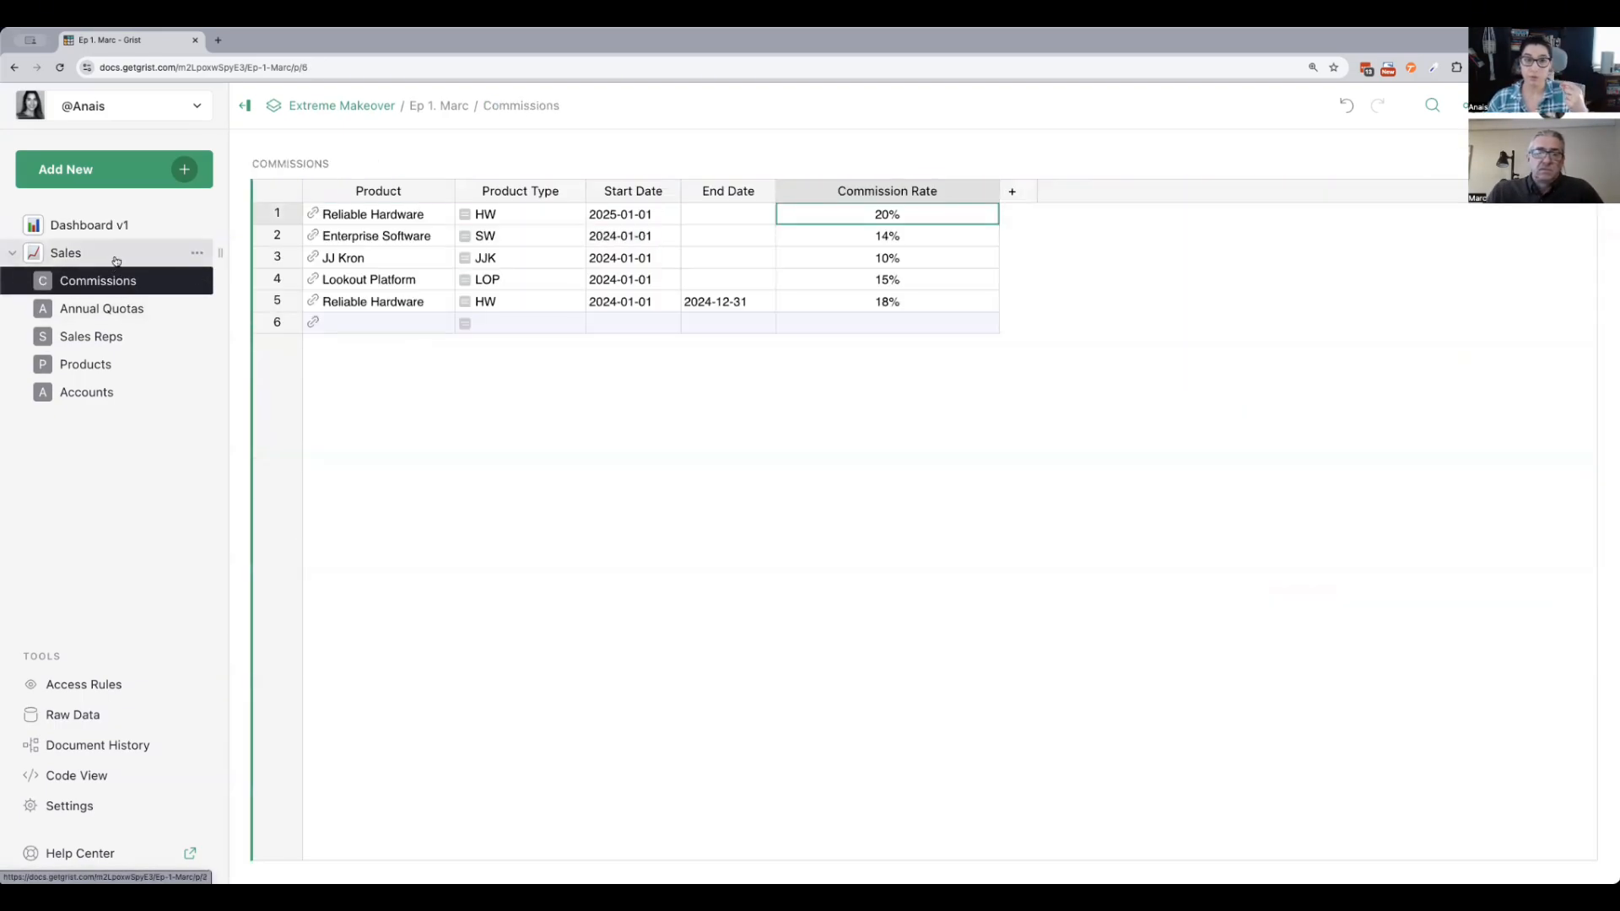
{"action": "left_click", "coordinate": [117, 255]}
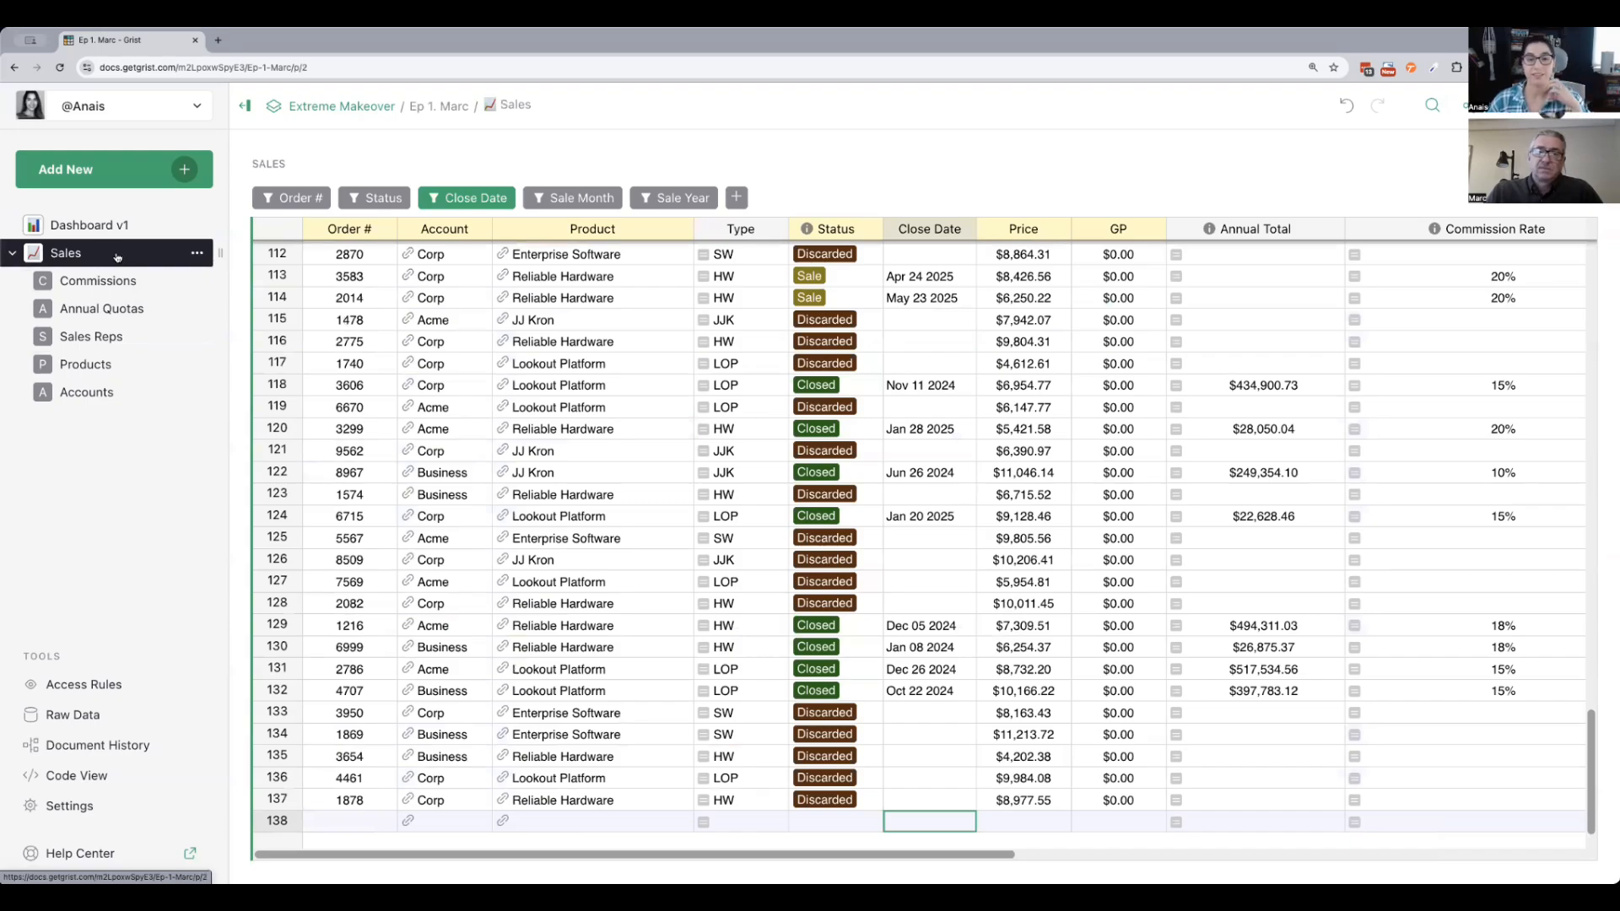
{"action": "left_click", "coordinate": [106, 283]}
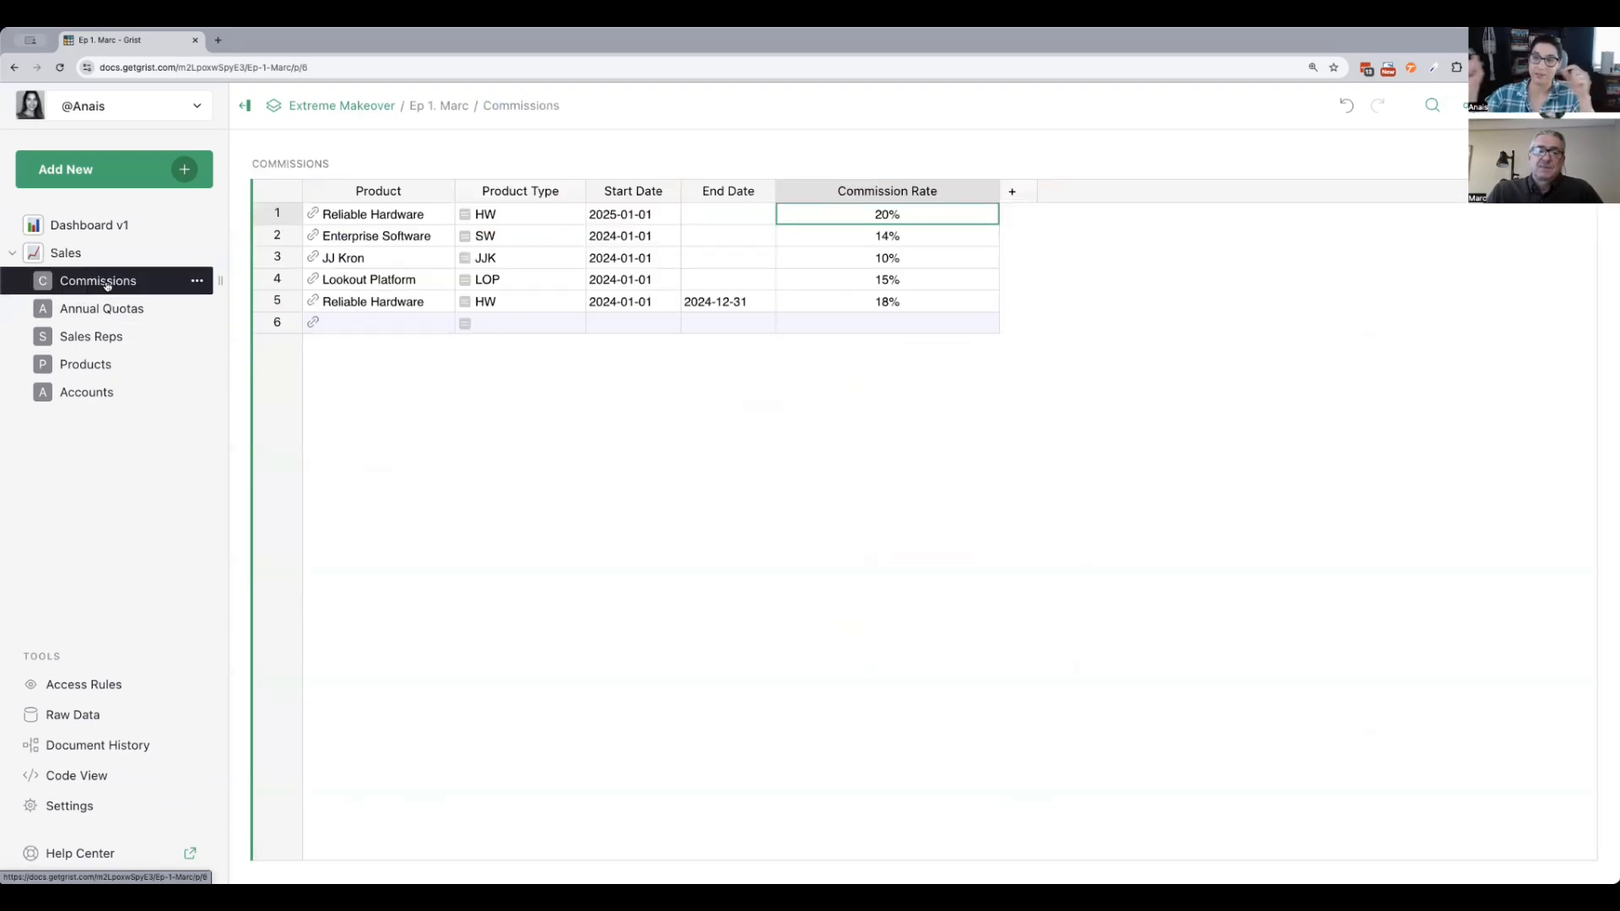